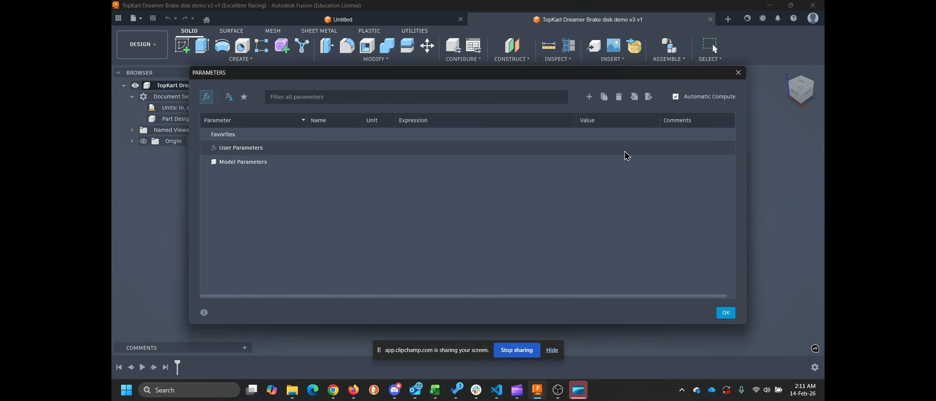
click(590, 97)
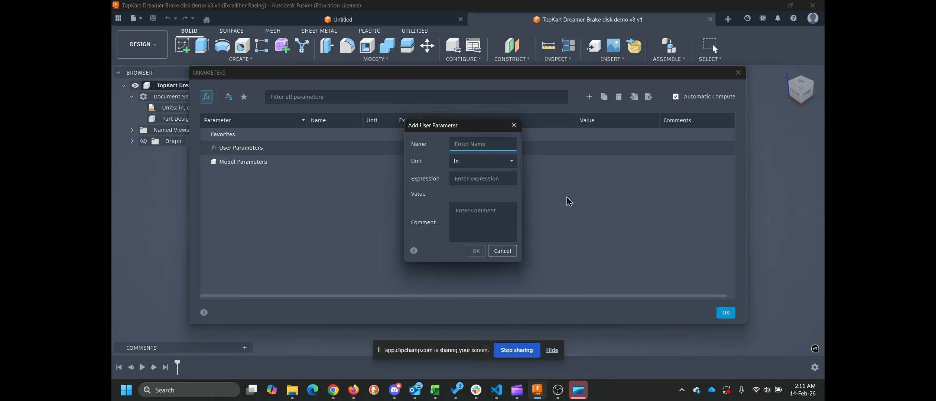
text(Ba)
key(BackSpace)
click(502, 251)
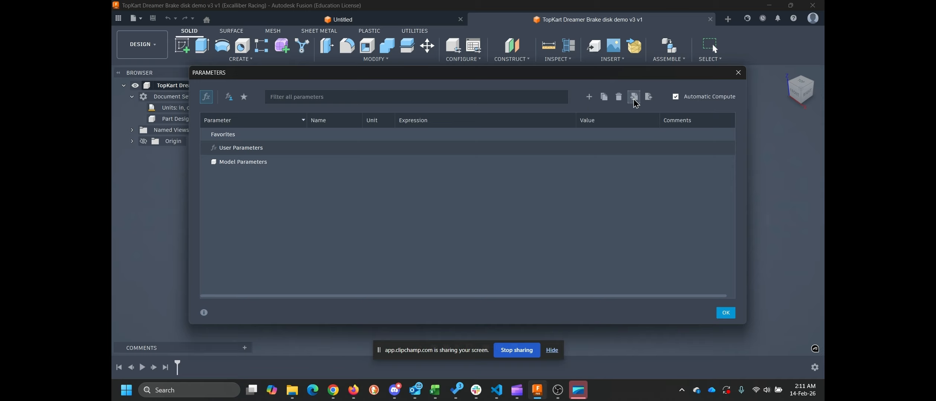
Step: Import all user parameters from ExportedParameters.csv in the VIP project's Class demos folder and close the parameters dialog
click(633, 97)
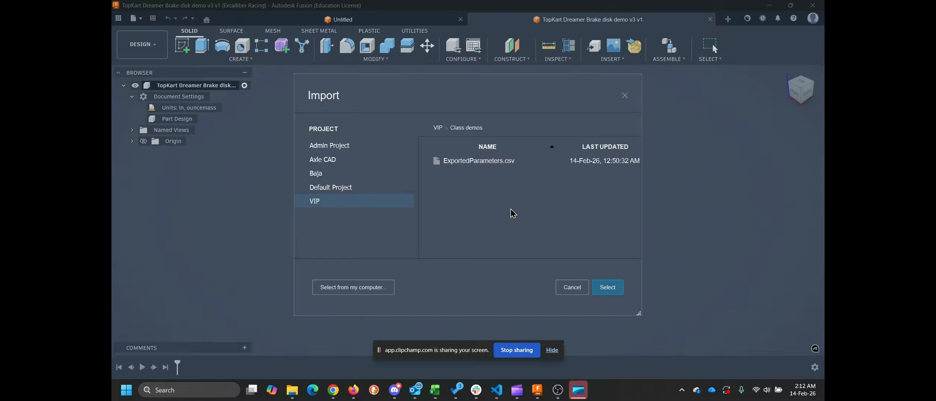
click(505, 162)
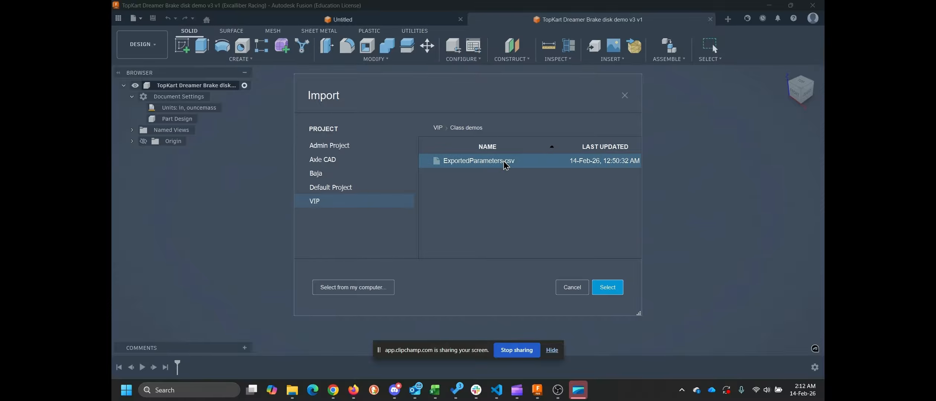
click(608, 287)
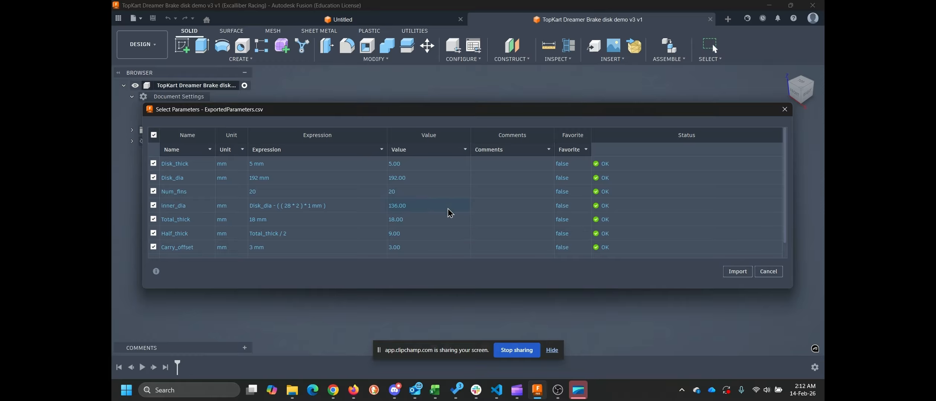
click(737, 272)
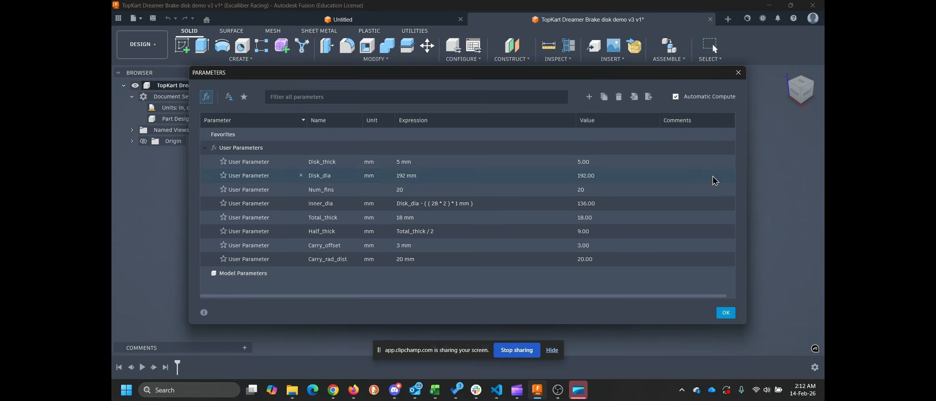
click(726, 312)
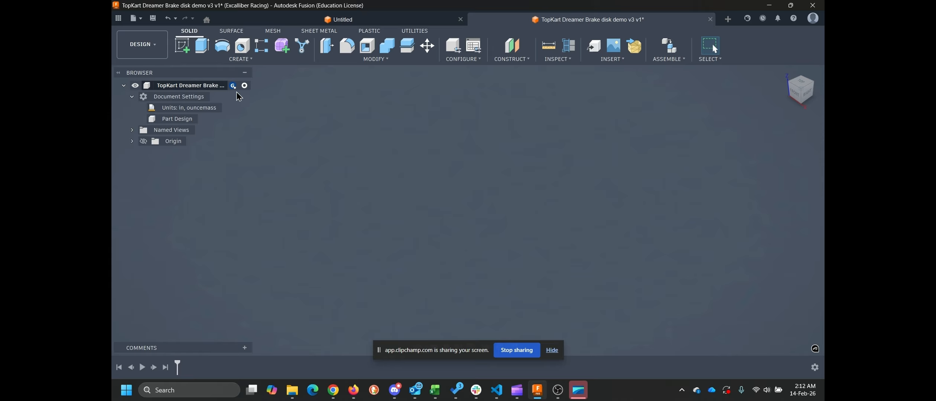
Step: Sketch two concentric circles centred on the origin on the front plane, the outer one about 5.66 in in diameter
click(182, 45)
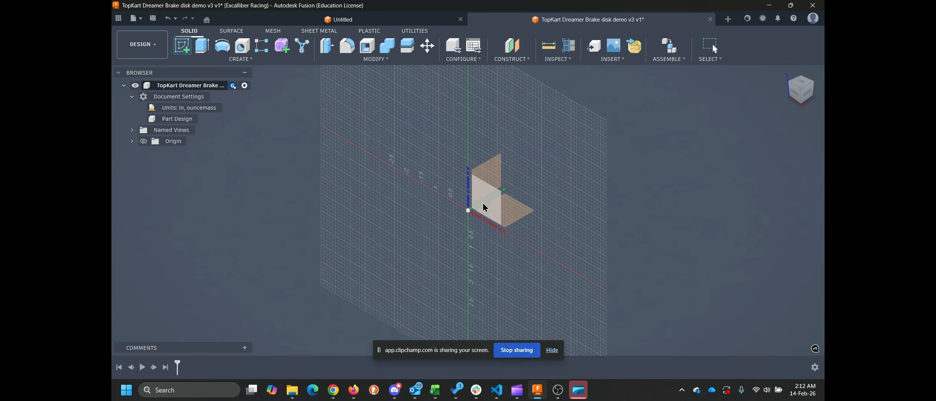
click(483, 204)
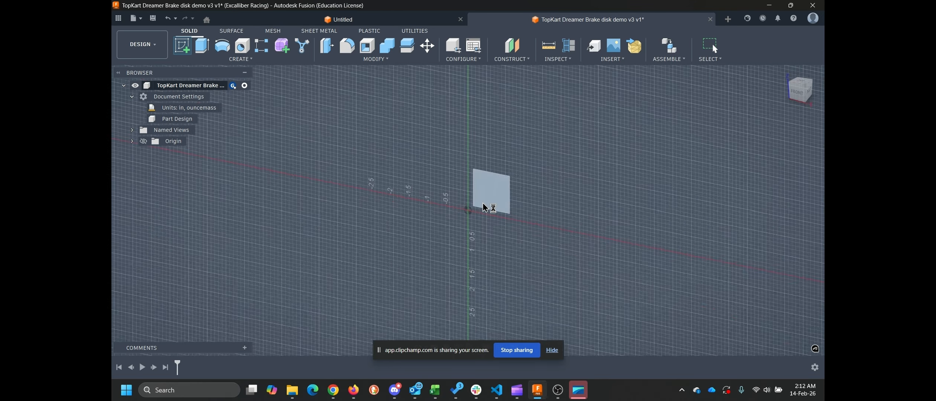
scroll(474, 230, up, 5)
scroll(469, 224, down, 4)
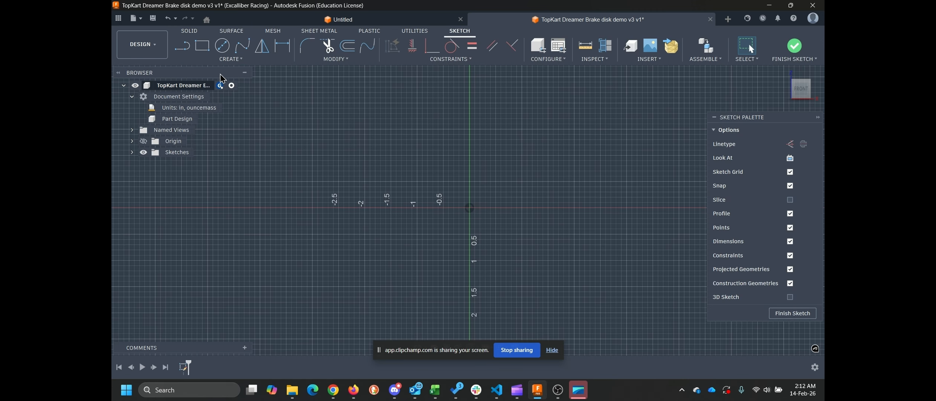
click(222, 46)
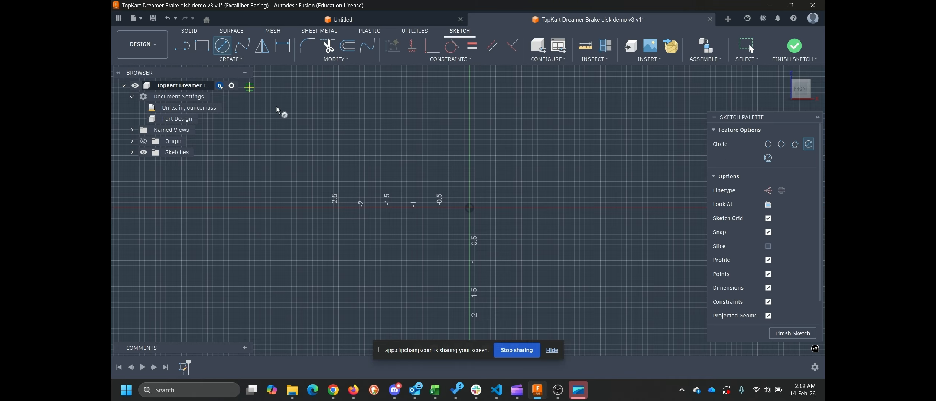
click(470, 208)
click(344, 129)
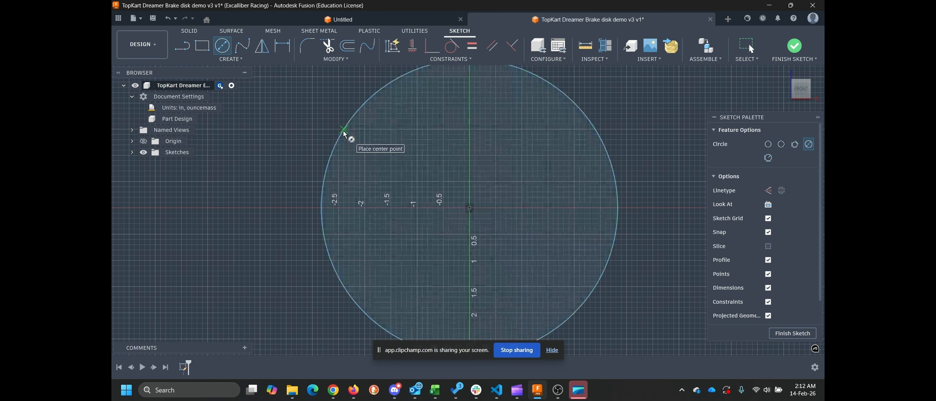
click(470, 208)
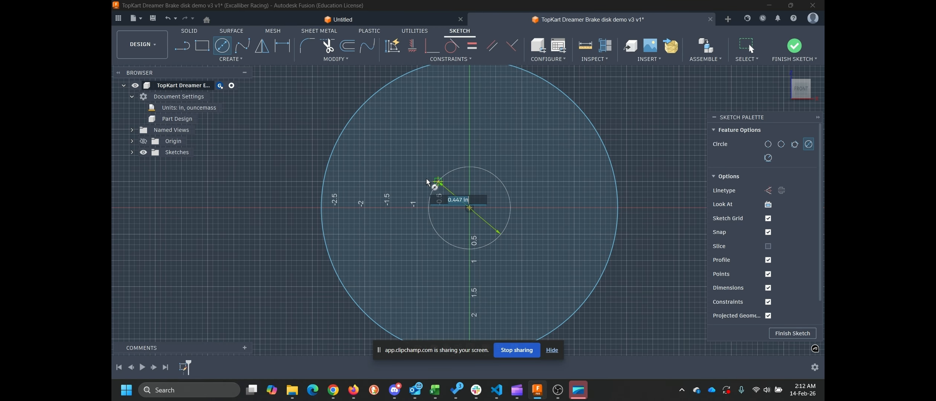
click(396, 157)
key(Escape)
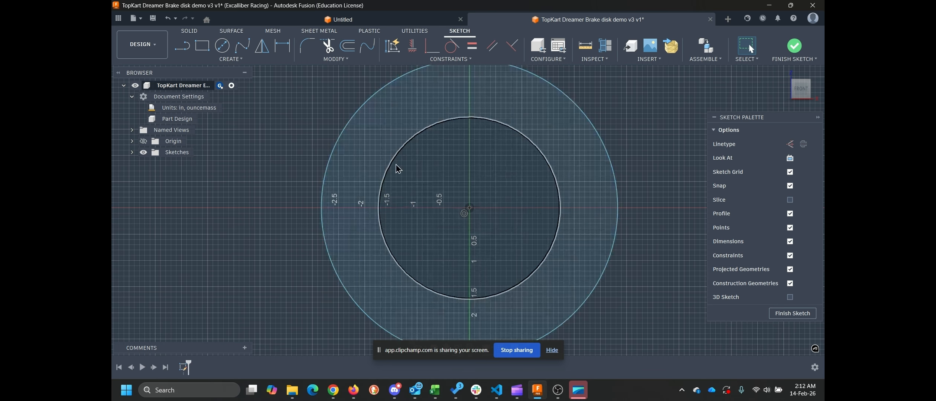
click(388, 117)
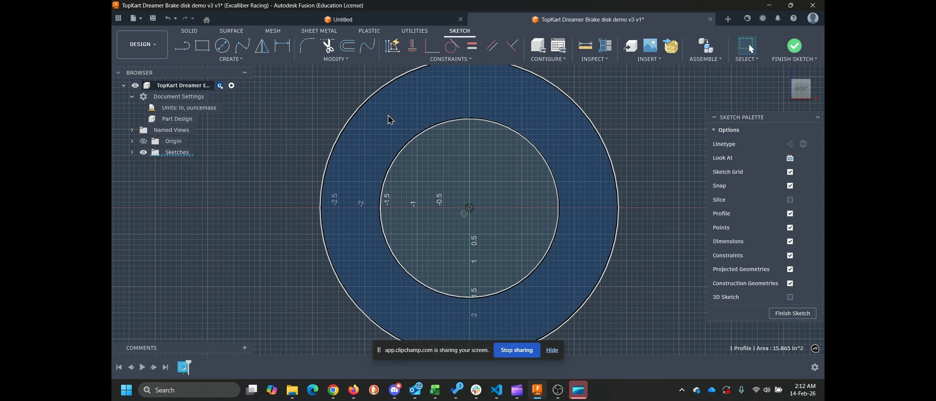
click(273, 132)
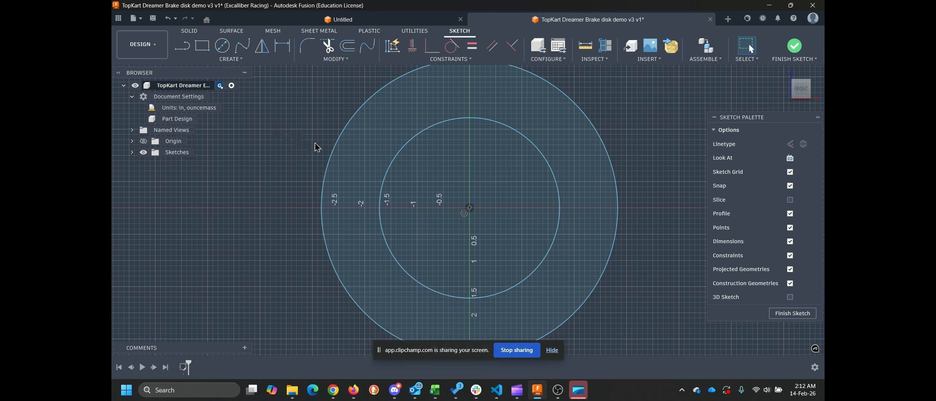
Step: Dimension the outer circle's diameter with the Disk_dia parameter
key(d)
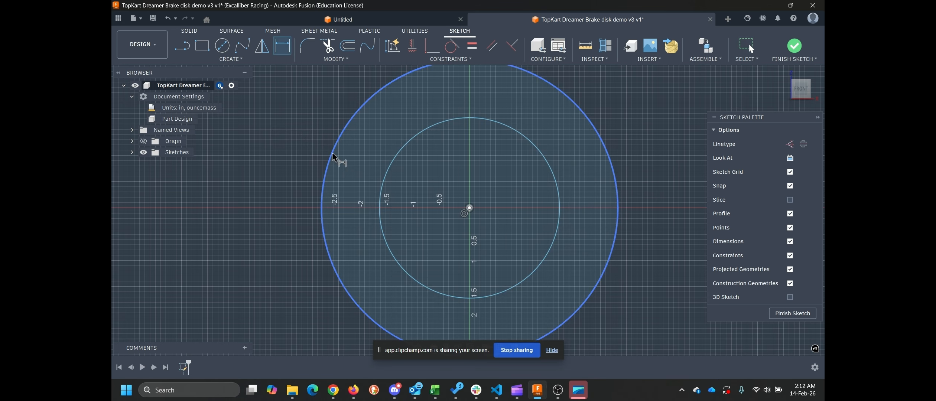
click(333, 157)
click(309, 122)
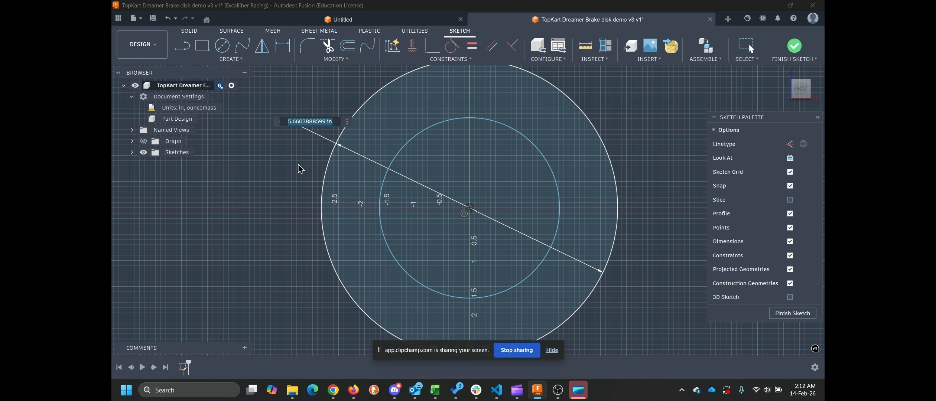
text(di)
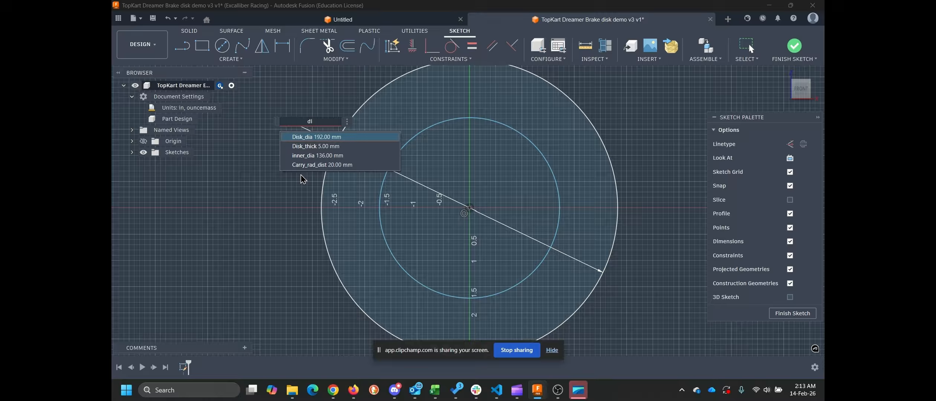
key(Return)
key(Return)
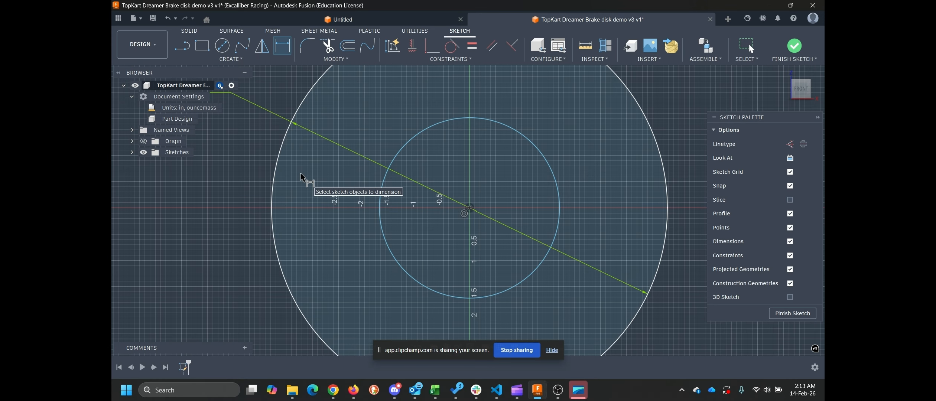
Step: Dimension the inner circle's diameter with the inner_dia parameter and finish the sketch
click(379, 193)
click(333, 173)
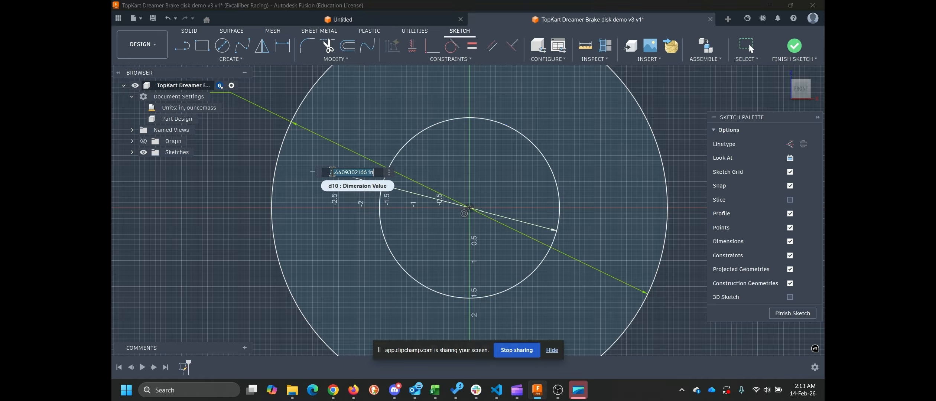
text(inner_dia)
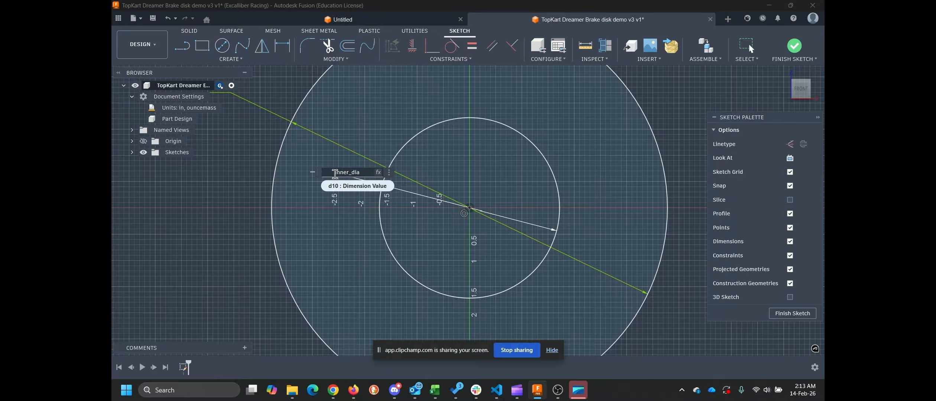
key(Return)
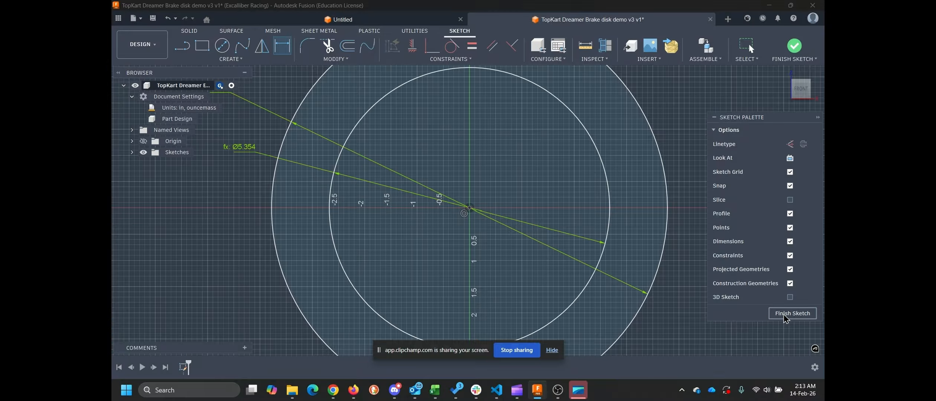
click(785, 314)
scroll(417, 214, down, 3)
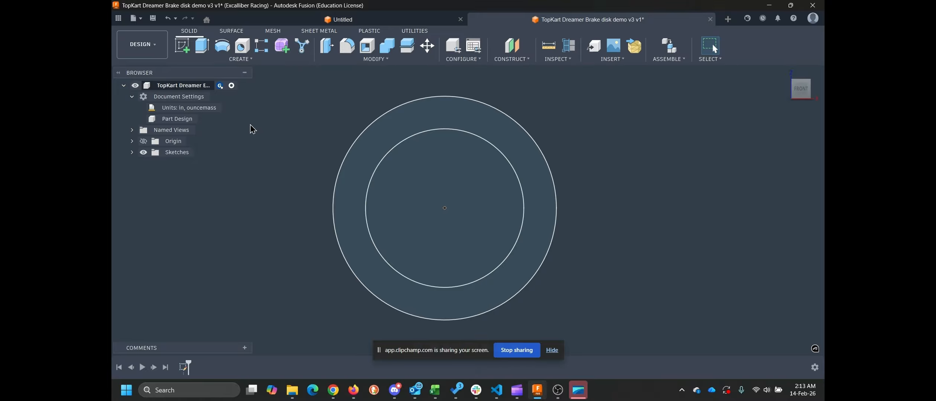
Step: Change the document's active units to millimeter (mm), gram (g)
click(228, 107)
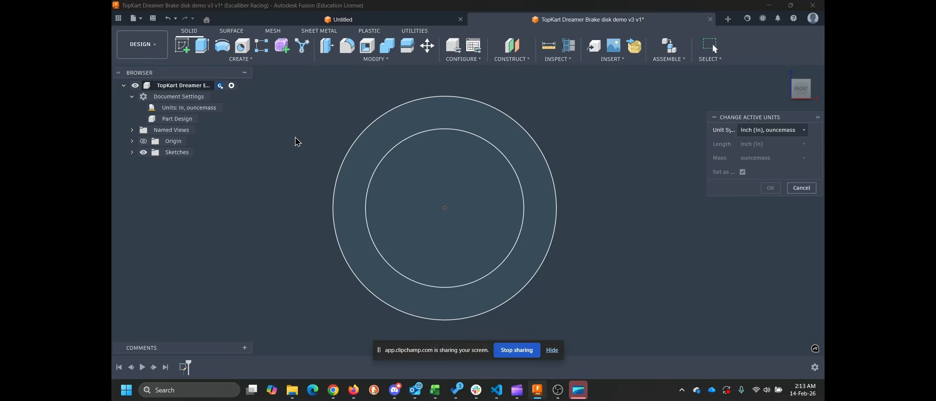
click(804, 130)
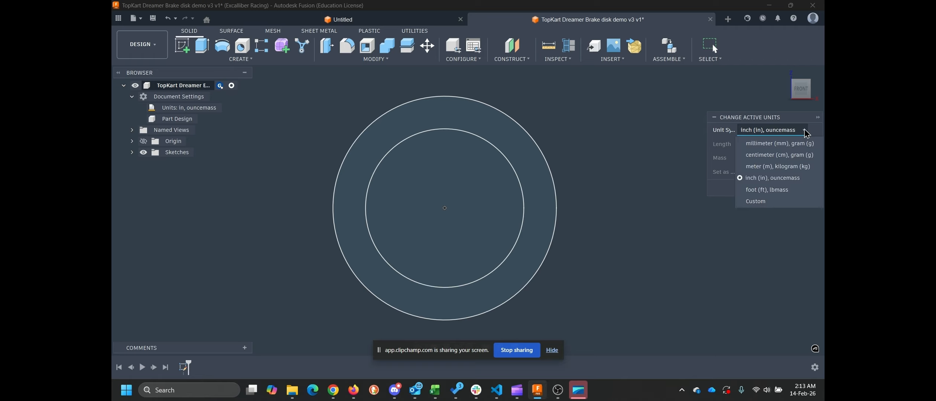
click(795, 144)
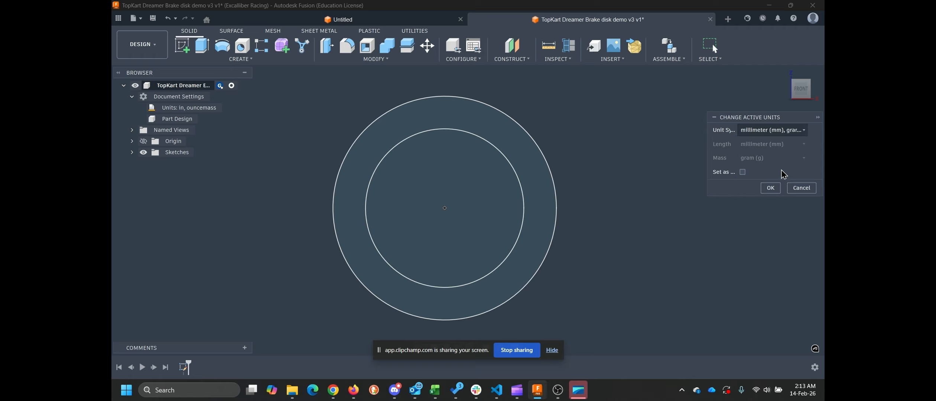
click(771, 188)
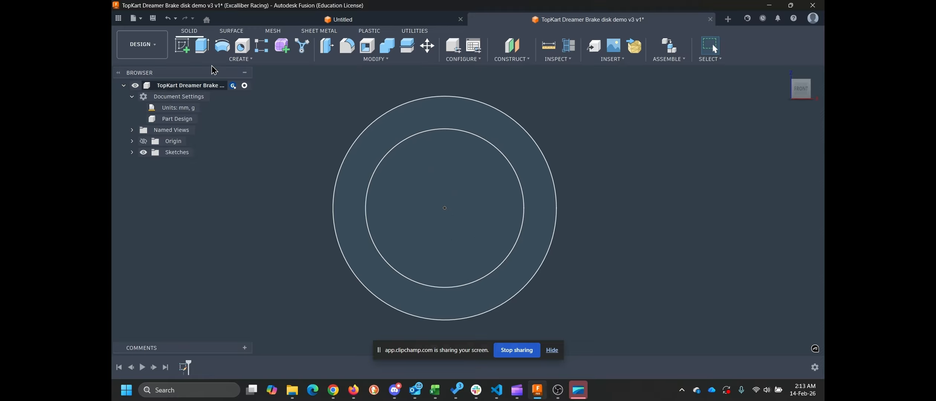
Step: Extrude the ring profile between the two circles to one side by the Disk_thick parameter as a new body
click(202, 47)
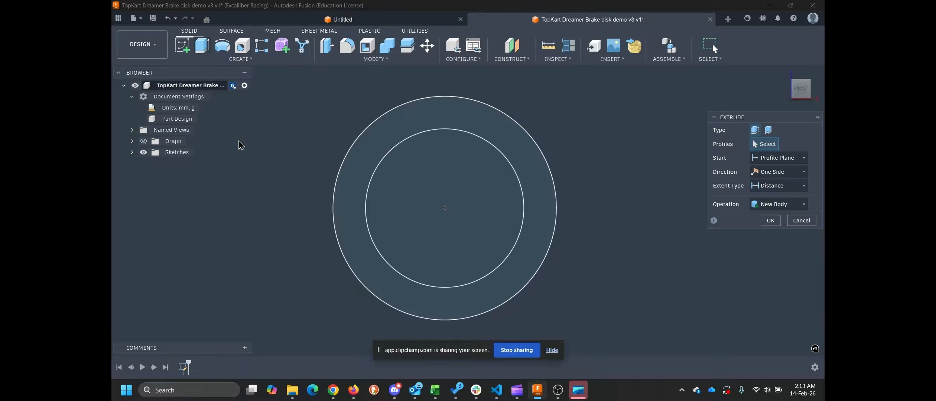
click(366, 180)
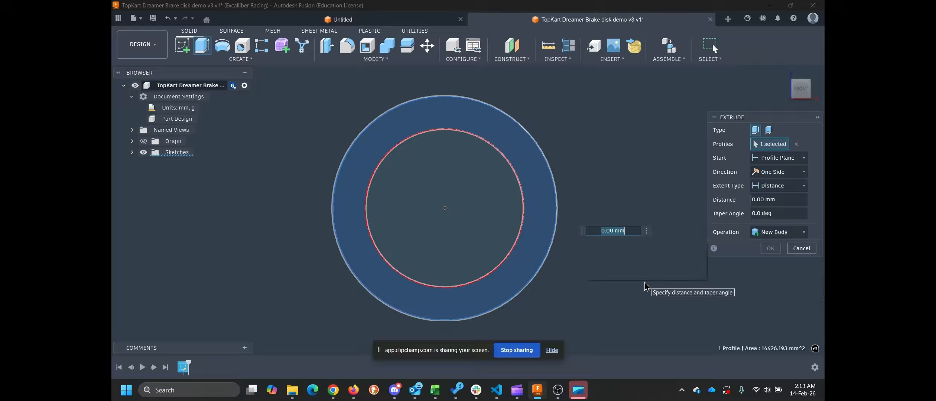
text(di)
key(Down)
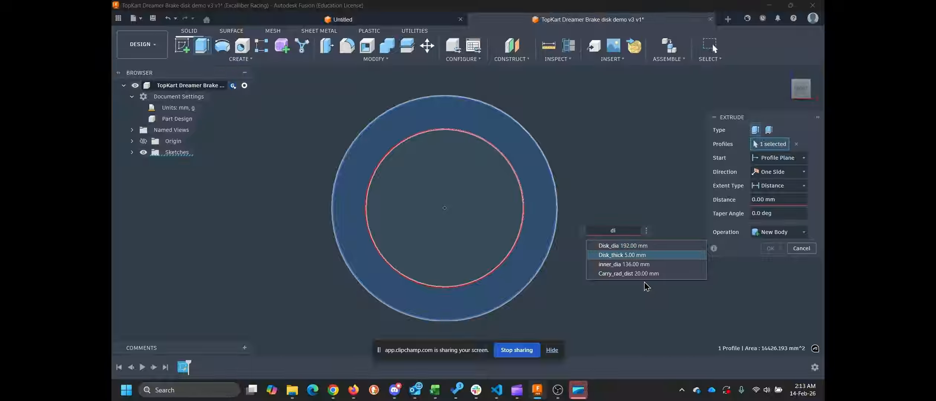
key(Return)
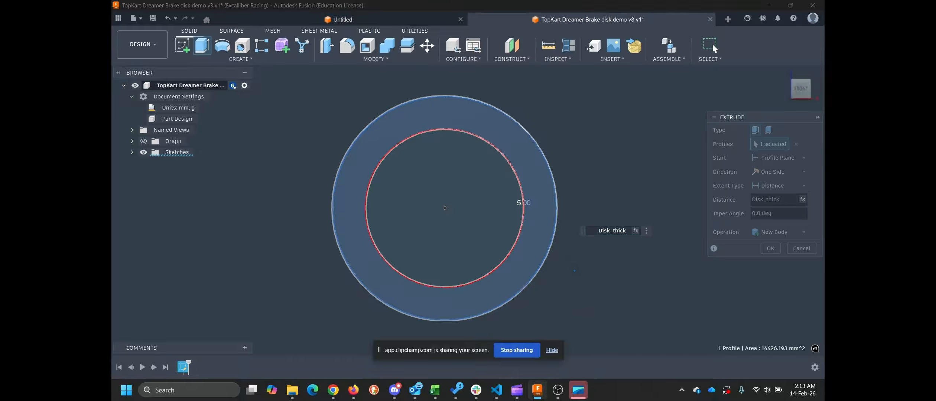
shift+middle_drag(575, 300, 567, 227)
scroll(481, 205, up, 5)
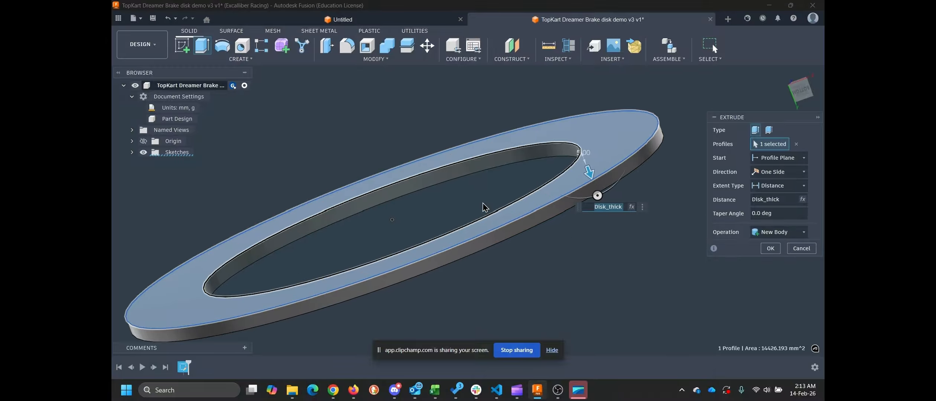
middle_drag(430, 209, 482, 195)
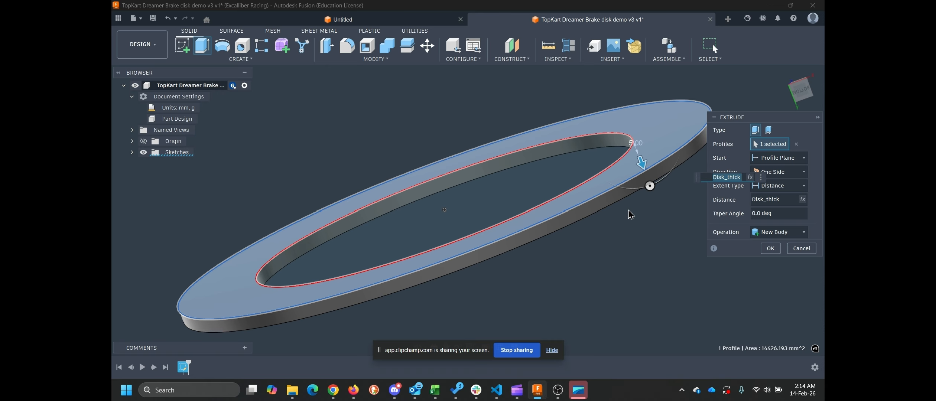
click(770, 249)
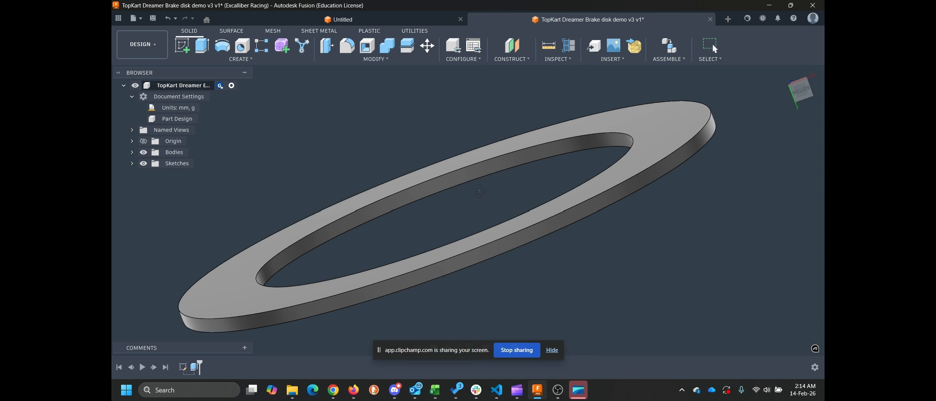
Step: Create a construction plane offset from the disk's flat face by a distance of -Carry_offset
shift+middle_drag(481, 197, 520, 203)
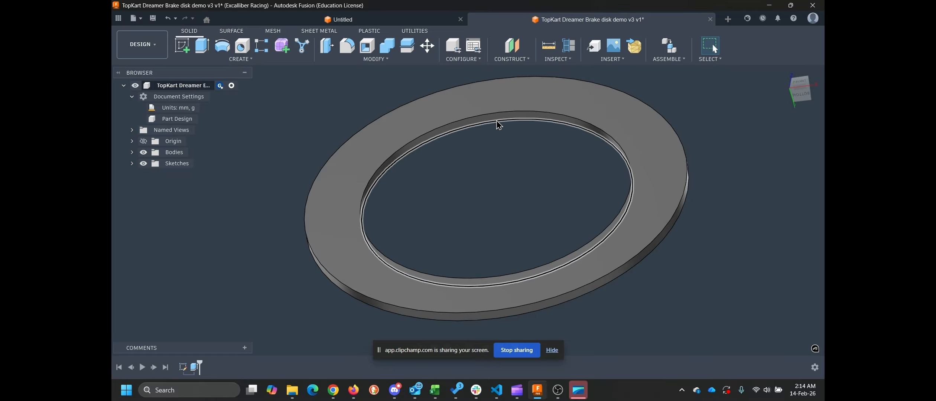
click(507, 49)
click(632, 169)
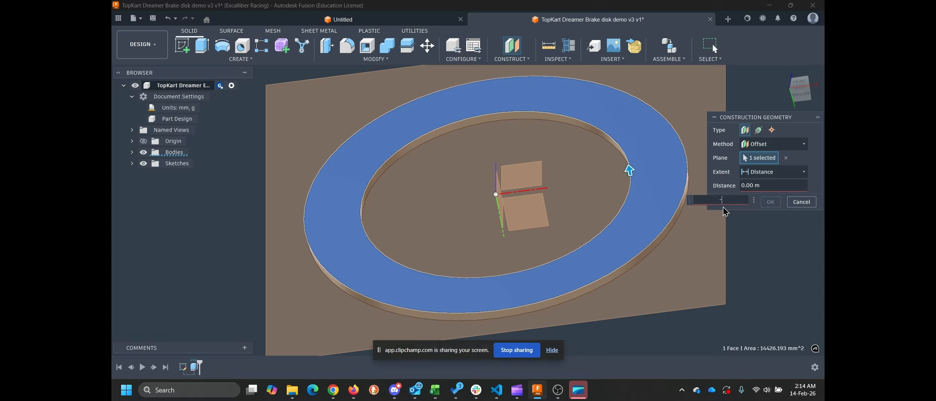
text(-of)
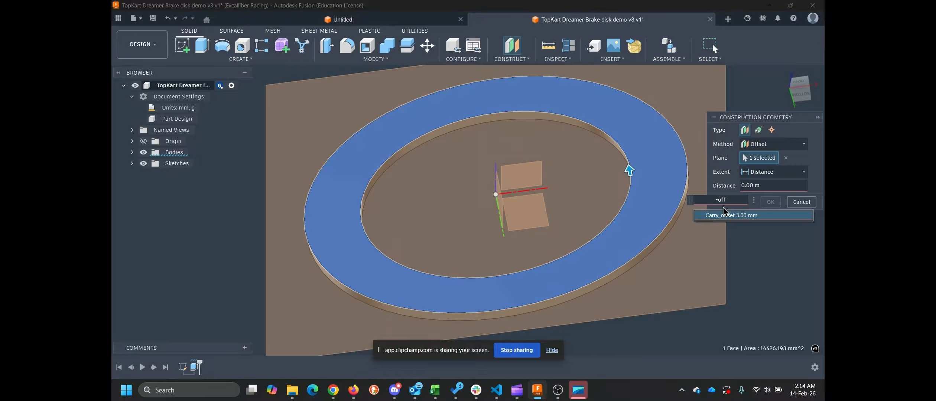
text(f)
key(Return)
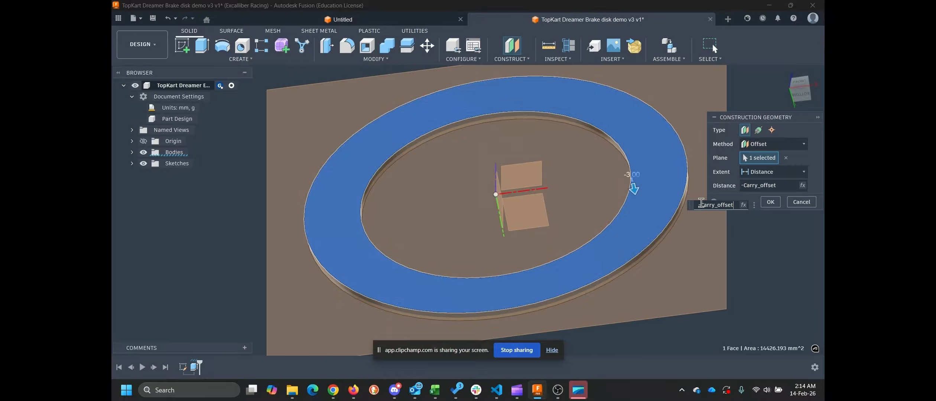
click(773, 204)
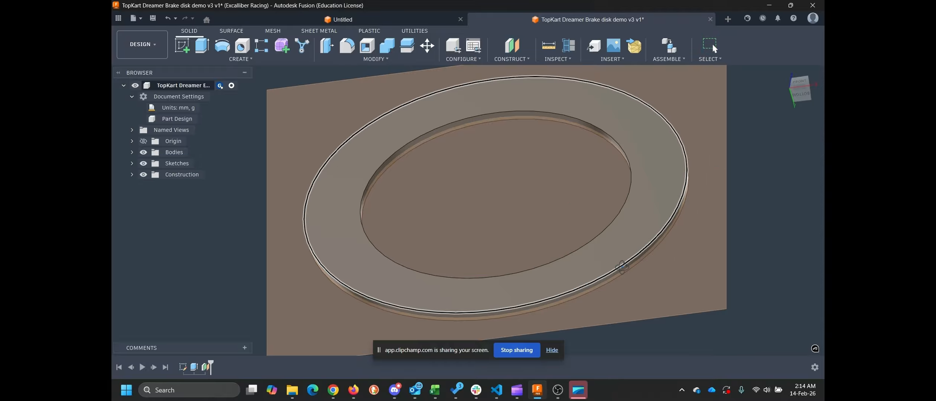
Step: Start a new sketch on the offset construction plane, viewed from the opposite side of the disk
shift+middle_drag(622, 269, 637, 228)
shift+middle_drag(638, 218, 637, 197)
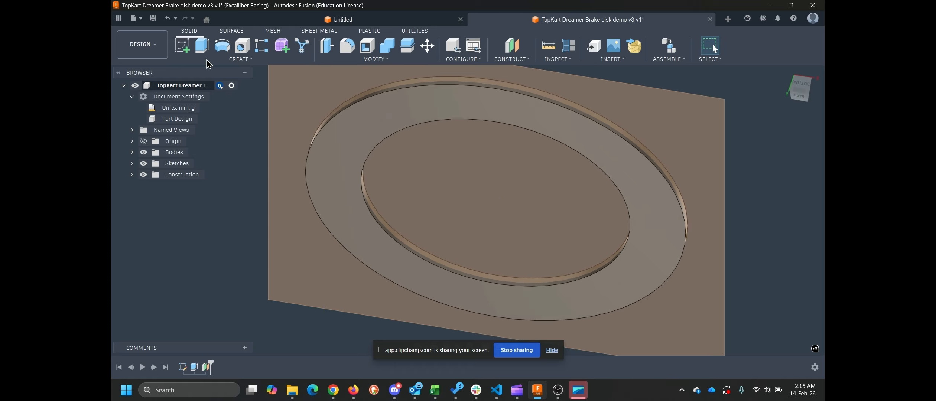
click(185, 44)
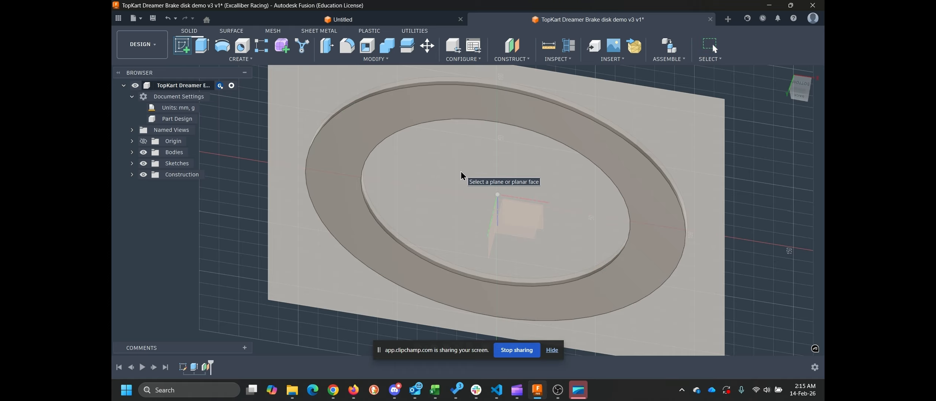
click(462, 176)
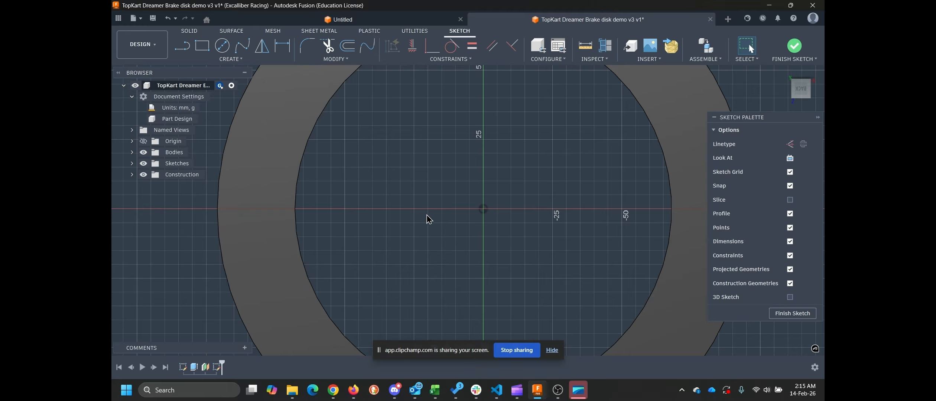
Step: Draw a circle about 86 mm in diameter centred on the origin, inside the disk's opening
mouse_move(431, 209)
middle_down()
mouse_move(441, 192)
mouse_move(446, 282)
mouse_move(419, 235)
middle_up()
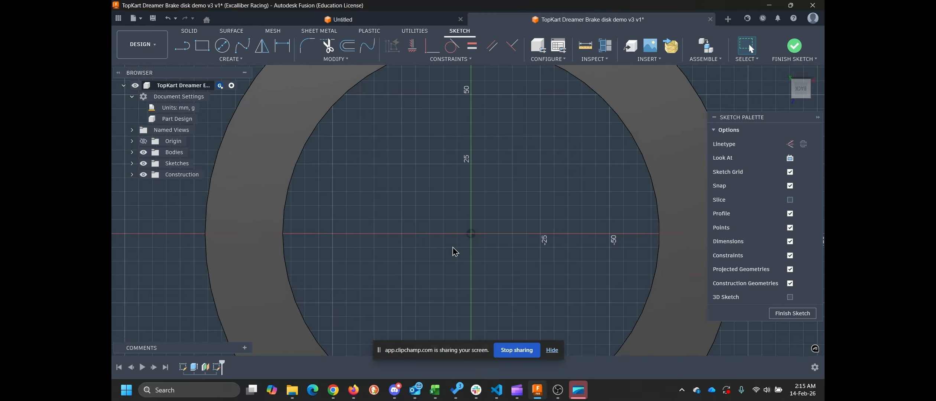
scroll(456, 252, down, 3)
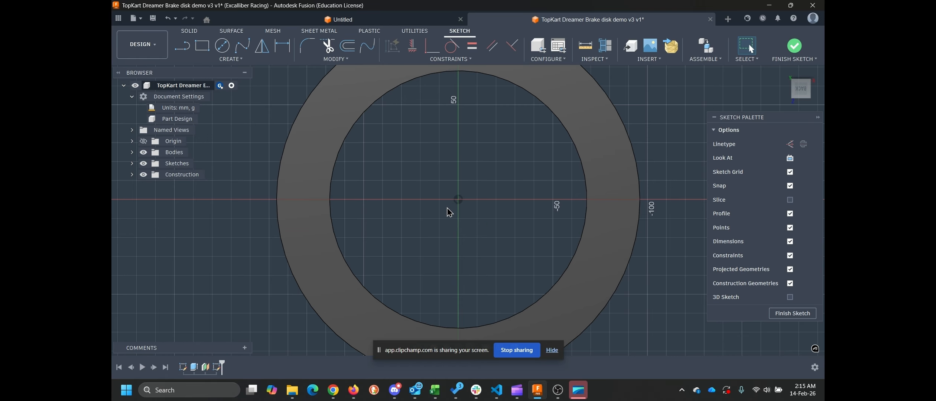
middle_drag(449, 212, 424, 229)
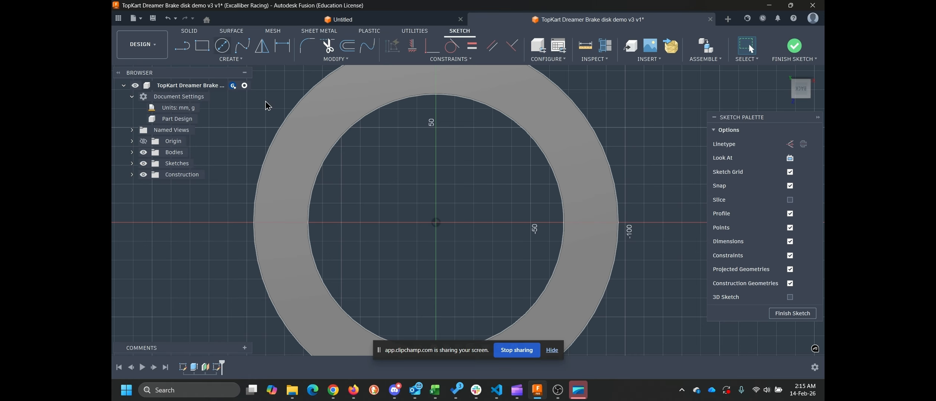
key(c)
click(436, 223)
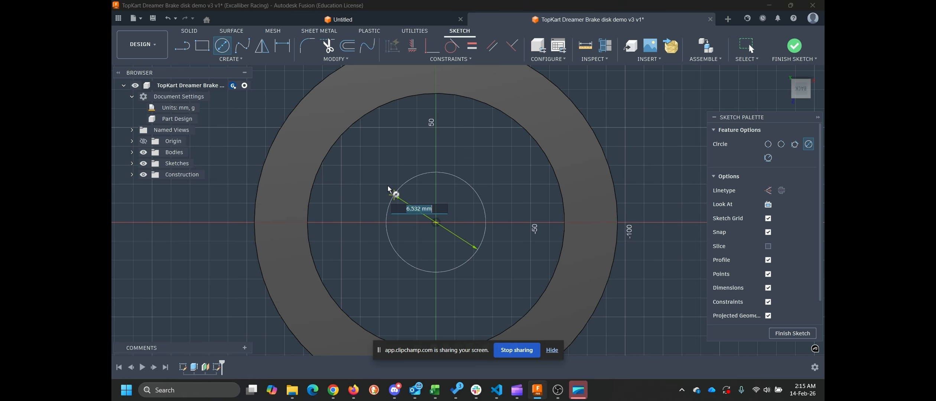
click(373, 172)
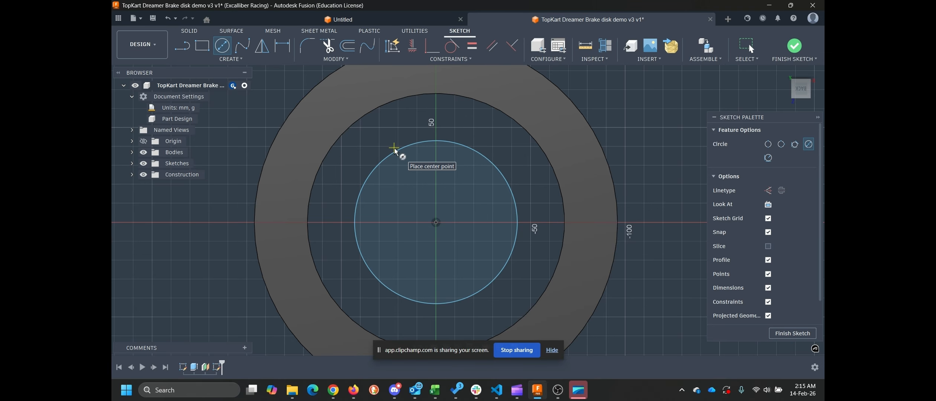
key(Escape)
key(d)
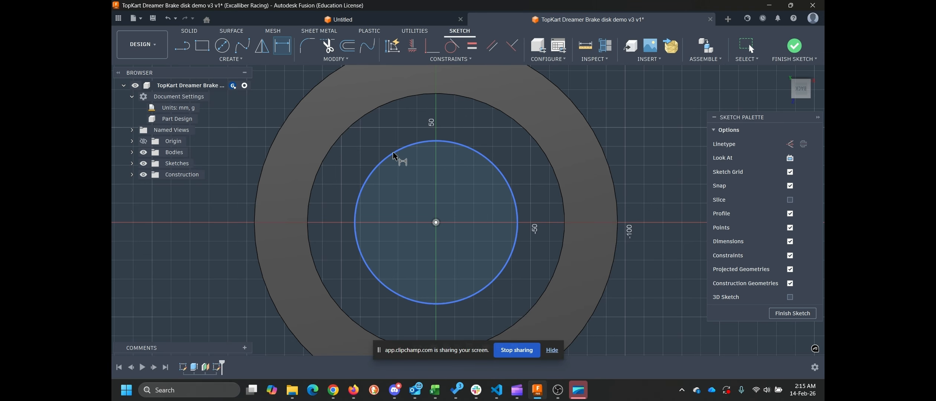
click(394, 154)
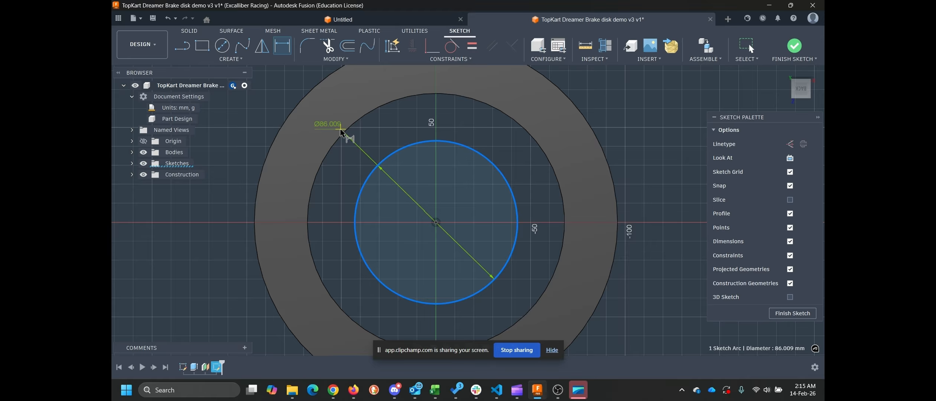
scroll(345, 135, up, 2)
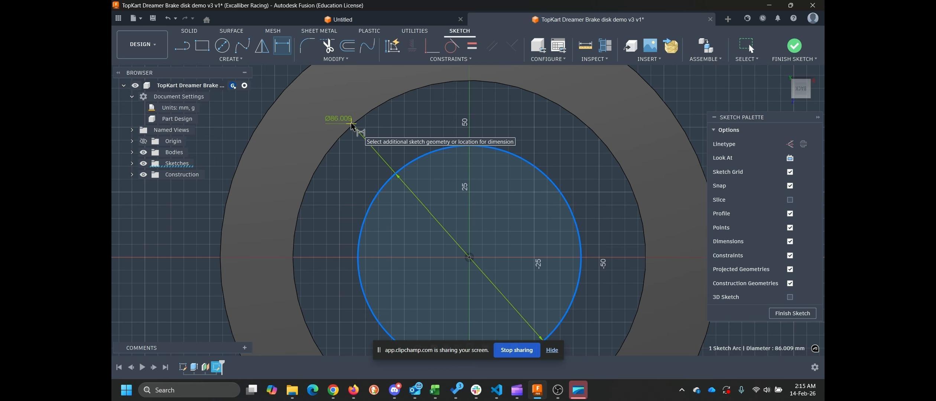
key(Escape)
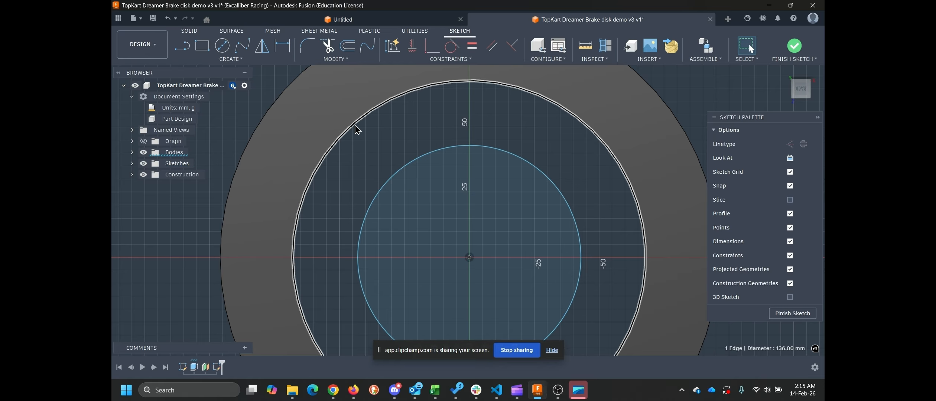
Step: Project the disk's inner circular edge into the sketch with the projection link kept on
click(356, 129)
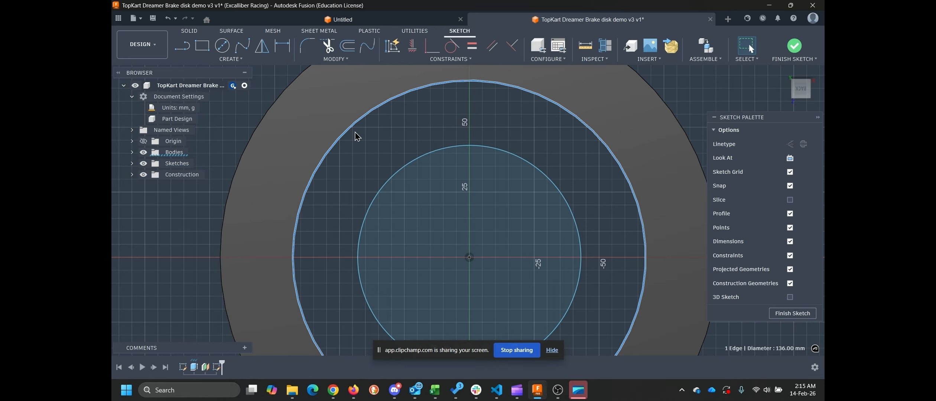
click(243, 61)
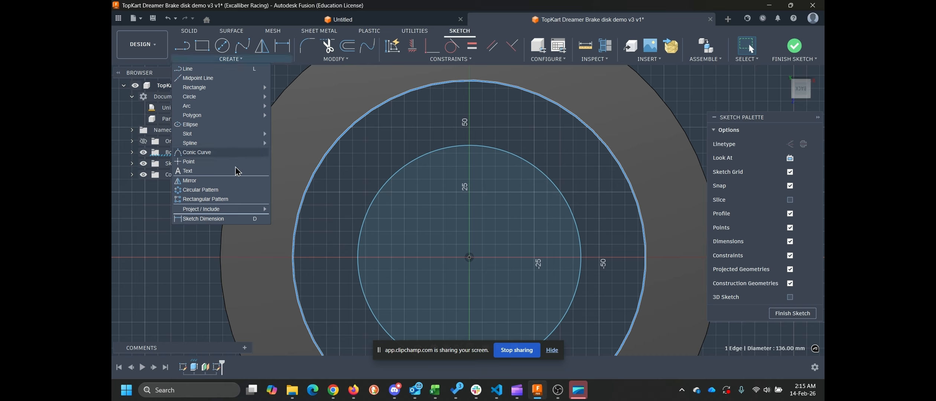
mouse_move(247, 209)
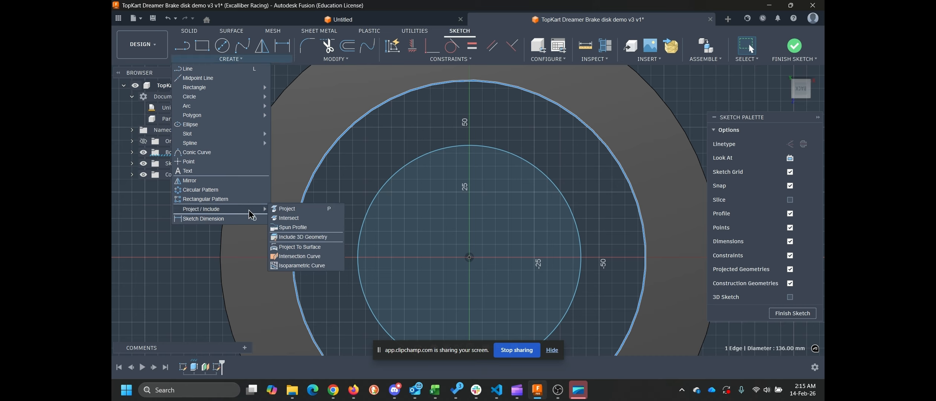
click(290, 208)
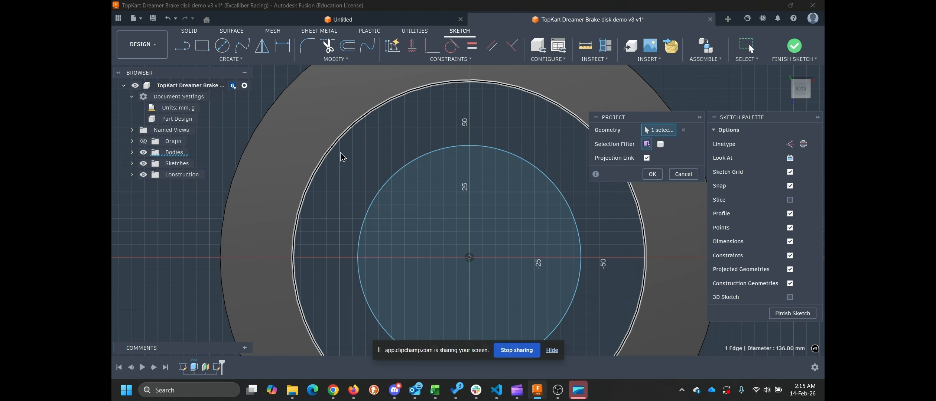
click(653, 175)
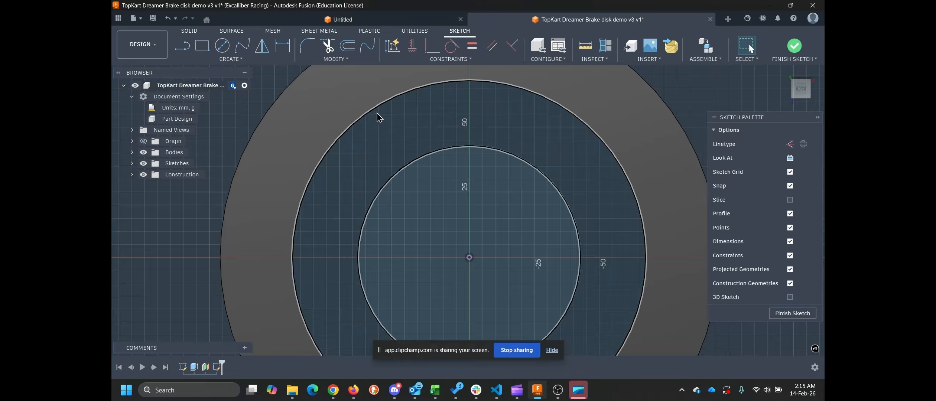
click(376, 112)
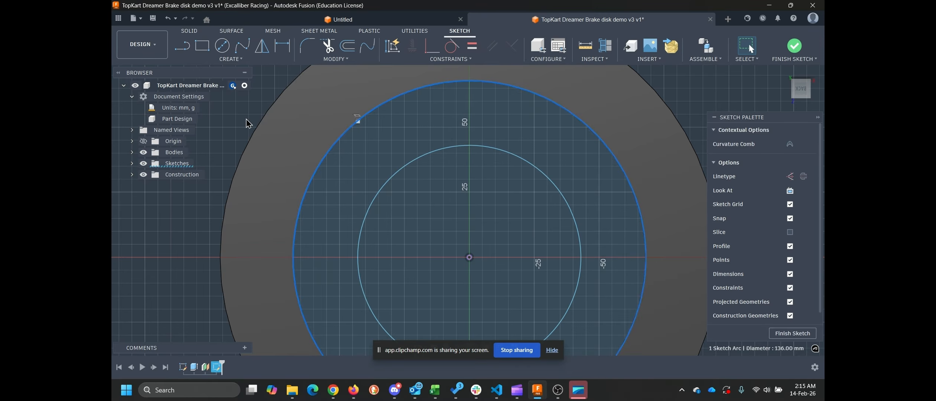
key(Delete)
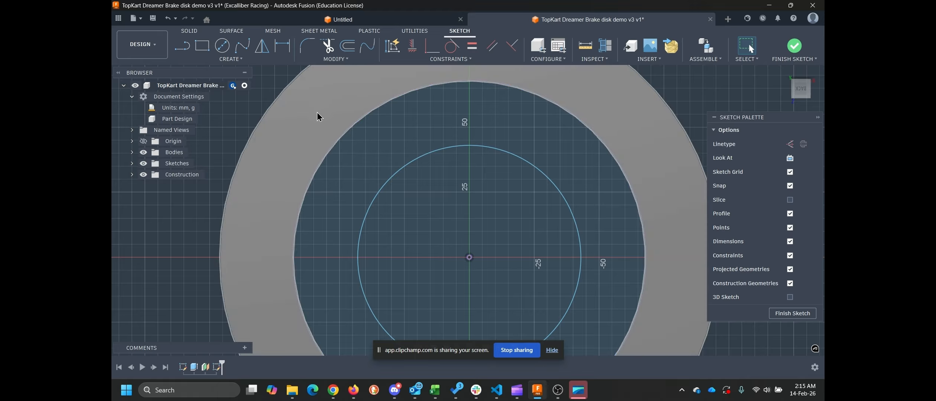
Step: Dimension the radial gap between the projected inner edge and the sketched circle as 20 mm
key(d)
click(343, 140)
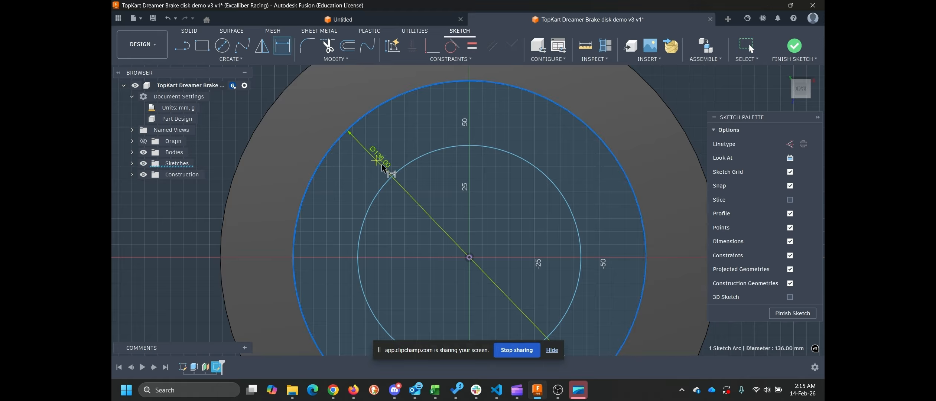
click(391, 177)
click(416, 149)
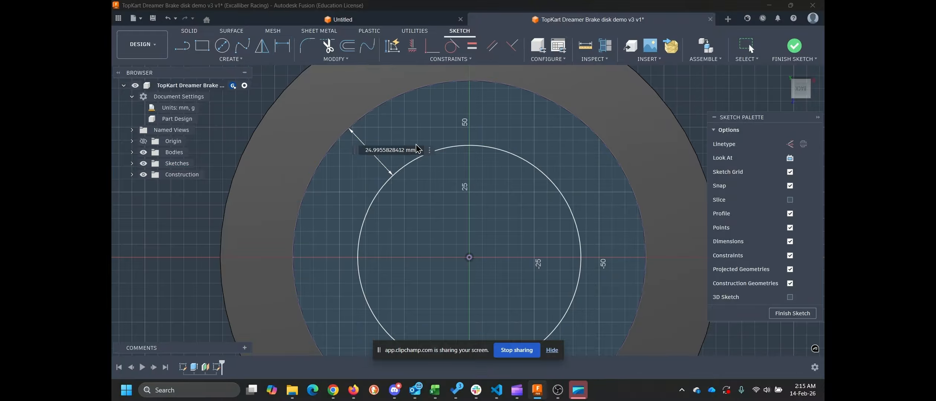
text(20)
key(Return)
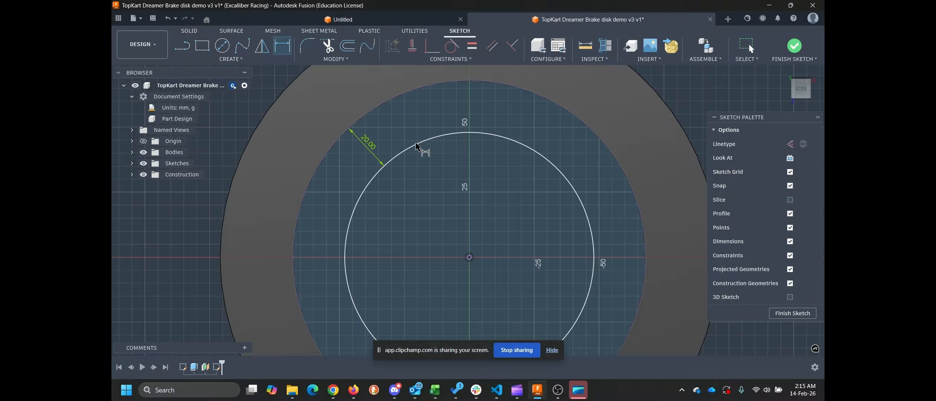
key(Escape)
Step: Draw an open three-segment line chain from the projected inner edge into the gap and back to that edge, forming a mounting tab outline
scroll(358, 122, up, 5)
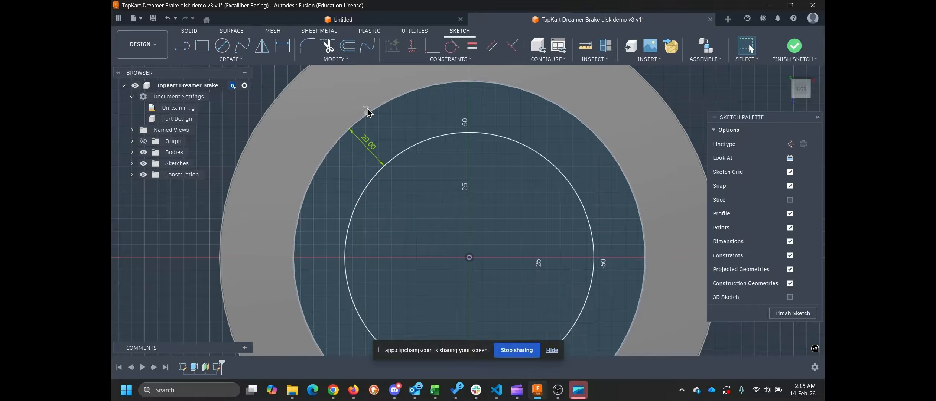
mouse_move(447, 106)
middle_down()
mouse_move(425, 143)
mouse_move(404, 153)
middle_up()
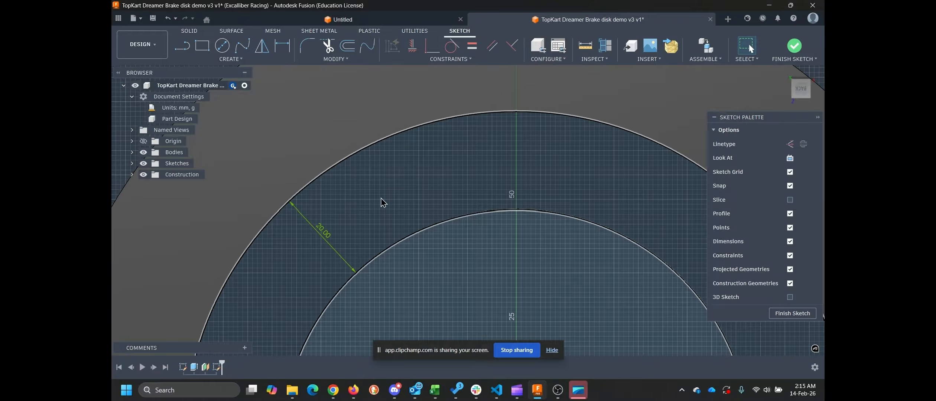
scroll(383, 203, down, 3)
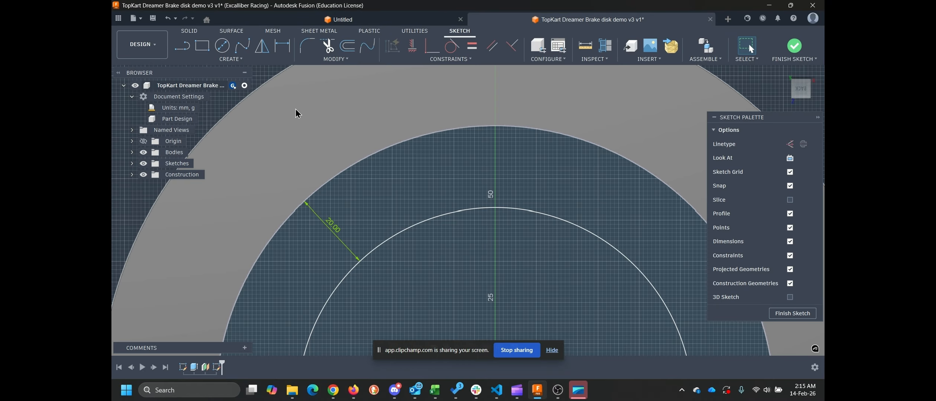
key(l)
scroll(313, 191, up, 3)
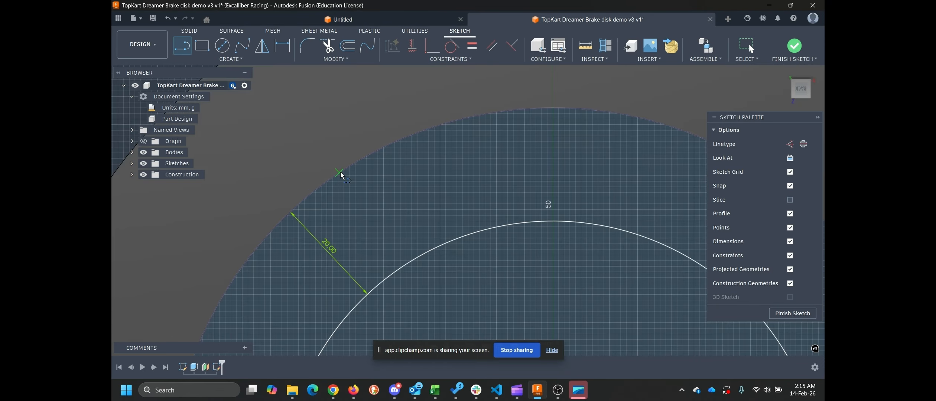
drag(334, 178, 391, 190)
click(389, 188)
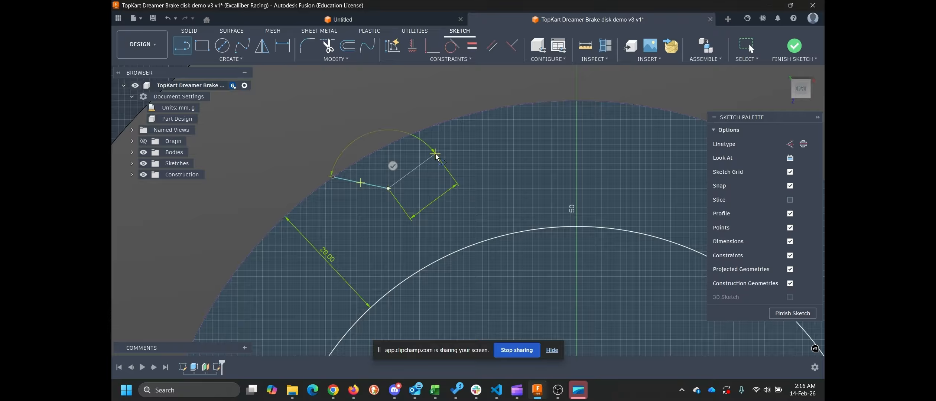
click(435, 153)
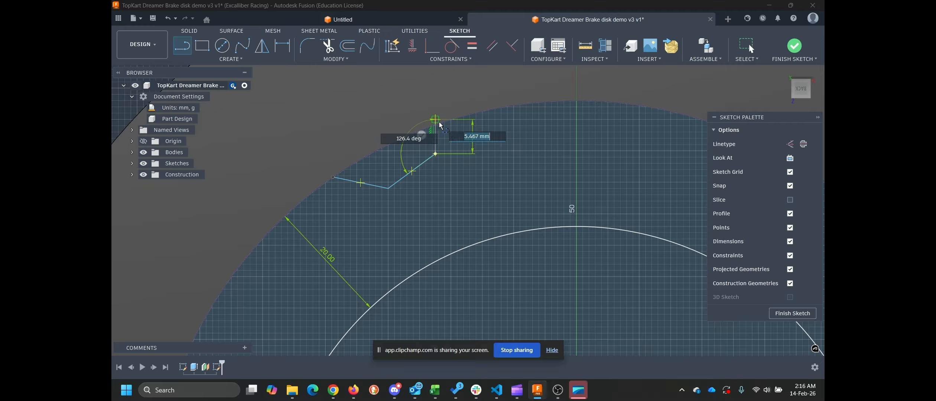
double_click(441, 123)
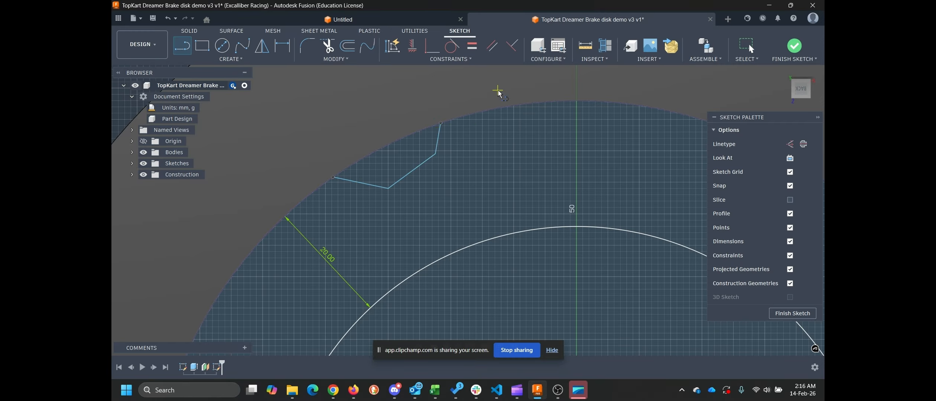
Step: Dimension the angle between the tab outline's left outer segment and its middle segment as 130°
key(d)
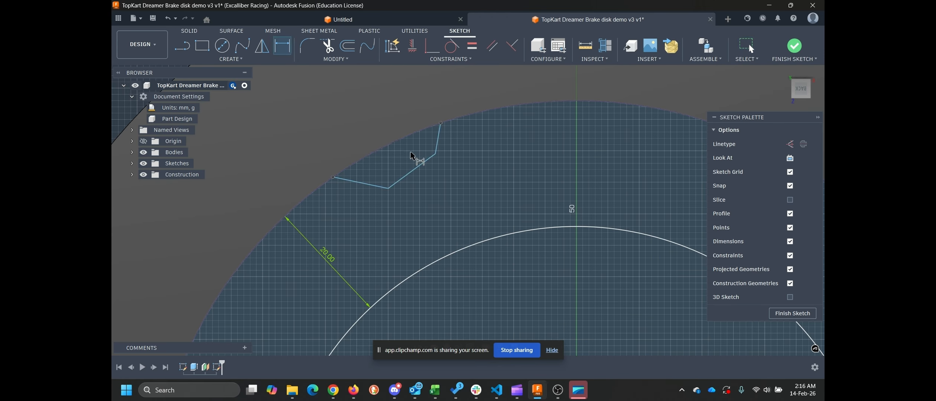
click(376, 186)
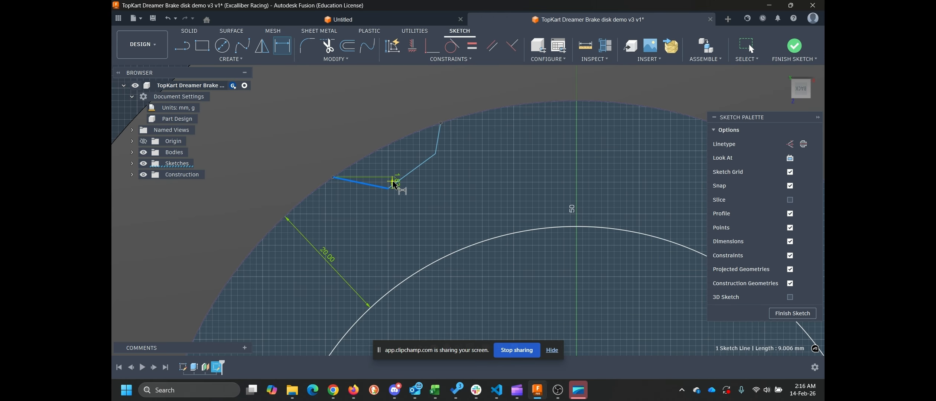
click(397, 186)
click(386, 178)
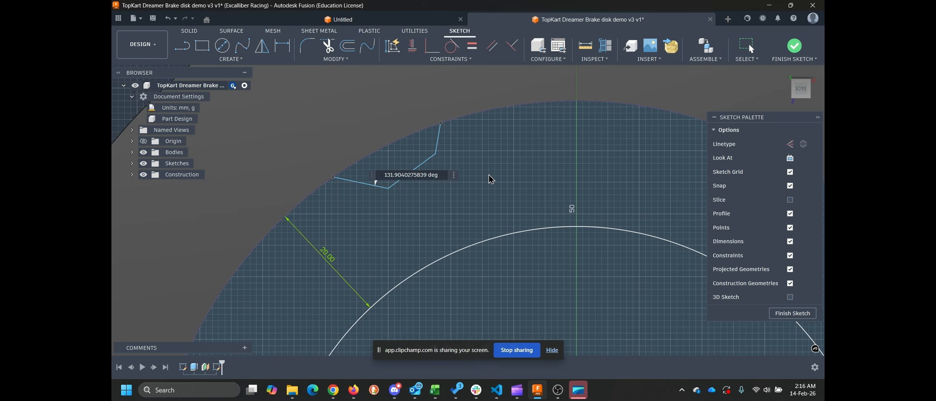
text(130)
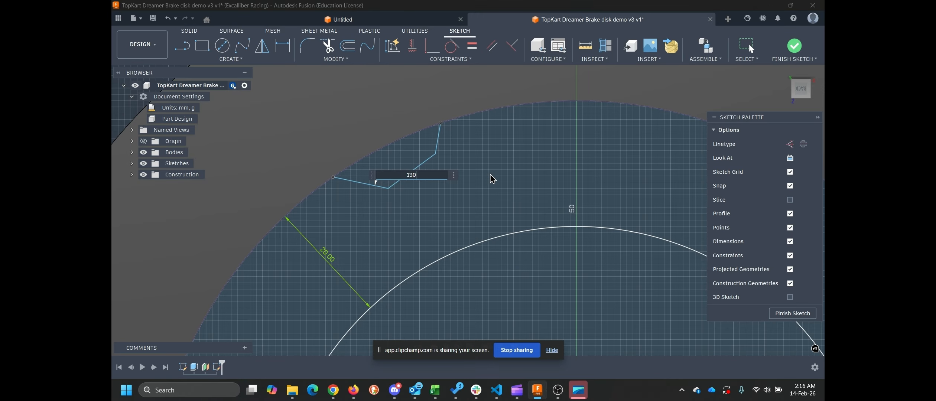
key(Return)
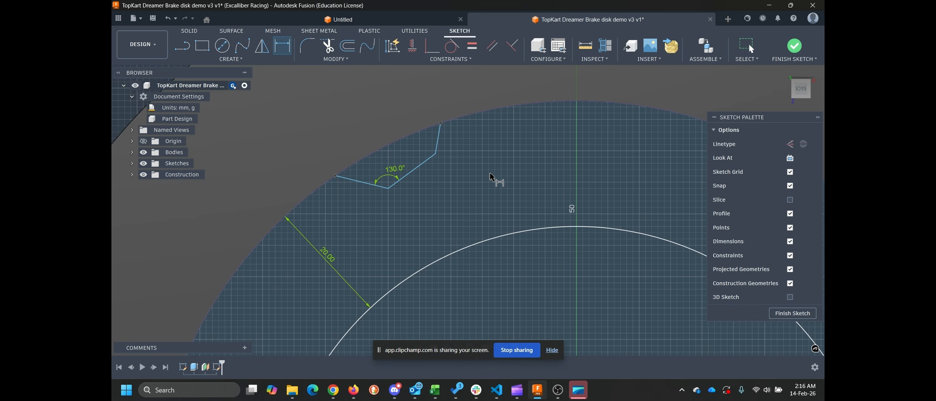
click(426, 166)
click(442, 140)
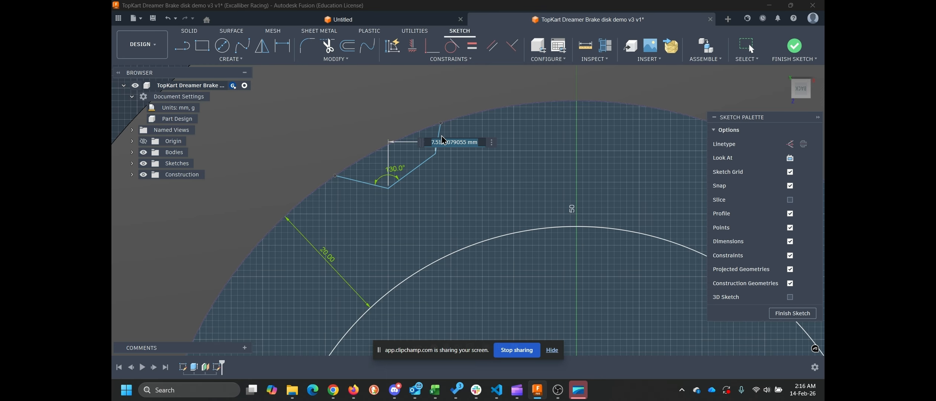
key(Return)
key(Escape)
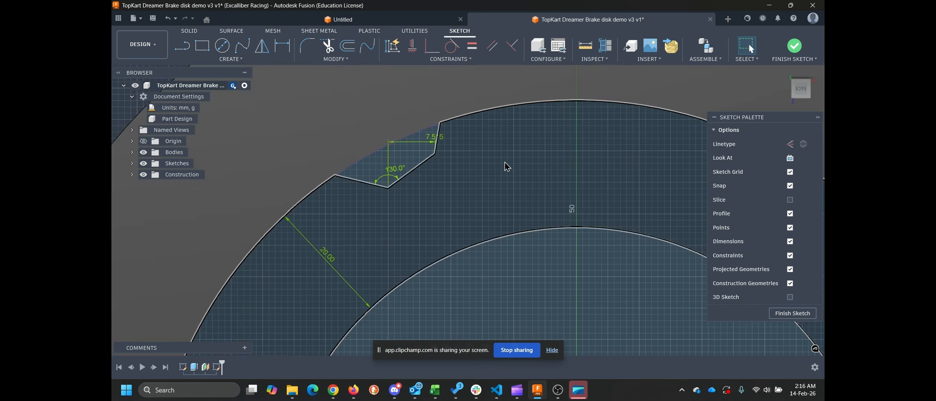
key(ctrl+z)
Step: Dimension the angle between the tab outline's middle segment and its right outer segment as 130°
key(d)
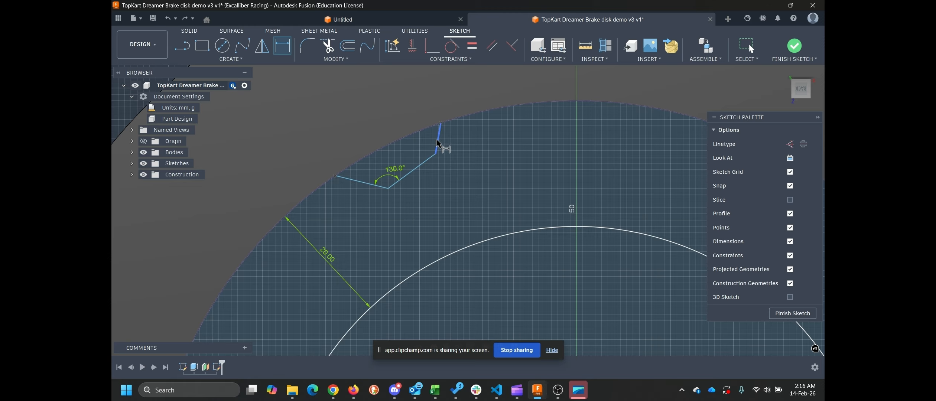
click(436, 142)
click(427, 163)
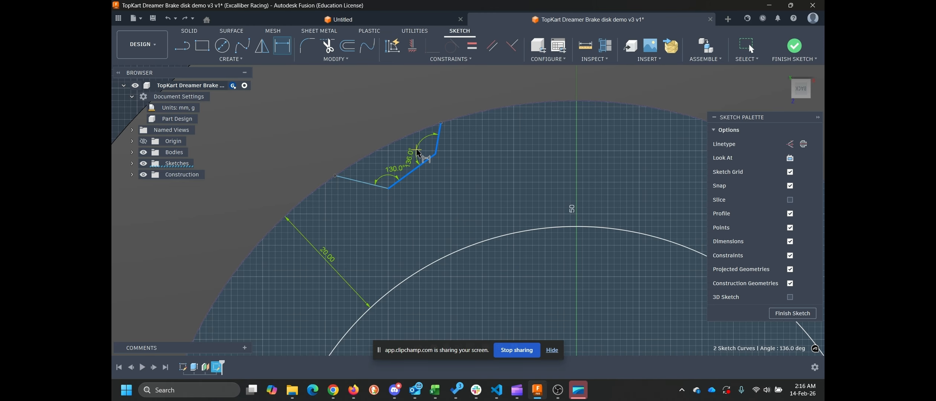
click(418, 151)
text(130)
key(Return)
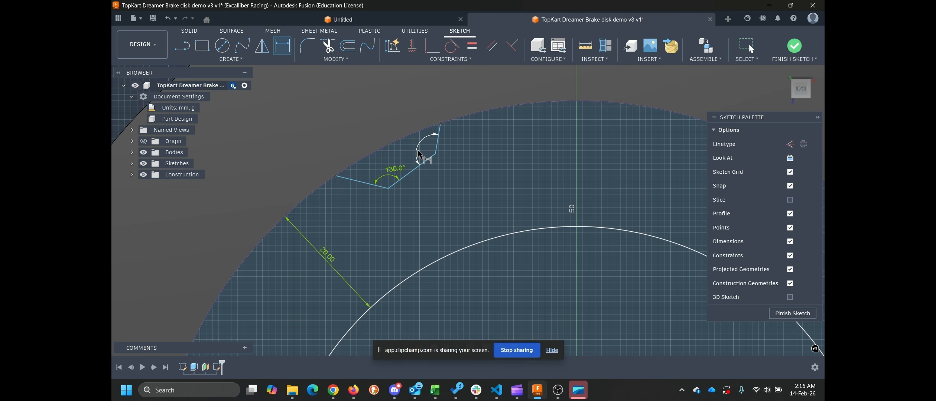
key(Escape)
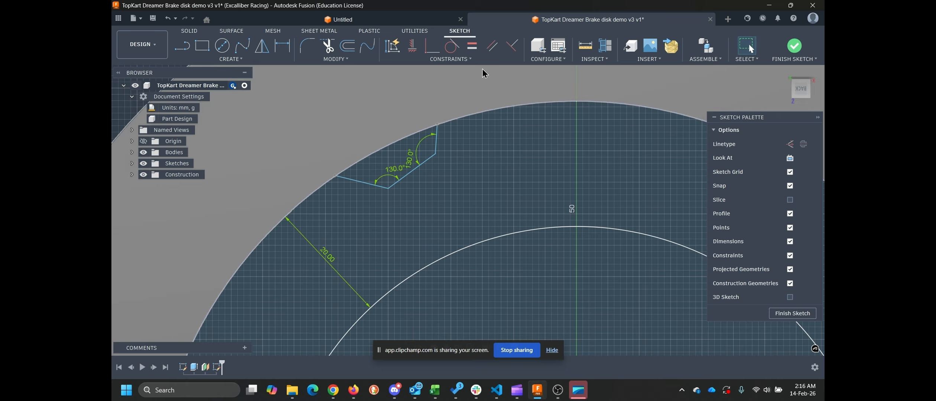
Step: Try to constrain the tab outline's two outer segments to equal length with both 130° angles in place
click(475, 47)
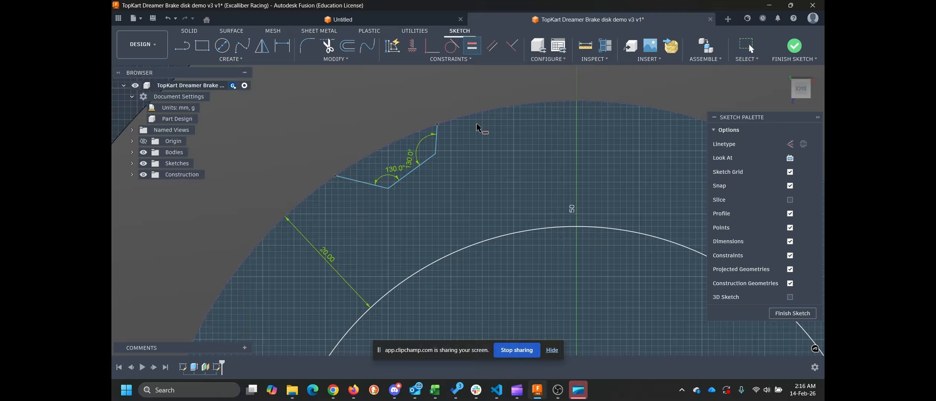
click(437, 150)
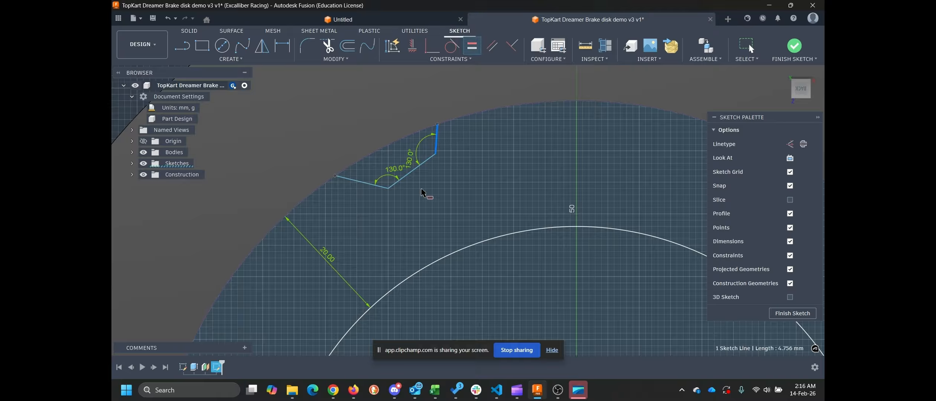
click(360, 185)
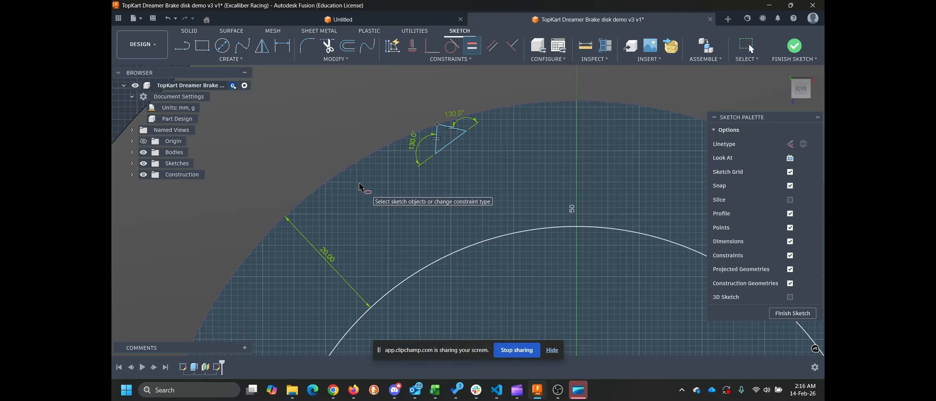
key(Escape)
mouse_move(455, 134)
mouse_down()
mouse_move(429, 158)
mouse_move(389, 112)
mouse_up()
drag(419, 153, 429, 168)
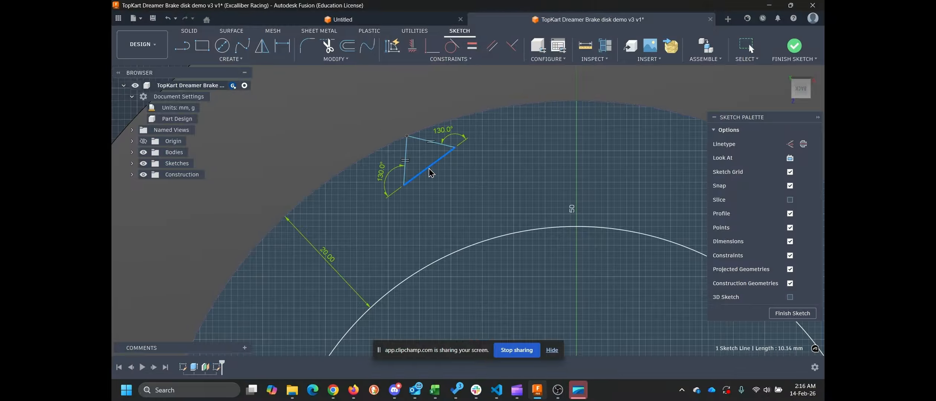
key(ctrl+z)
key(ctrl+z)
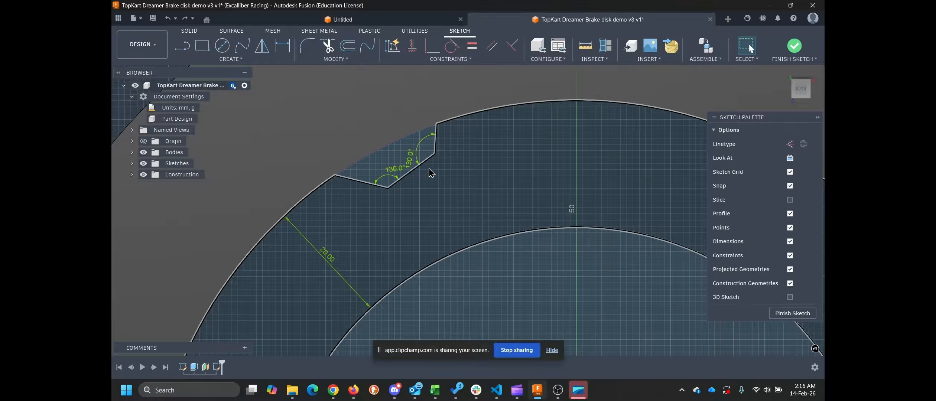
Step: Enlarge the tab outline by moving its right inner corner deeper into the gap, and retry making the two outer segments equal
mouse_move(439, 144)
mouse_down()
mouse_move(469, 151)
mouse_move(470, 163)
mouse_up()
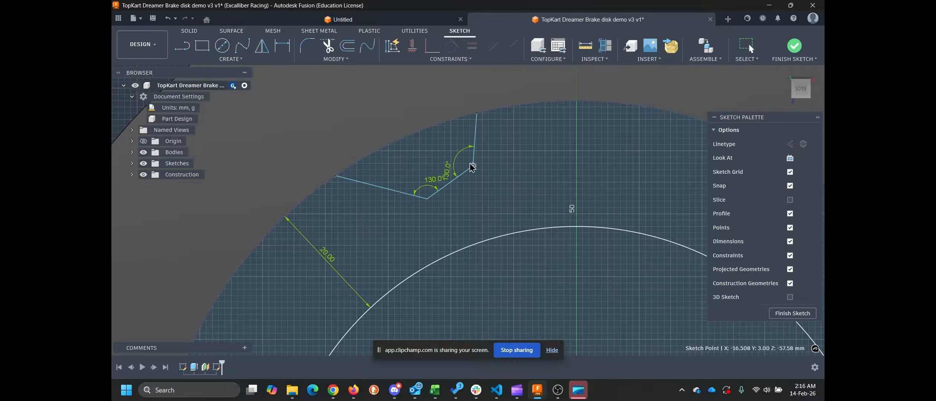
click(476, 141)
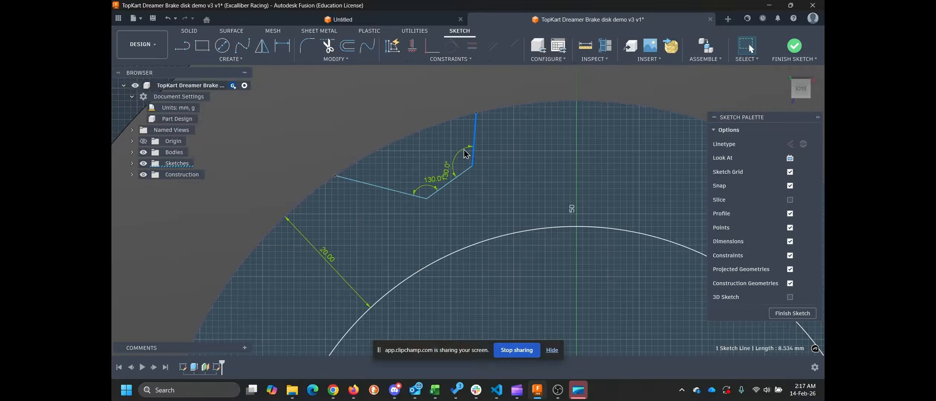
shift+click(397, 191)
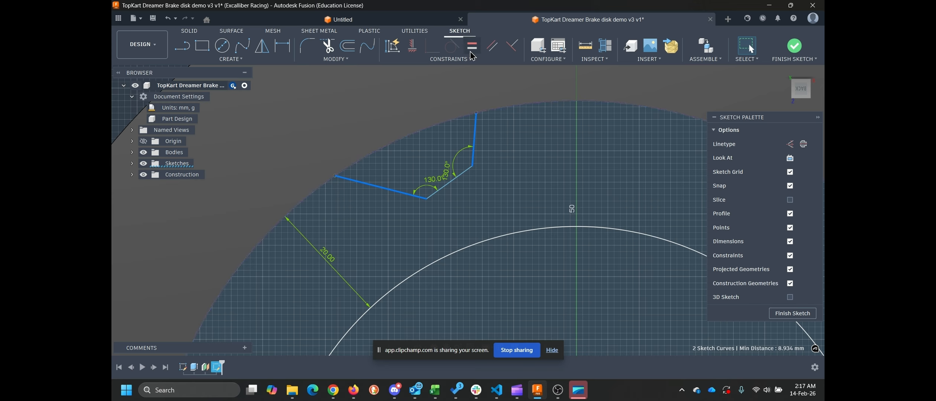
click(472, 56)
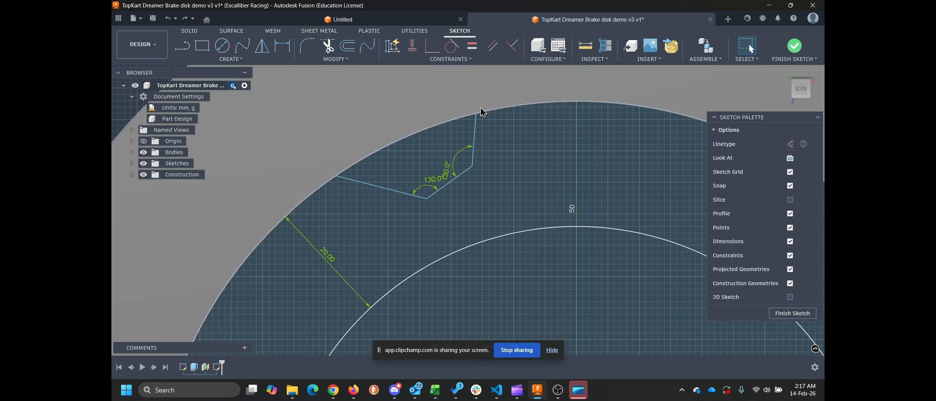
Step: Delete the 130° angle dimension between the middle segment and the right outer segment
click(455, 170)
click(449, 169)
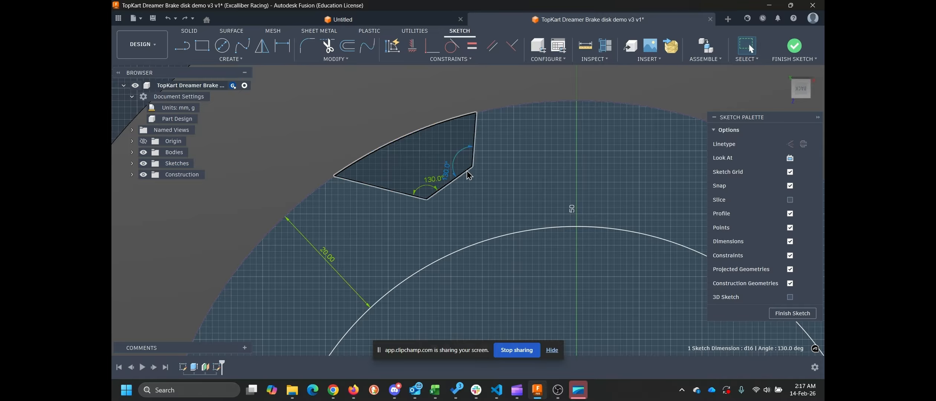
key(Delete)
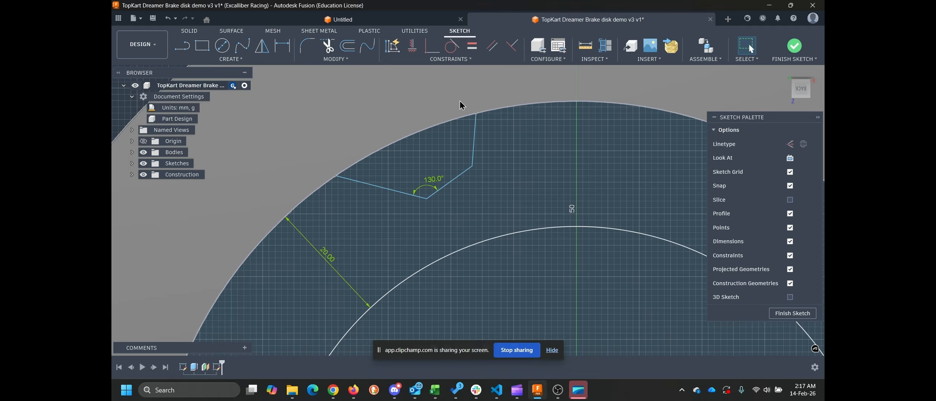
Step: Apply an Equal constraint to the tab outline's left and right outer segments
click(472, 45)
click(476, 147)
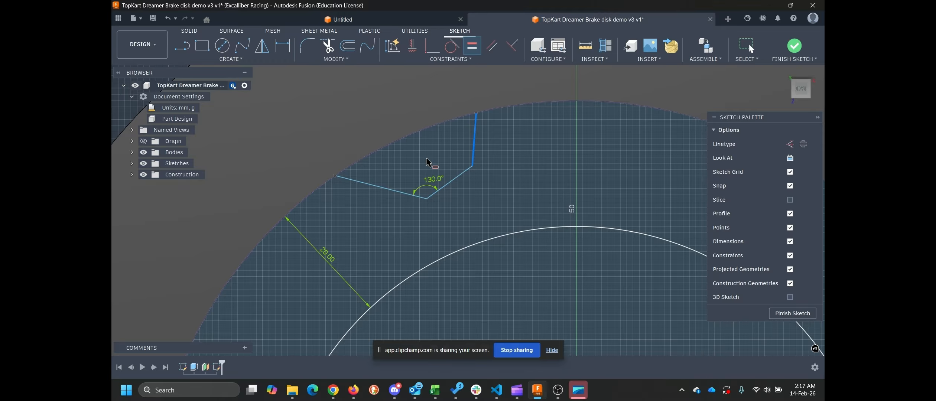
click(393, 191)
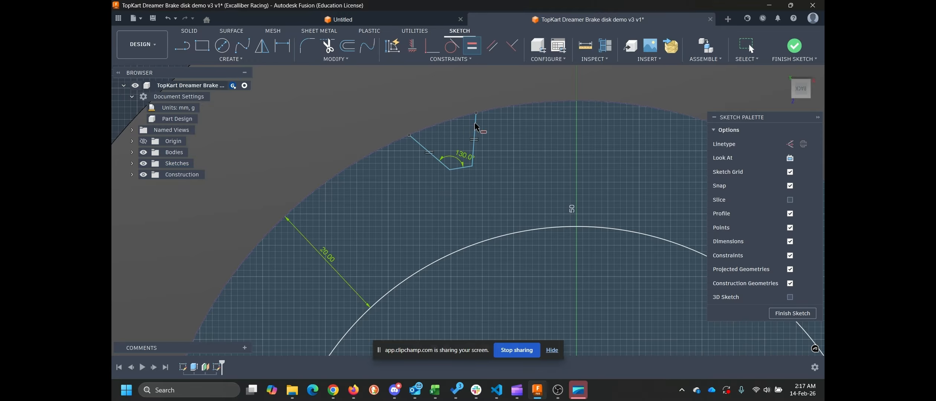
scroll(471, 124, up, 5)
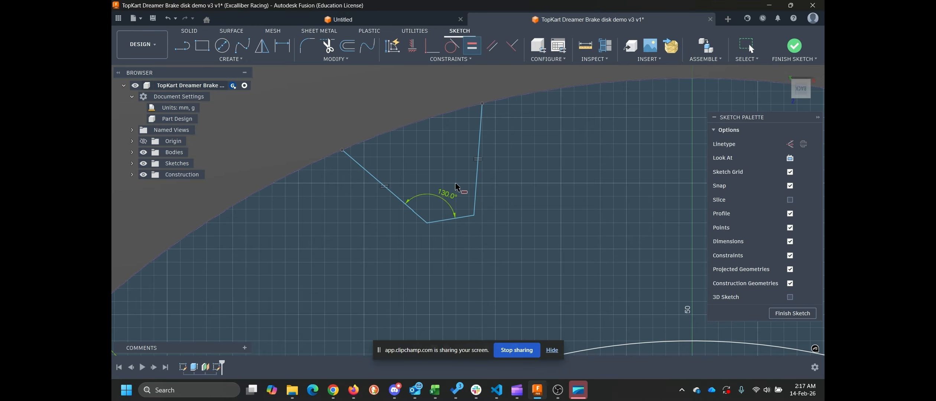
key(Escape)
Step: Add an angle dimension between the middle and right outer segments, try 130° as its value, and undo that value
key(d)
click(464, 217)
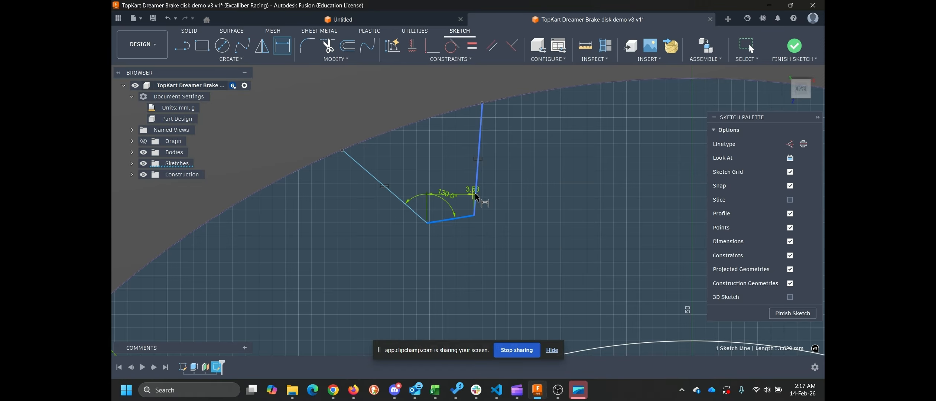
click(476, 197)
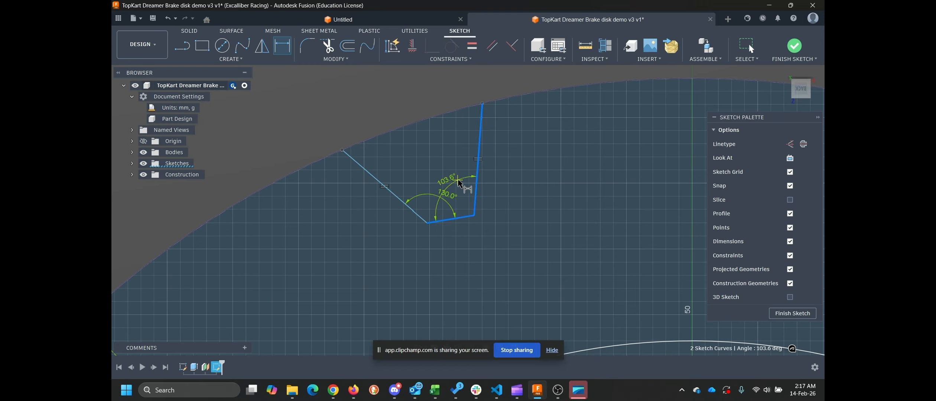
click(460, 183)
text(1)
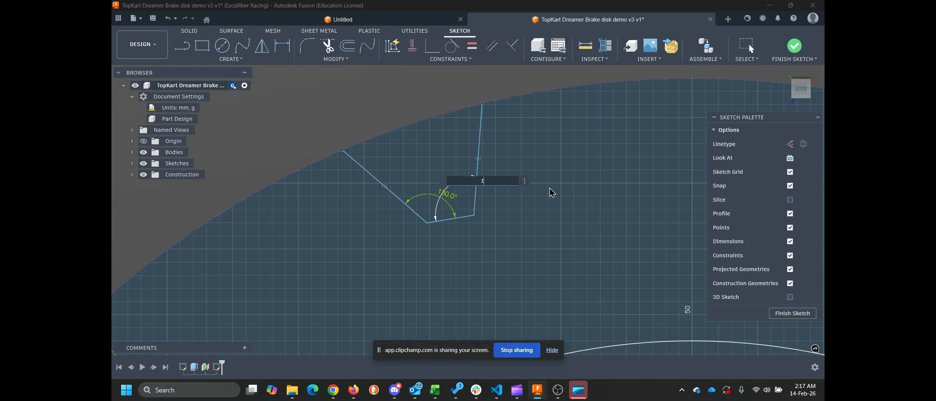
text(30)
key(Return)
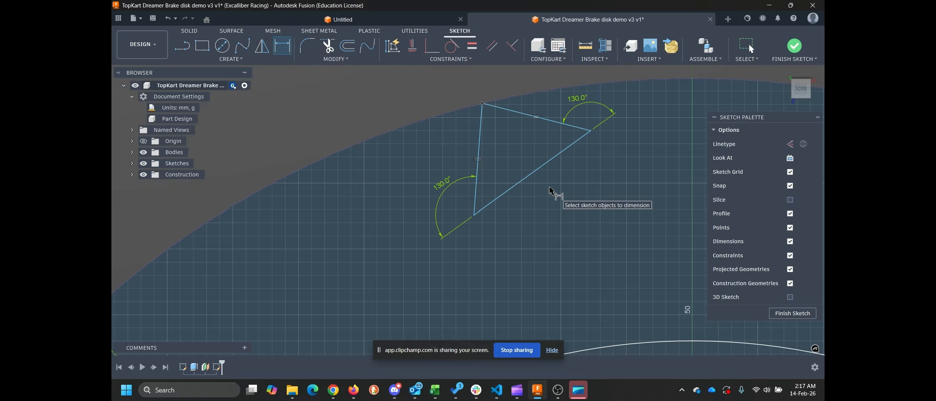
key(Escape)
key(ctrl+z)
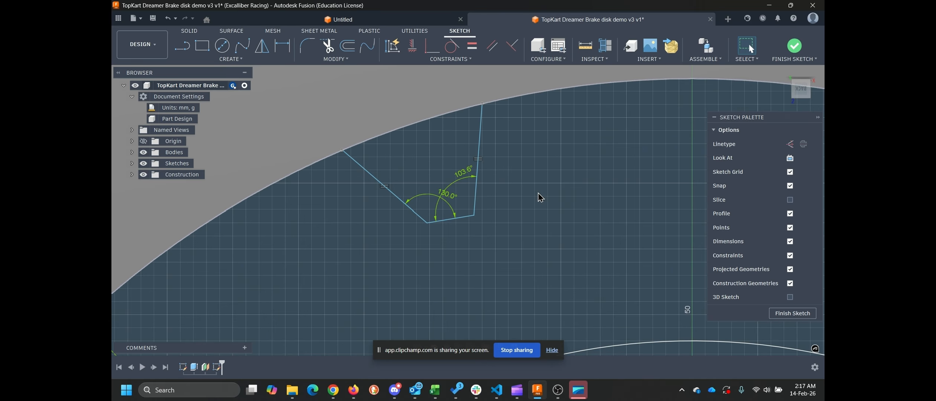
Step: Raise the angle between the middle and right outer segments in stages to 110°, 120° and 130°
click(461, 181)
double_click(461, 182)
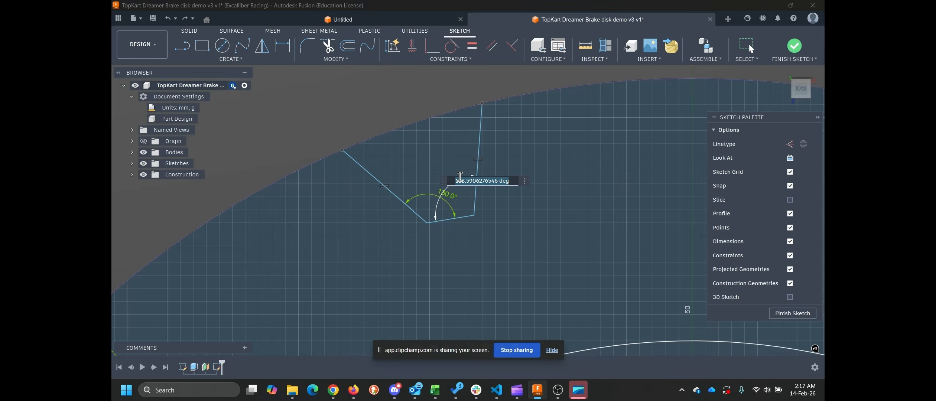
text(110)
key(Return)
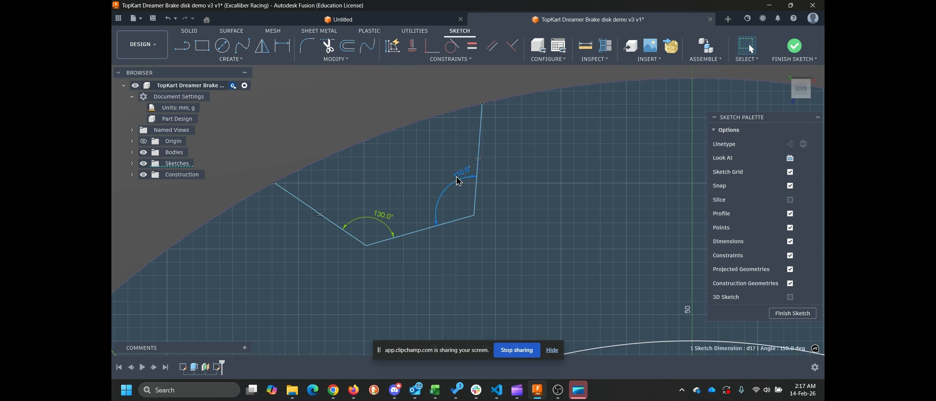
double_click(457, 178)
text(120)
key(Return)
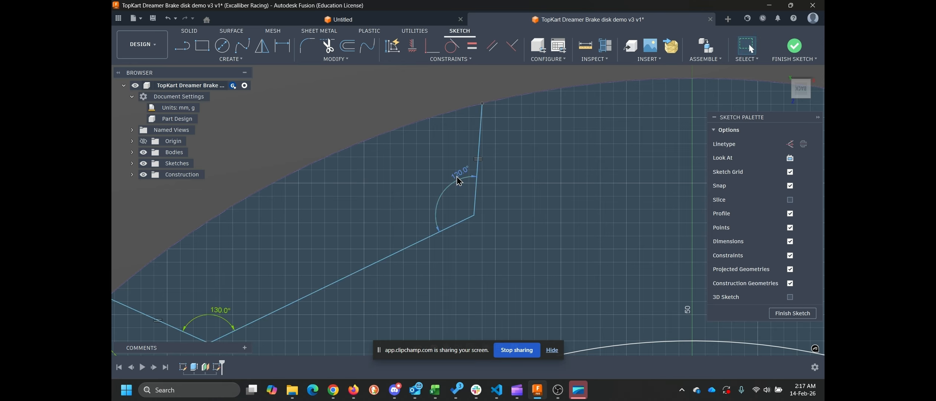
double_click(458, 181)
text(130)
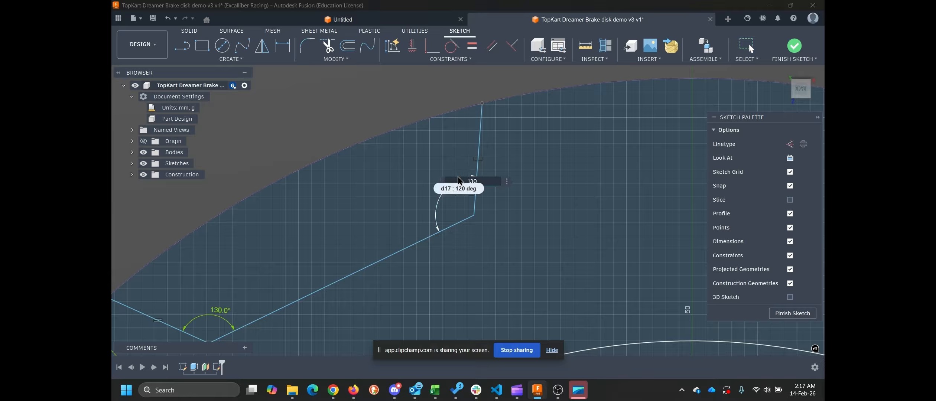
key(Return)
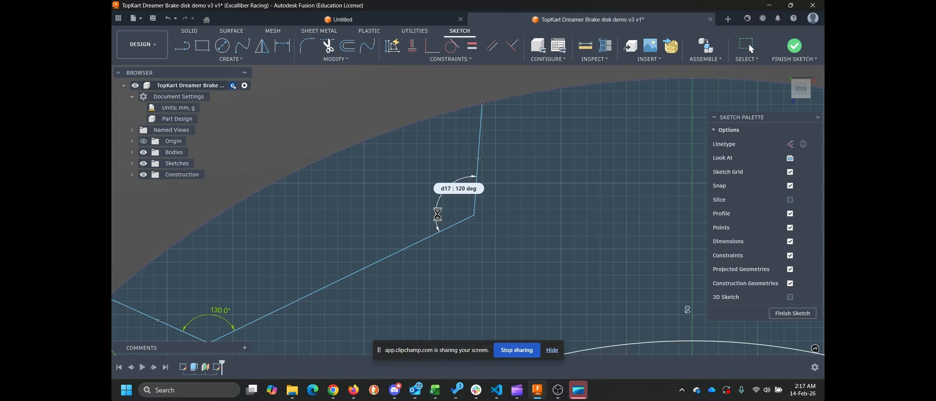
Step: Dimension the tab outline's middle segment and set its length to 10 mm
scroll(442, 223, down, 3)
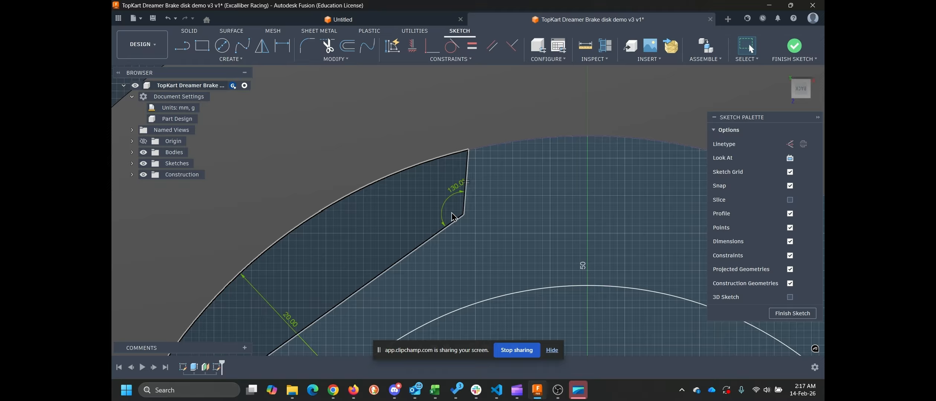
scroll(441, 223, down, 1)
middle_drag(442, 222, 495, 143)
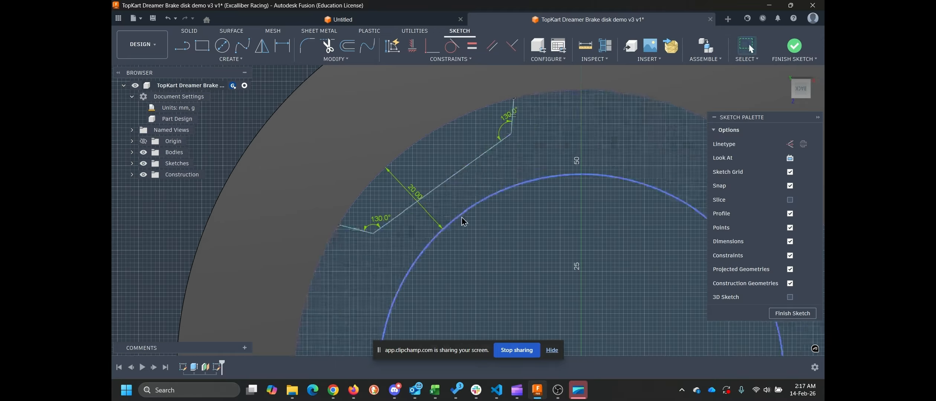
key(d)
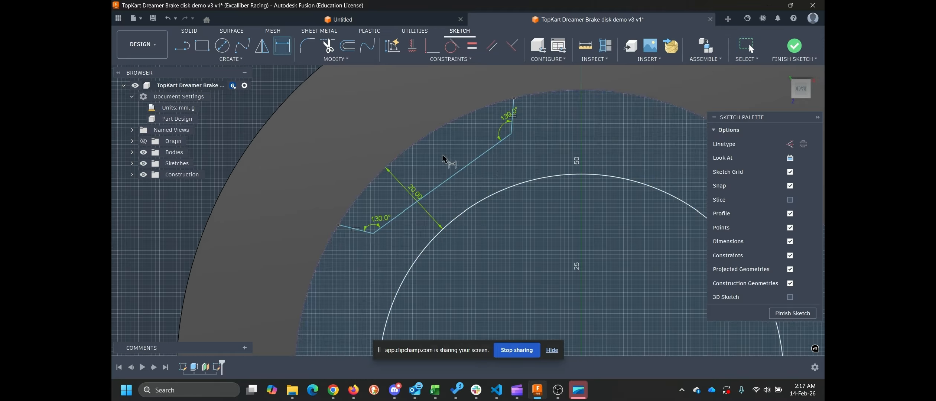
click(460, 179)
click(478, 206)
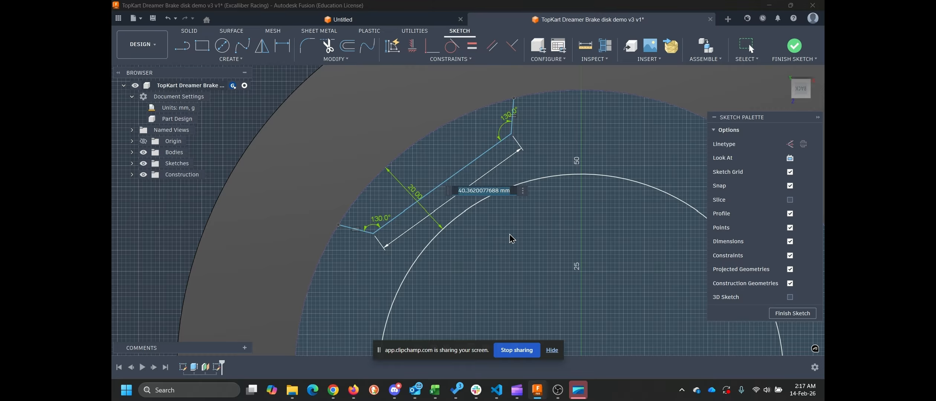
text(10)
key(Return)
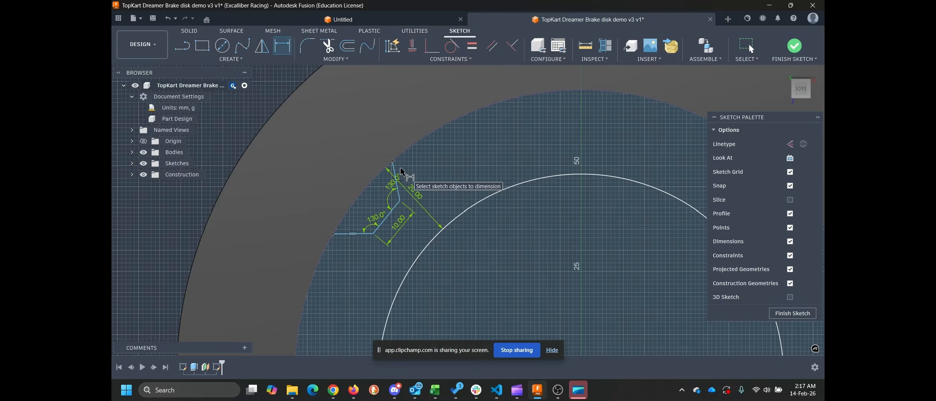
key(Escape)
Step: Try to move the tab outline's right outer segment and undo the move
mouse_move(401, 171)
mouse_down()
mouse_move(445, 146)
mouse_move(445, 166)
mouse_move(378, 157)
mouse_move(385, 195)
mouse_move(412, 218)
mouse_up()
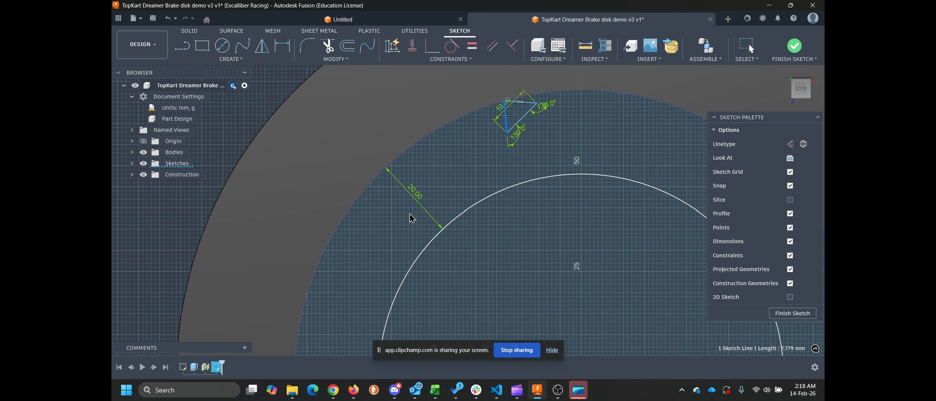
key(ctrl+z)
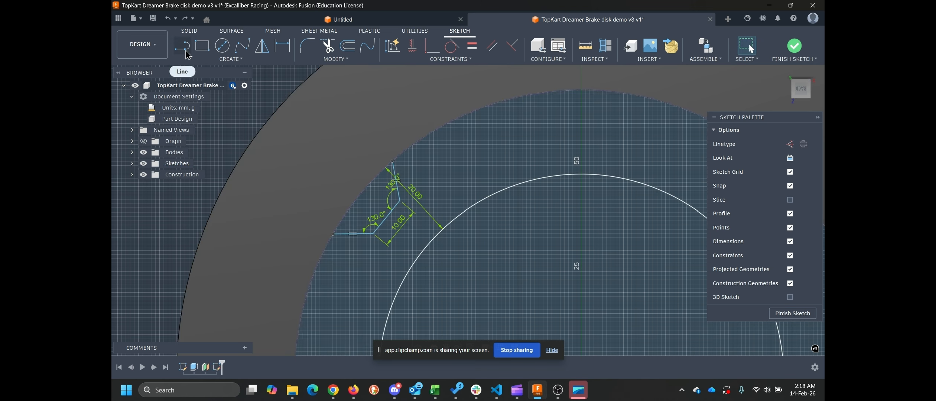
click(391, 221)
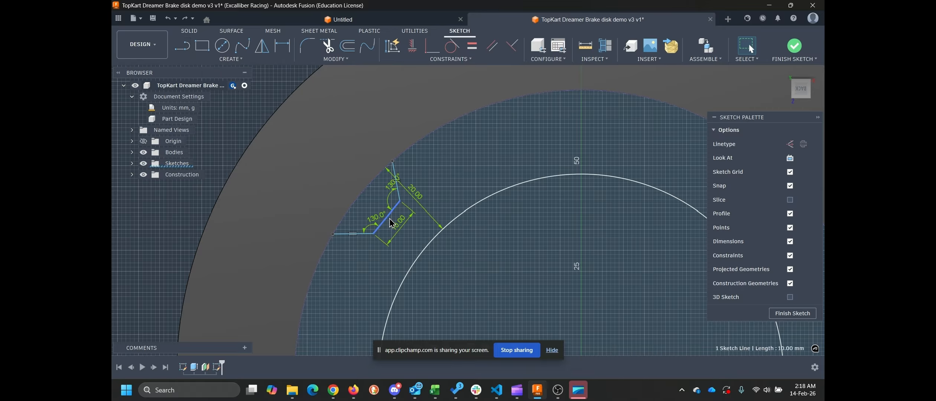
click(362, 197)
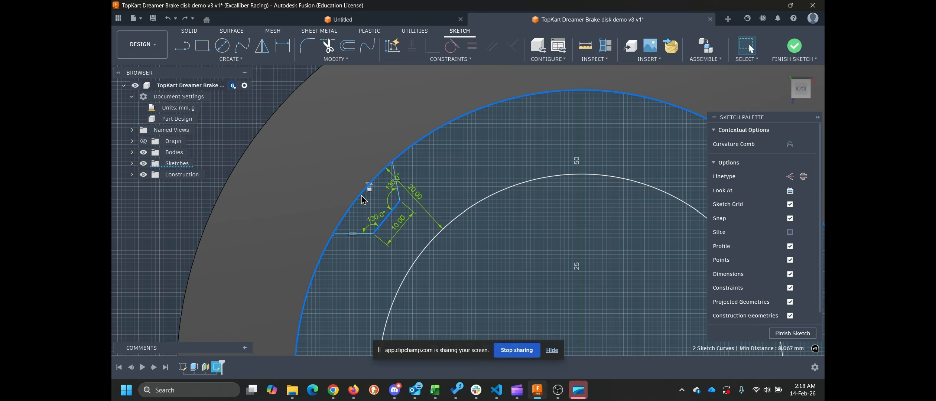
key(Escape)
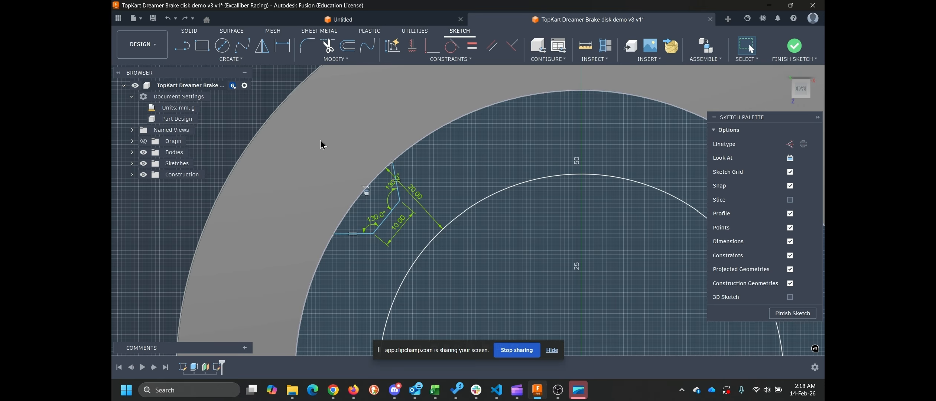
Step: Draw a slanted line about 24 mm long on the ring beside the tab outline and convert it to construction geometry
key(l)
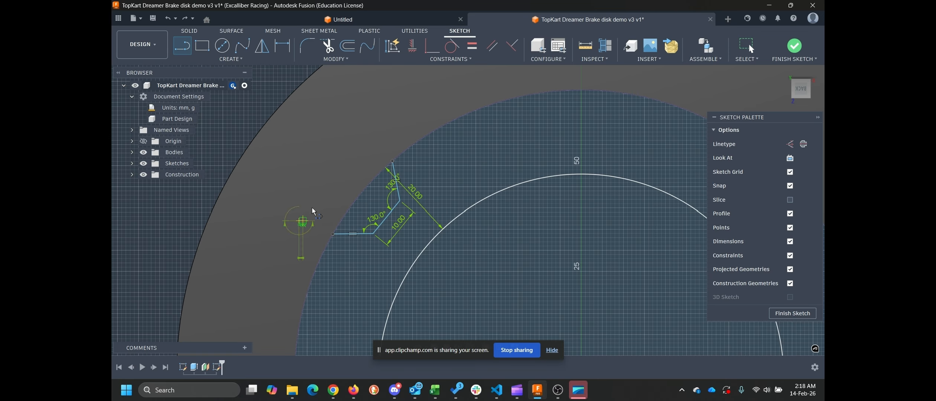
click(299, 221)
click(370, 149)
key(Escape)
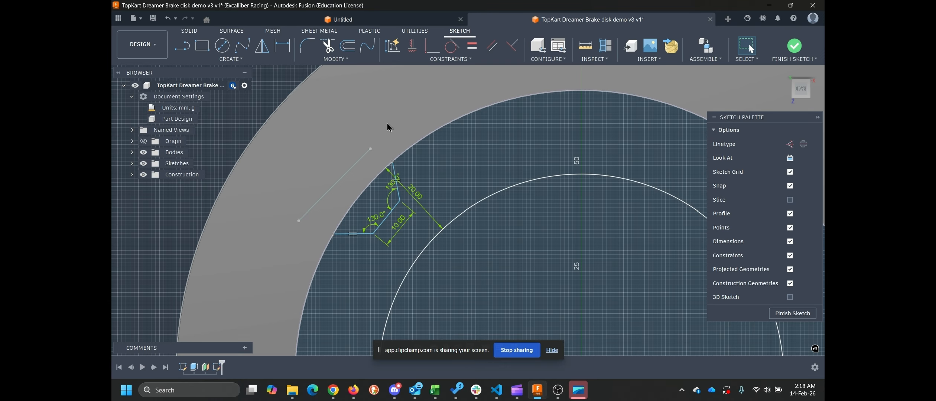
right_click(354, 170)
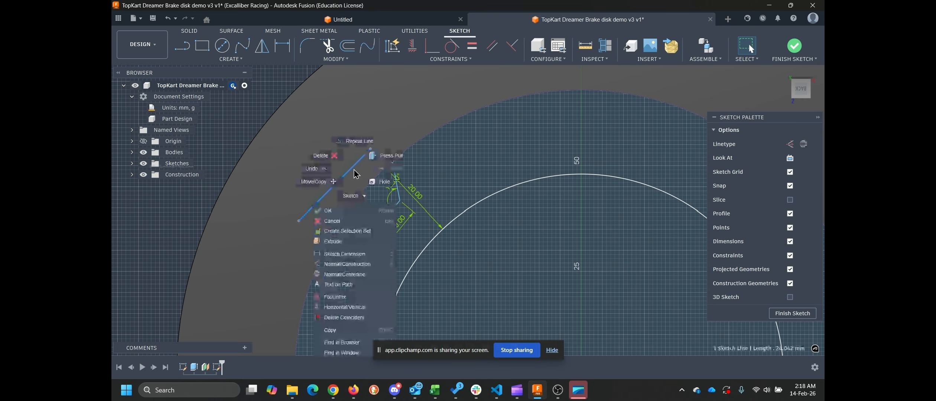
click(357, 265)
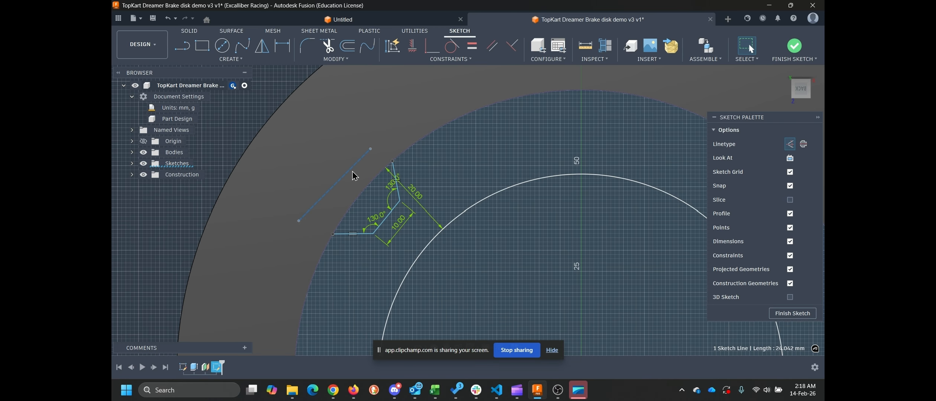
Step: Apply a Tangent constraint between the slanted construction line and the ring's inner edge
ctrl+click(367, 188)
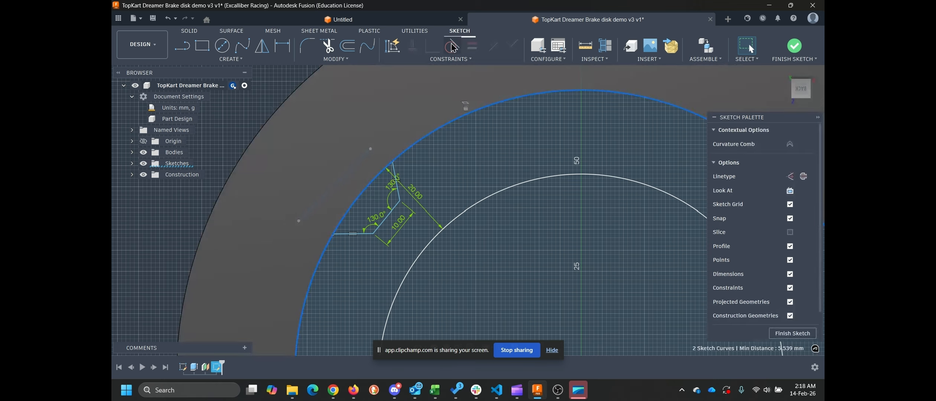
click(452, 45)
click(453, 47)
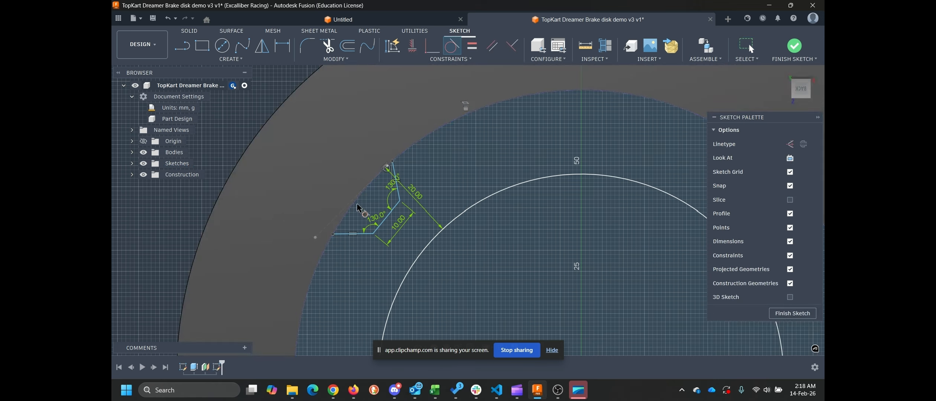
key(Escape)
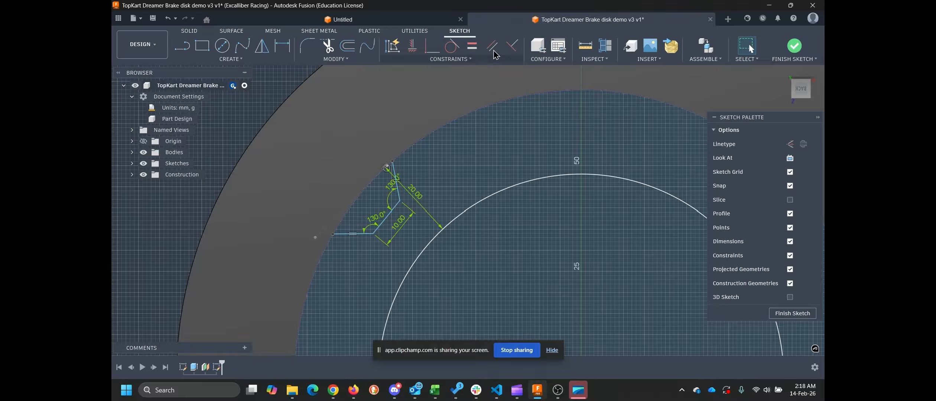
Step: Apply a Parallel constraint between the tangent construction line and the tab outline's middle segment
click(493, 46)
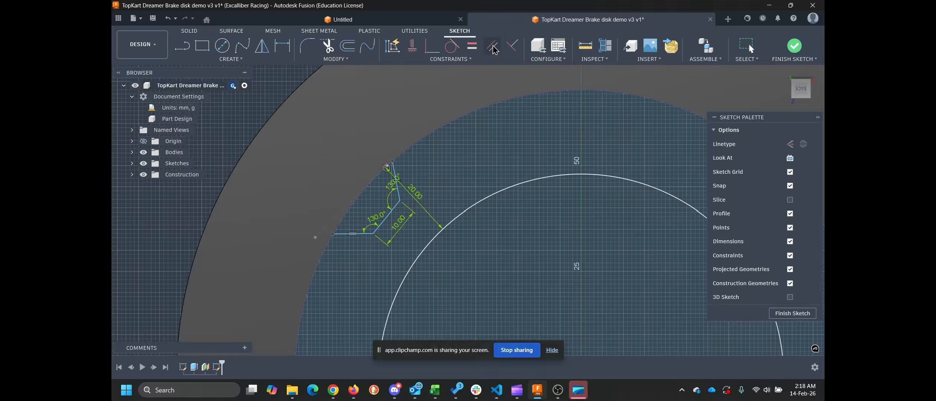
click(332, 220)
click(384, 228)
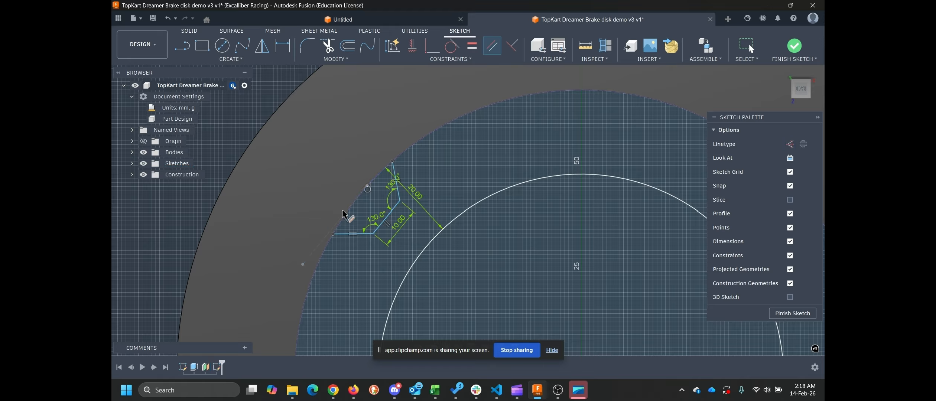
key(Escape)
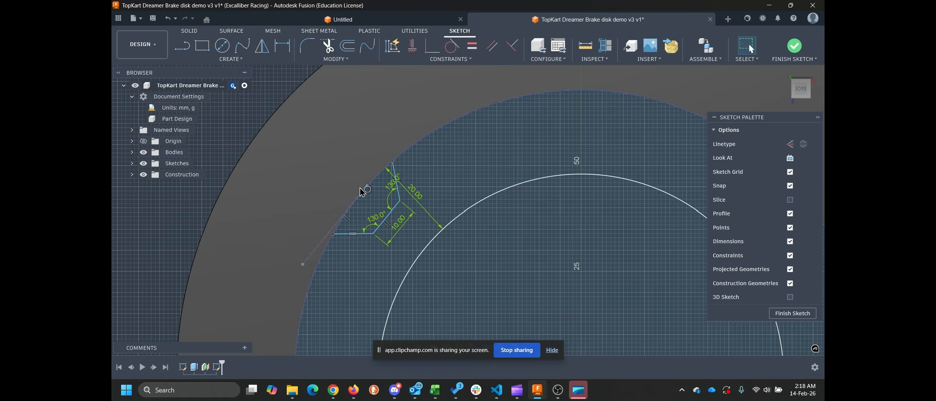
Step: Extend the construction line's upper end past the tab and dimension its distance to the middle segment as 8 mm
scroll(367, 191, up, 2)
drag(371, 186, 433, 115)
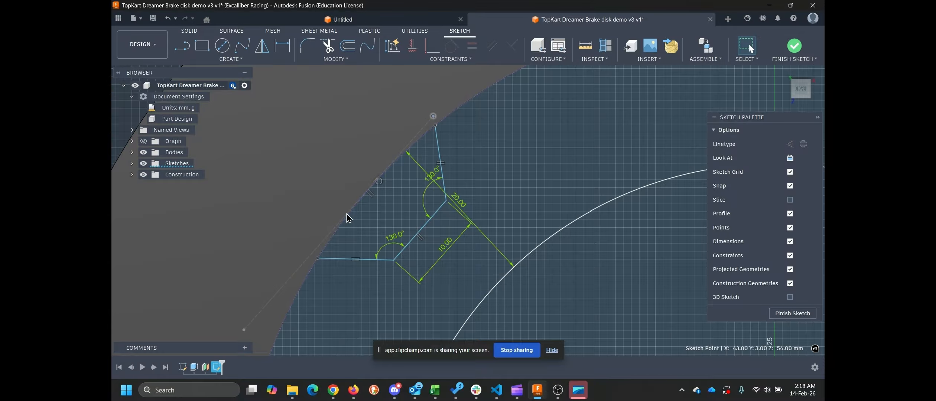
key(d)
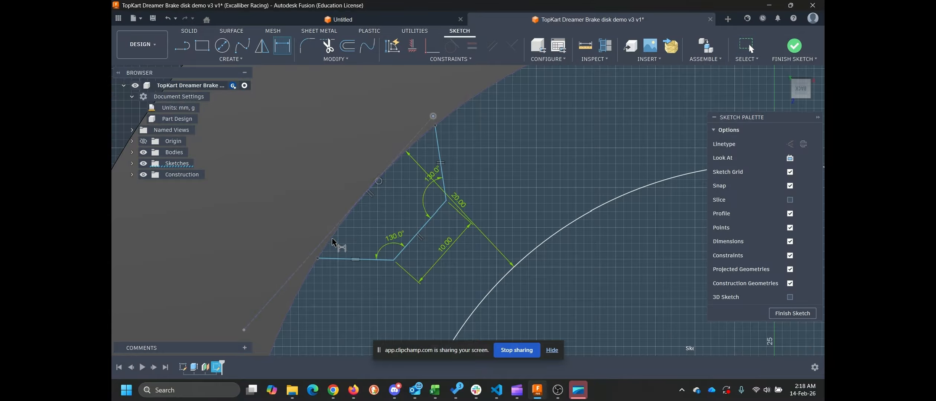
click(410, 242)
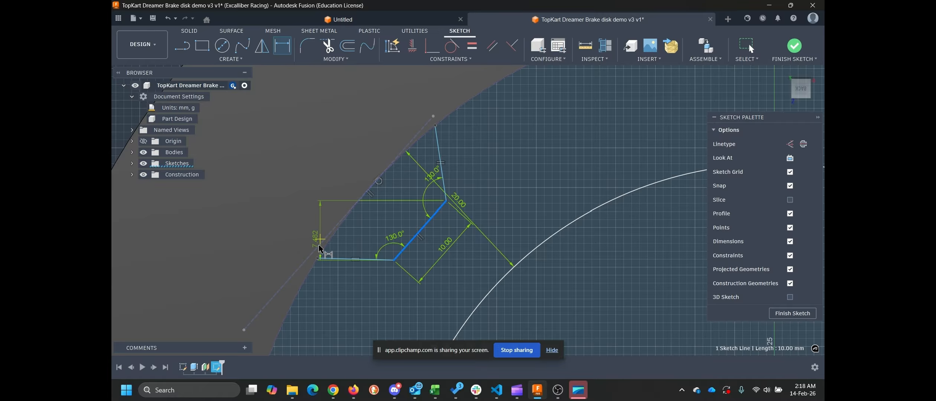
click(320, 245)
click(390, 215)
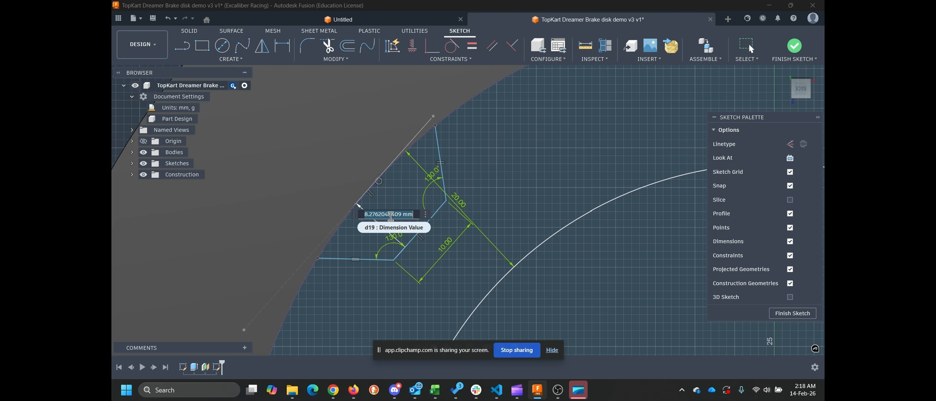
key(Return)
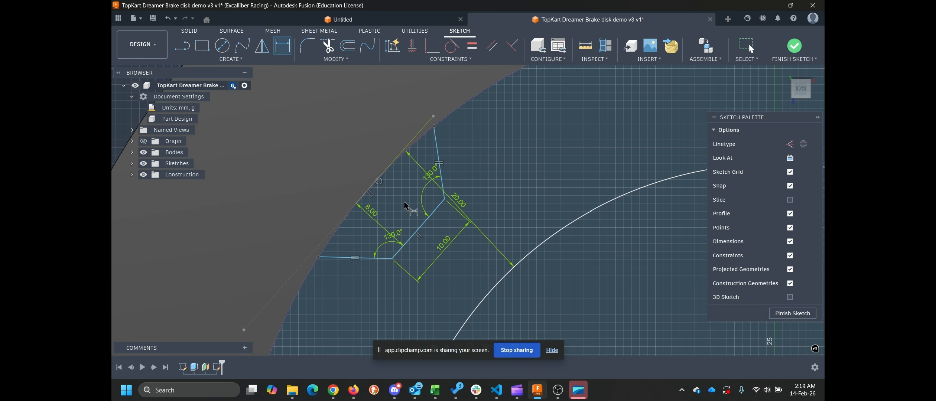
key(Escape)
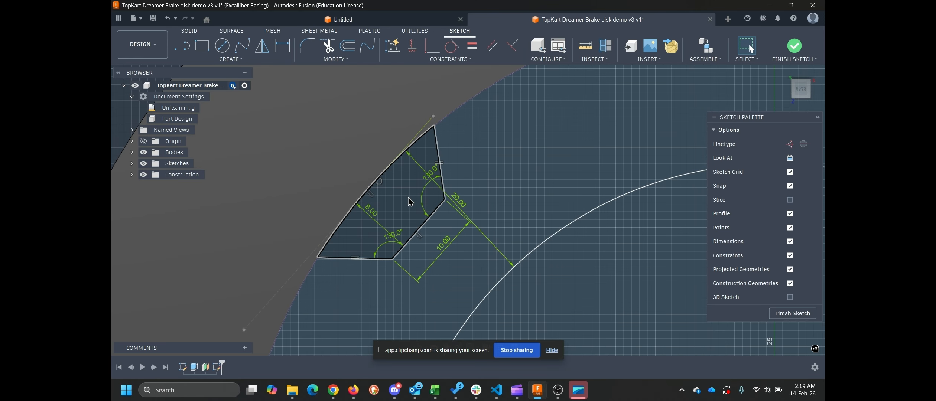
Step: Slide the tab outline along the ring's inner edge toward the upper part of the disk
mouse_move(441, 172)
mouse_down()
mouse_move(538, 127)
mouse_move(663, 108)
mouse_up()
scroll(556, 222, down, 5)
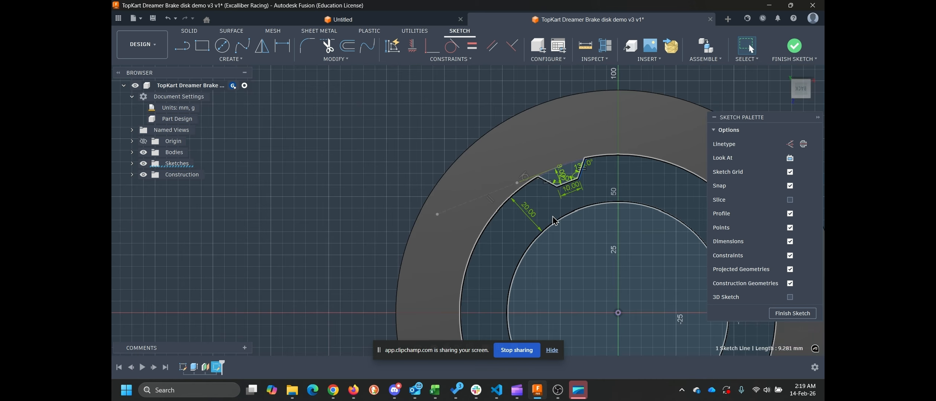
middle_drag(550, 214, 376, 159)
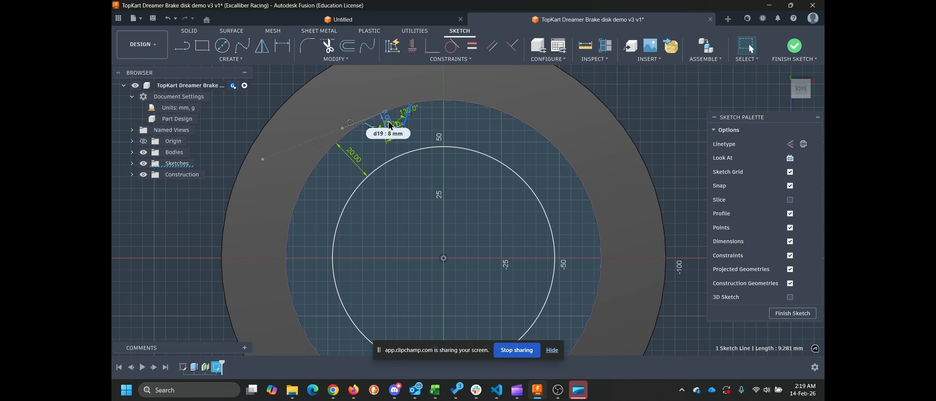
Step: Draw a vertical line from the disk's centre up to the ring's inner edge
click(181, 49)
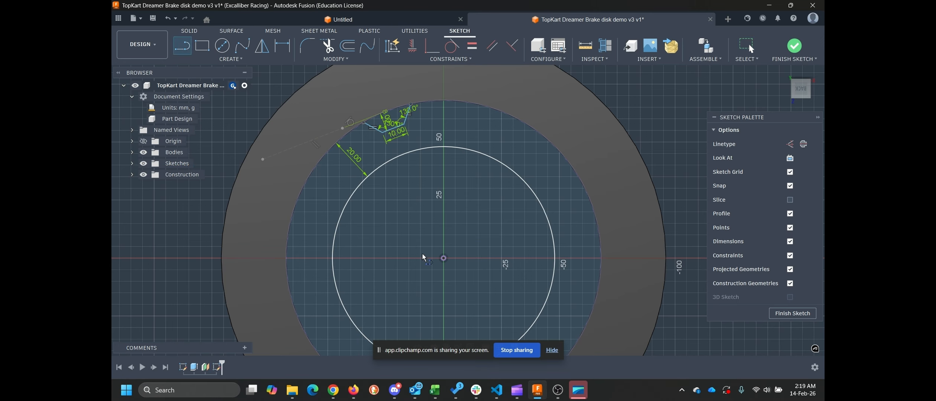
click(444, 259)
double_click(444, 100)
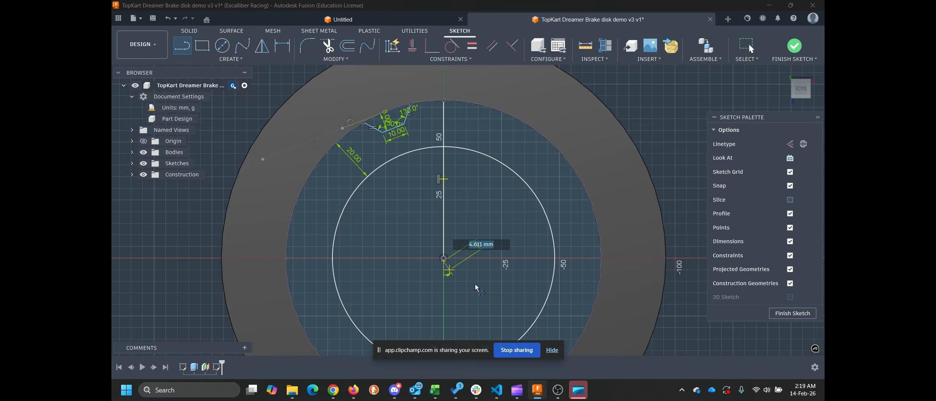
key(Escape)
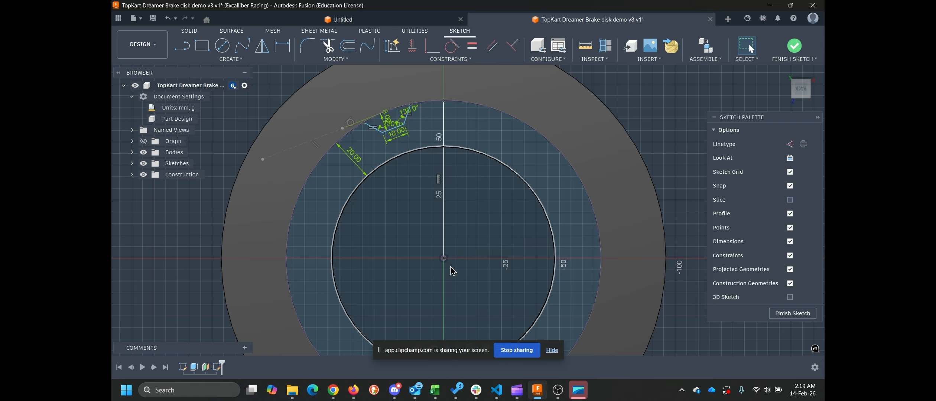
Step: Draw a 68 mm slanted line from the disk's centre to the ring's inner edge, just left of the tab outline
key(l)
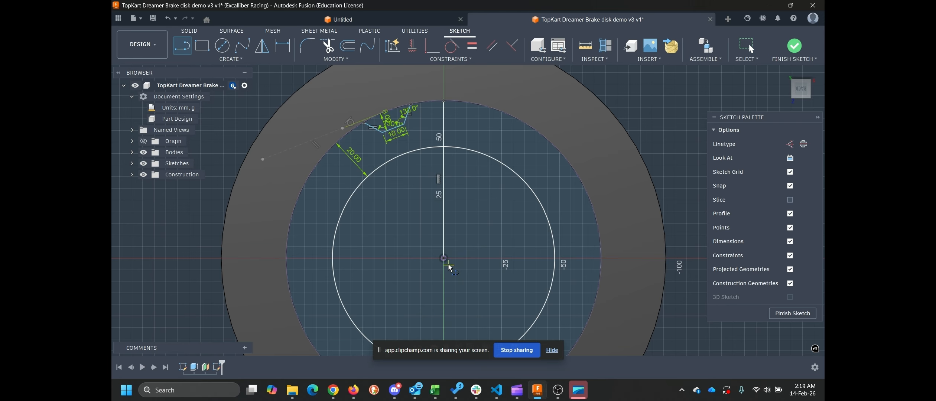
click(443, 258)
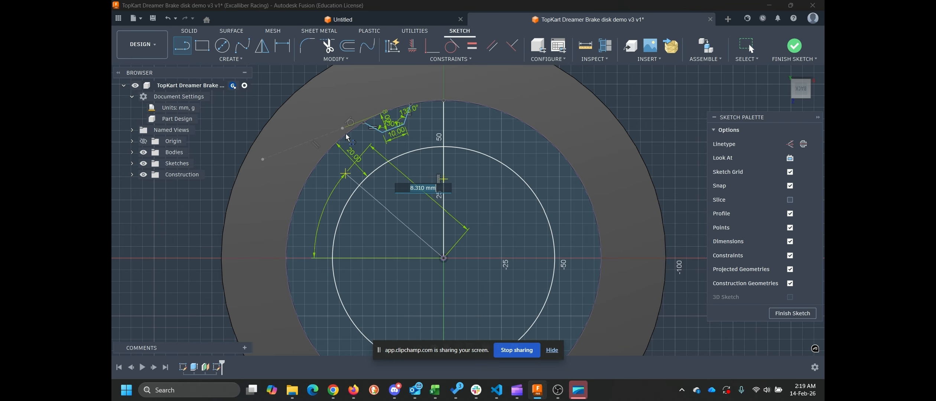
click(346, 135)
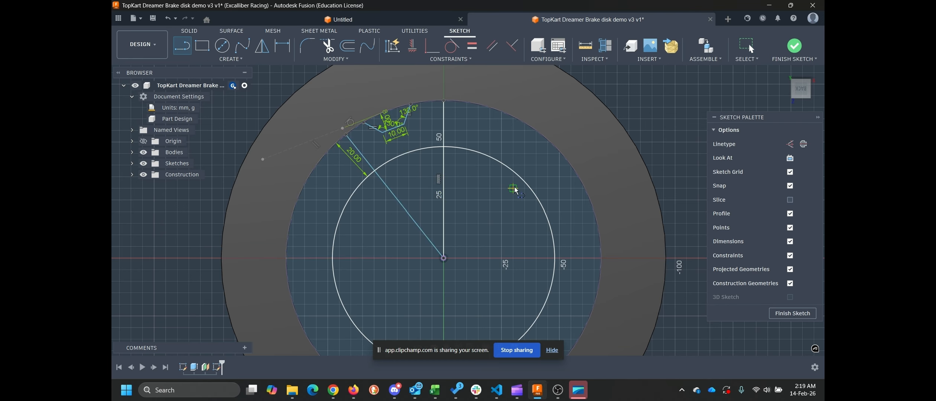
key(Escape)
Step: Convert the vertical line and the slanted line from the disk's centre to construction lines
click(444, 207)
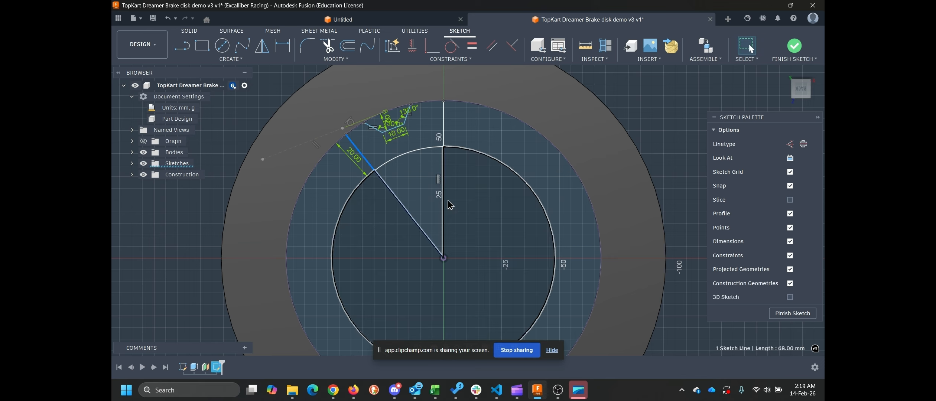
shift+click(444, 212)
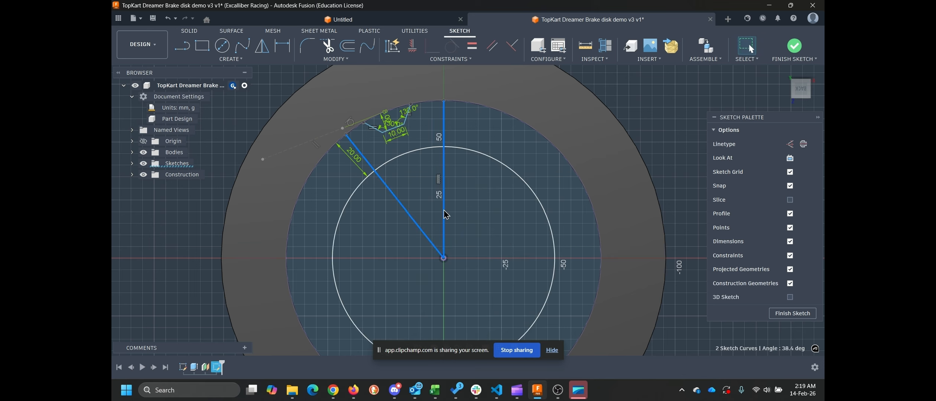
right_click(446, 214)
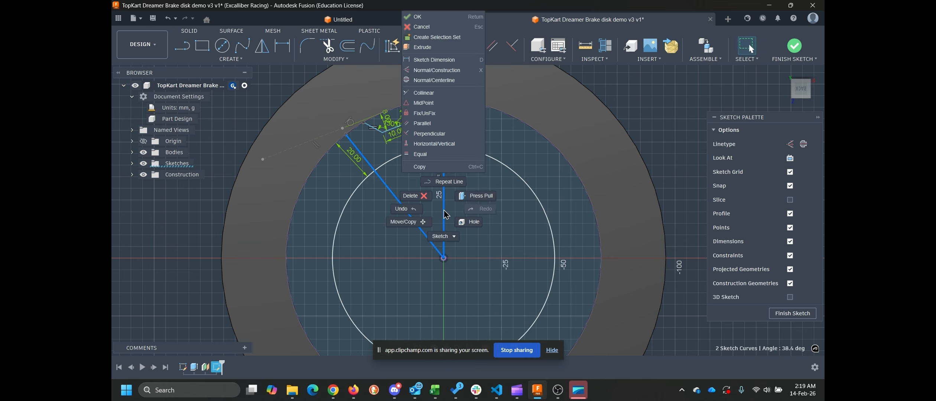
click(444, 71)
scroll(450, 149, up, 3)
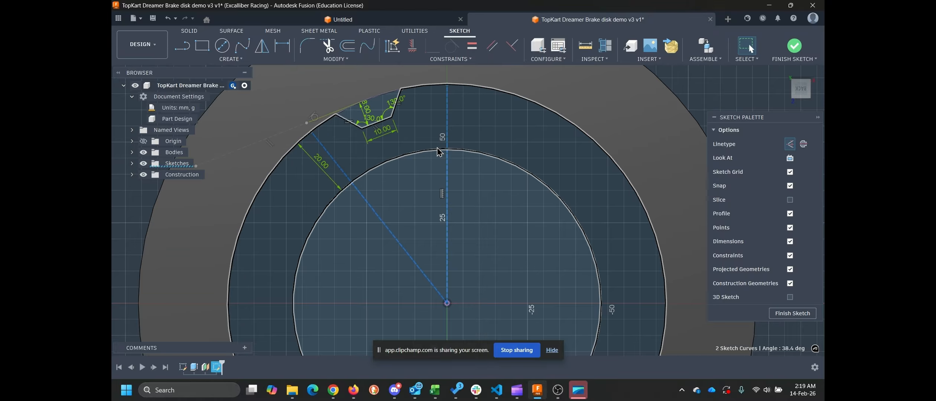
Step: Dimension the angle between the vertical and slanted construction lines as 36 degrees
click(451, 132)
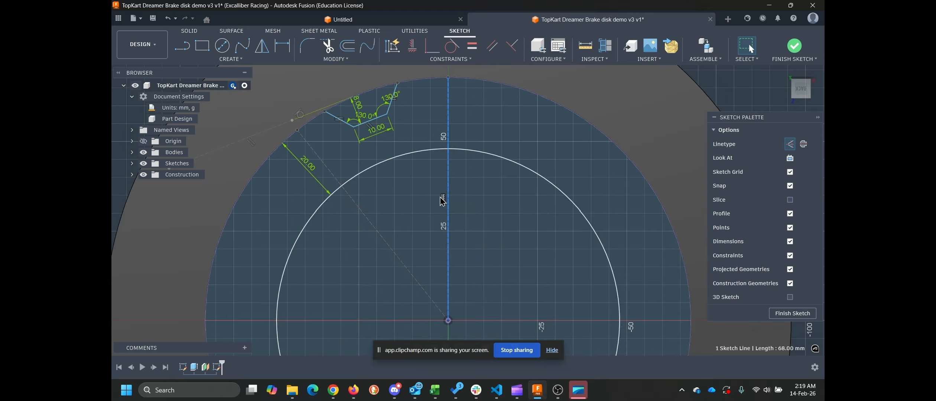
key(d)
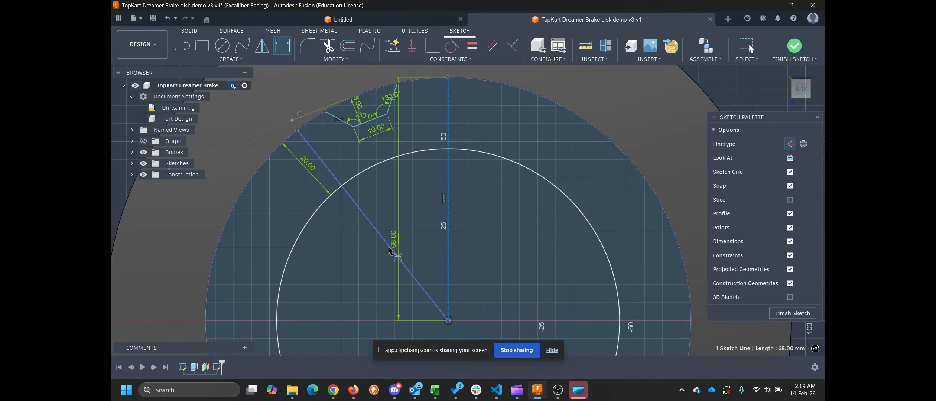
click(389, 249)
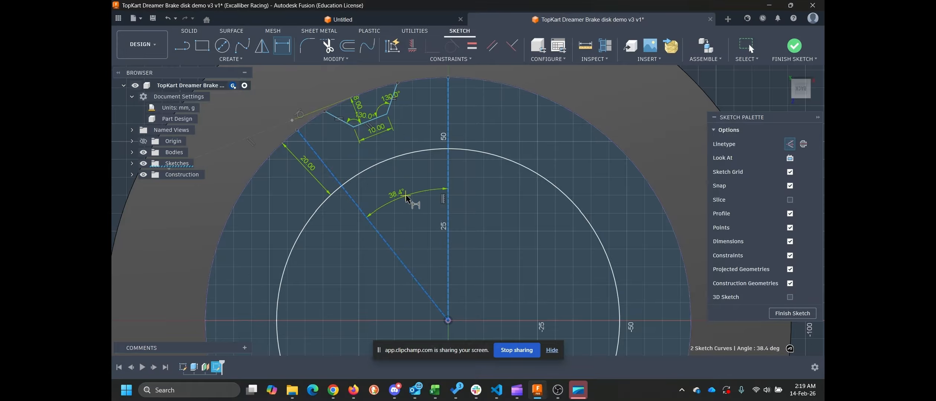
click(419, 203)
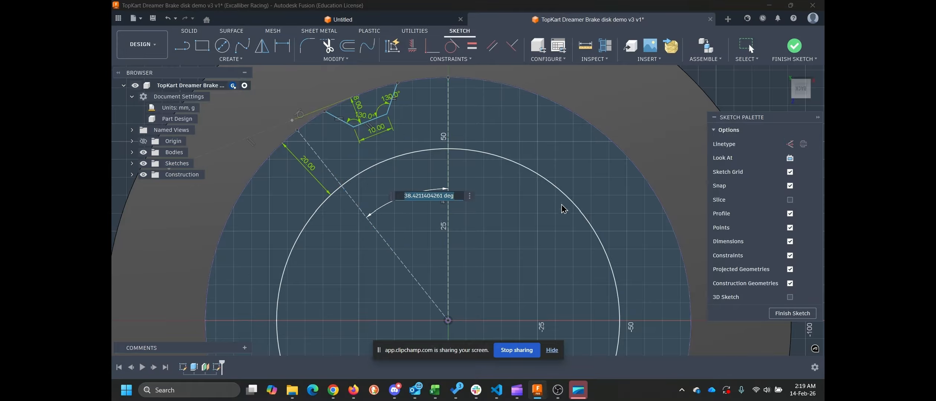
text(36)
key(Return)
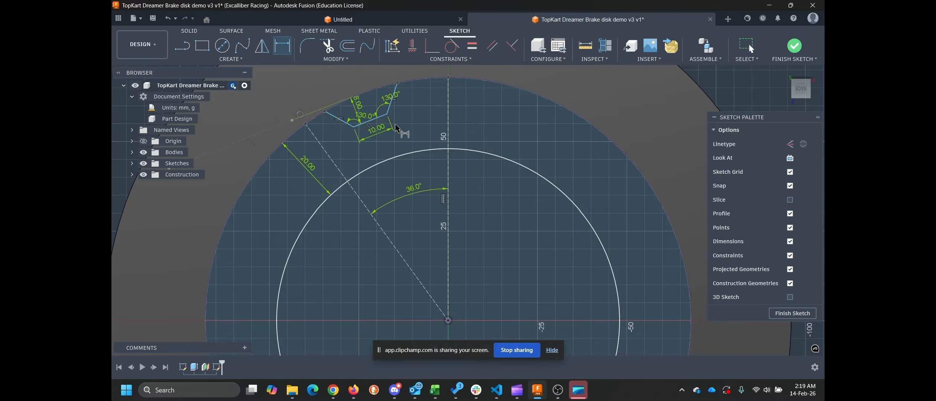
key(Escape)
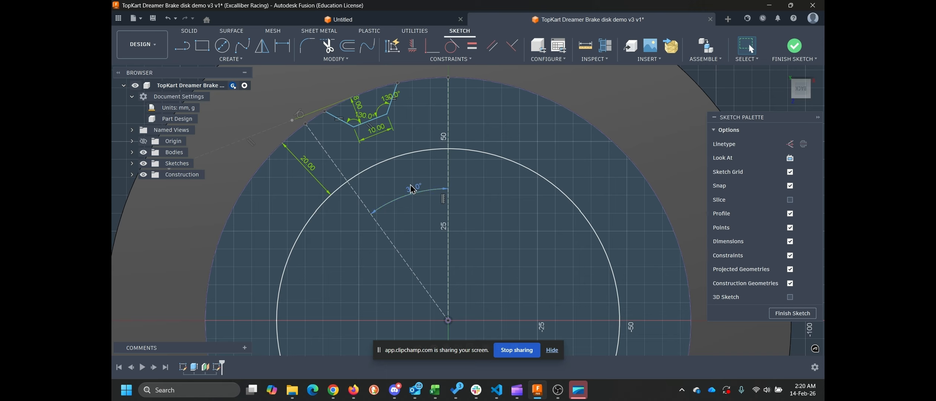
Step: Try to apply a Symmetry constraint using the tab outline's segments and the slanted construction line
click(464, 61)
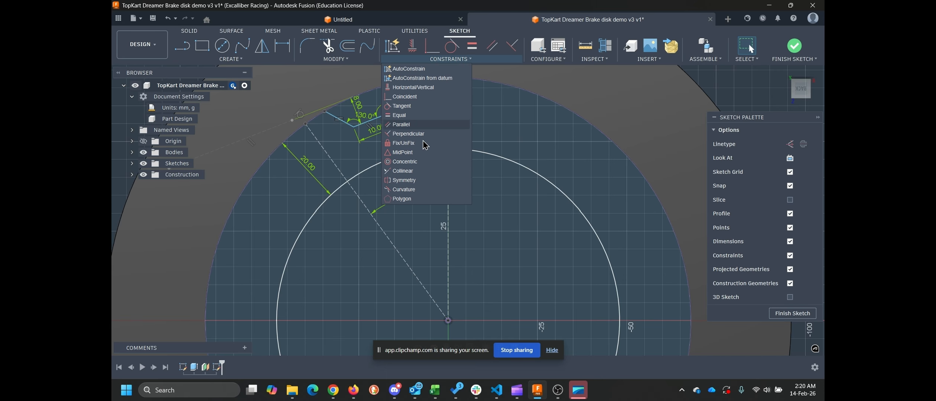
click(415, 182)
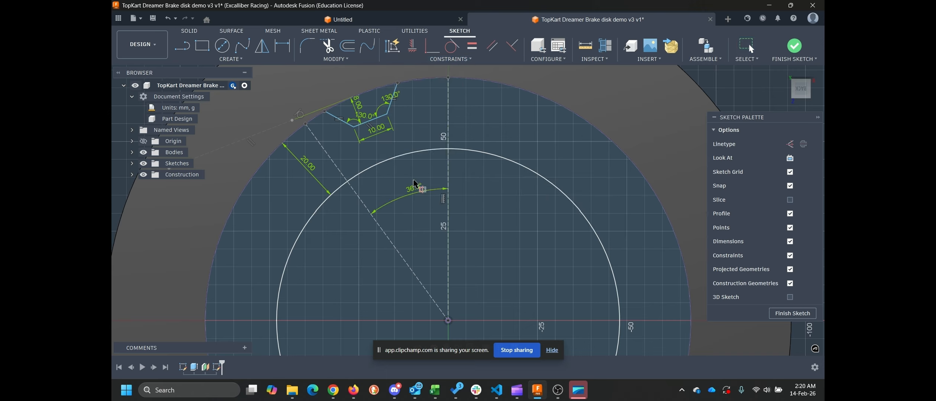
click(343, 125)
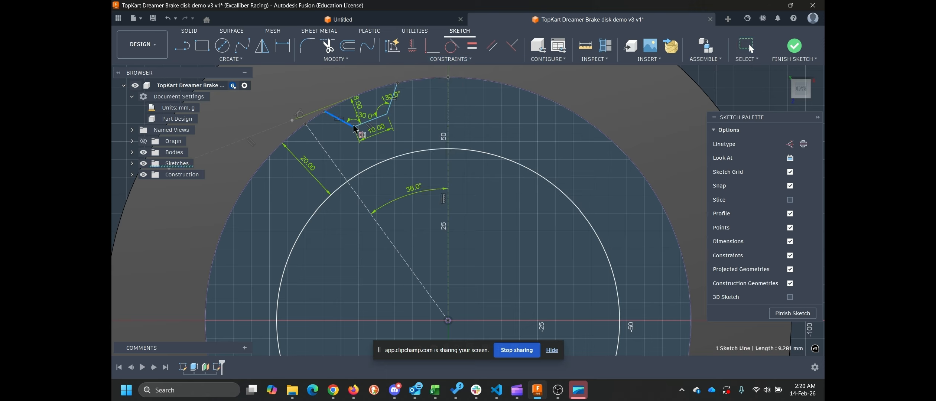
click(369, 126)
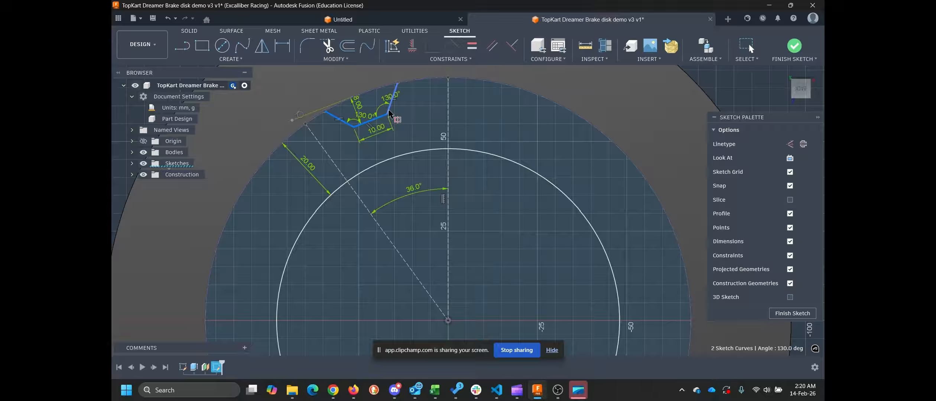
click(389, 113)
click(329, 158)
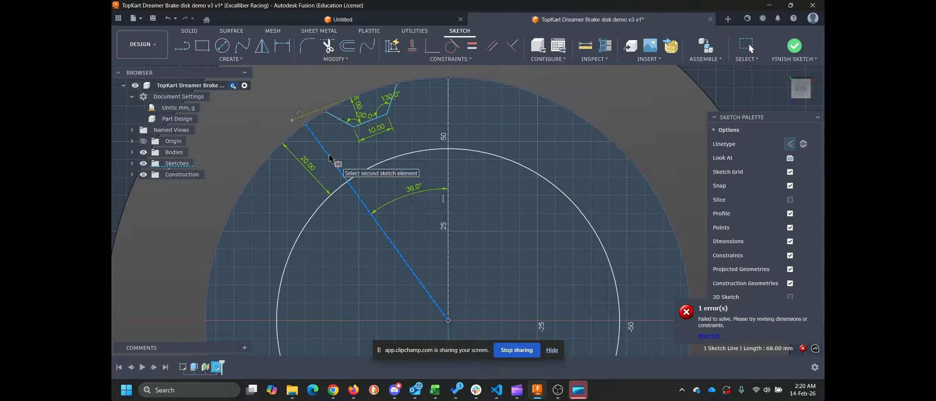
click(328, 159)
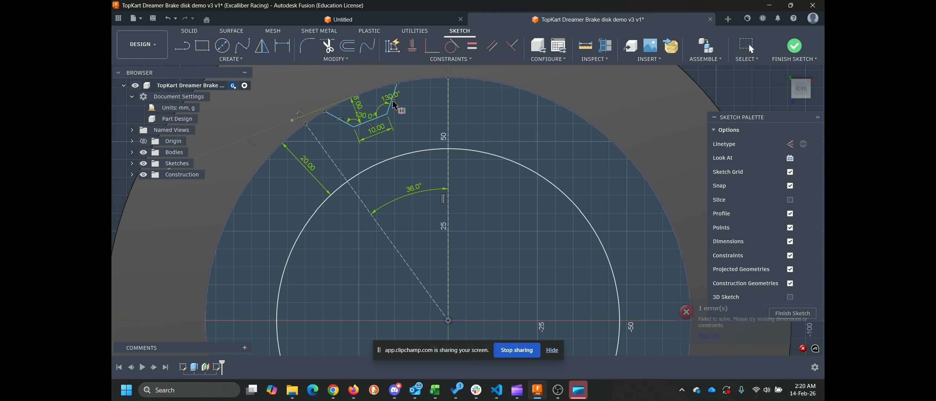
scroll(345, 115, up, 3)
scroll(366, 113, down, 4)
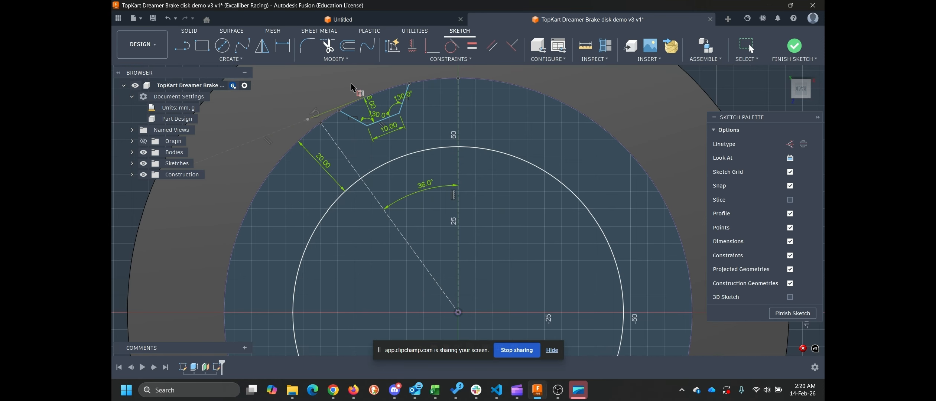
scroll(364, 119, up, 3)
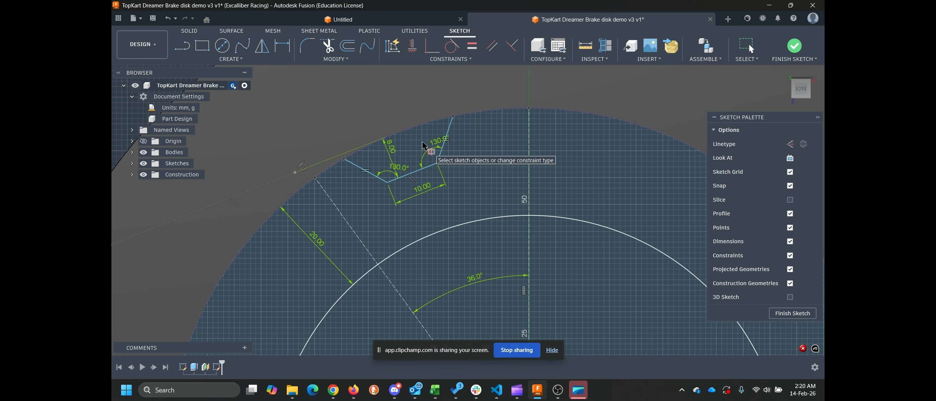
Step: Copy the tab outline's three segments to the other side of the slanted construction line, offset 17.058 mm in X and -19.485 mm in Y
click(368, 174)
shift+click(409, 174)
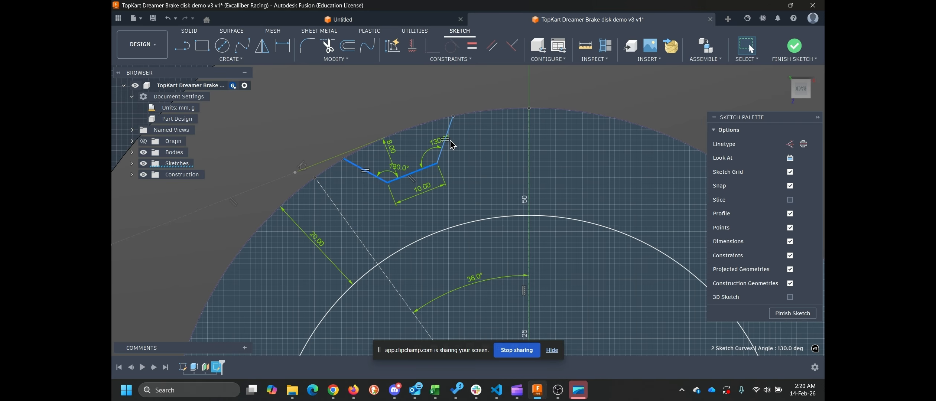
shift+click(448, 138)
key(m)
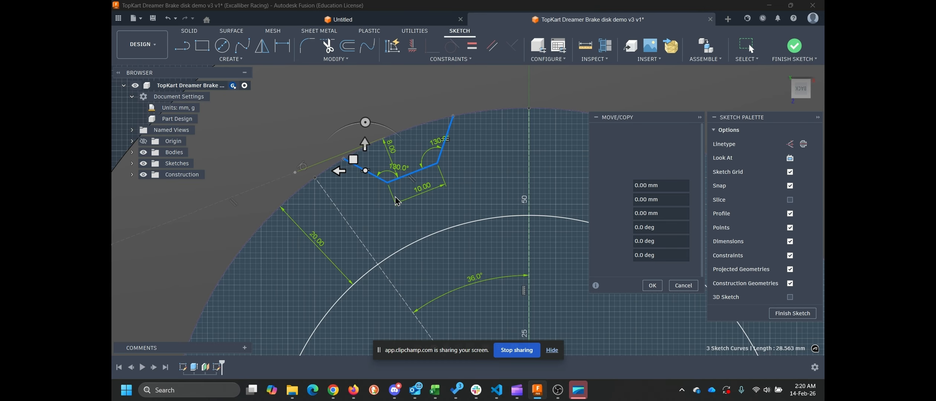
drag(366, 171, 276, 276)
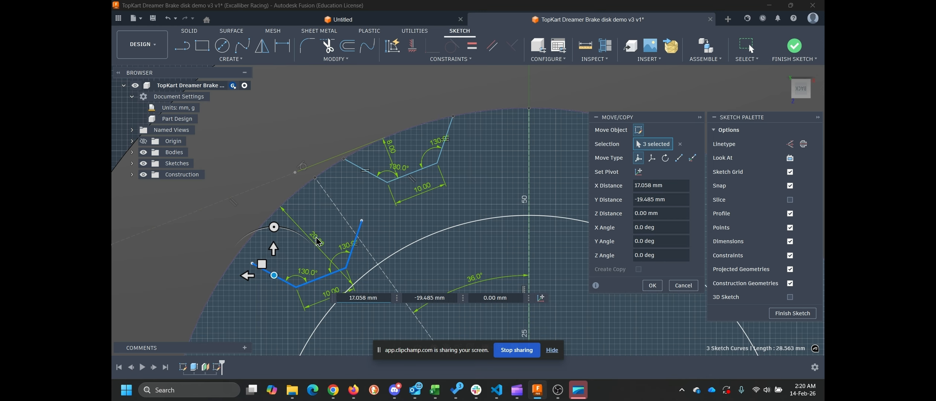
key(Return)
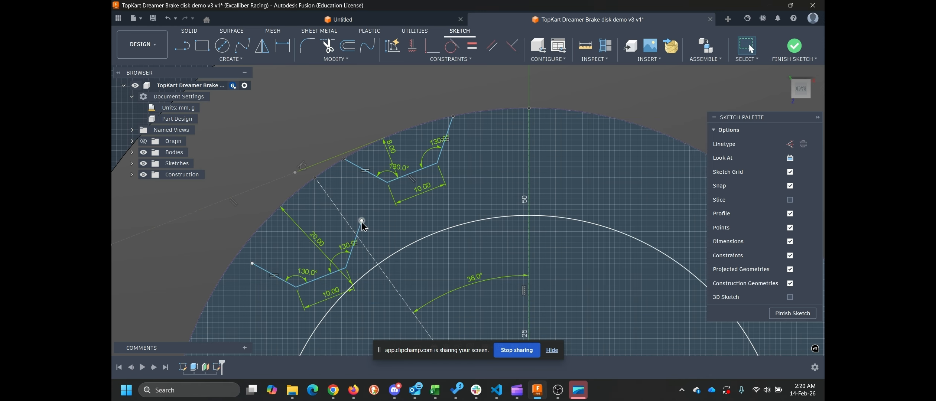
Step: Attach both open ends of the copied tab outline to the ring's inner edge
drag(363, 222, 303, 189)
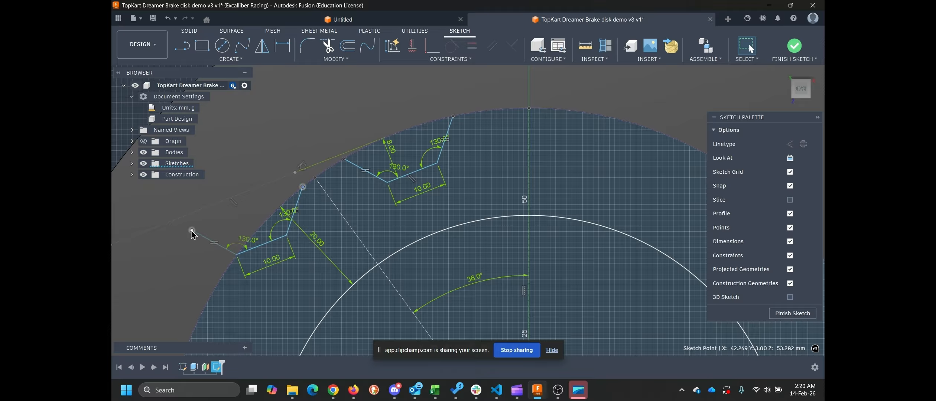
mouse_move(192, 230)
mouse_down()
mouse_move(234, 286)
mouse_move(197, 236)
mouse_up()
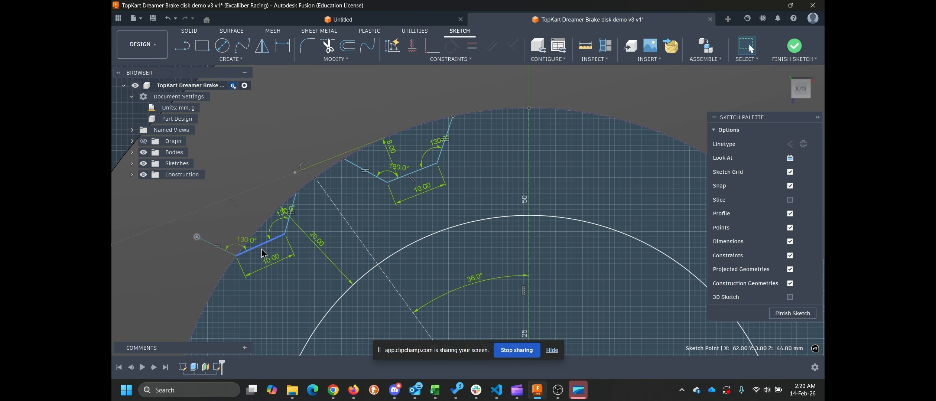
scroll(263, 253, up, 3)
drag(258, 254, 309, 270)
scroll(211, 244, up, 1)
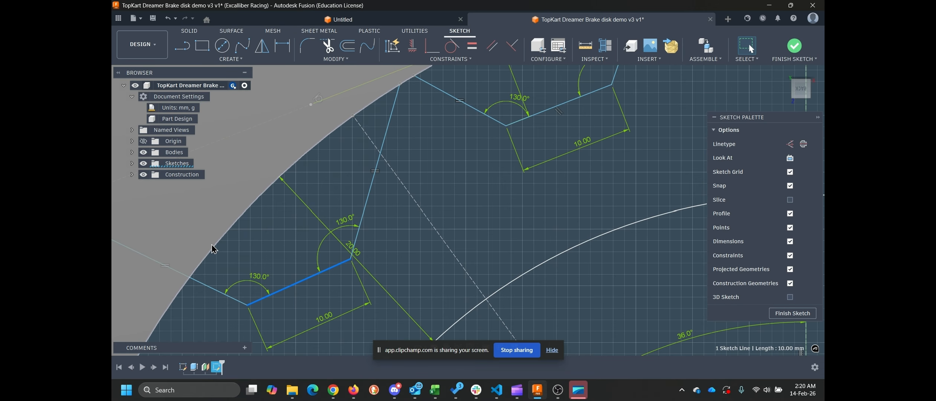
scroll(237, 252, up, 1)
middle_drag(238, 252, 302, 248)
scroll(303, 248, down, 1)
scroll(168, 231, down, 3)
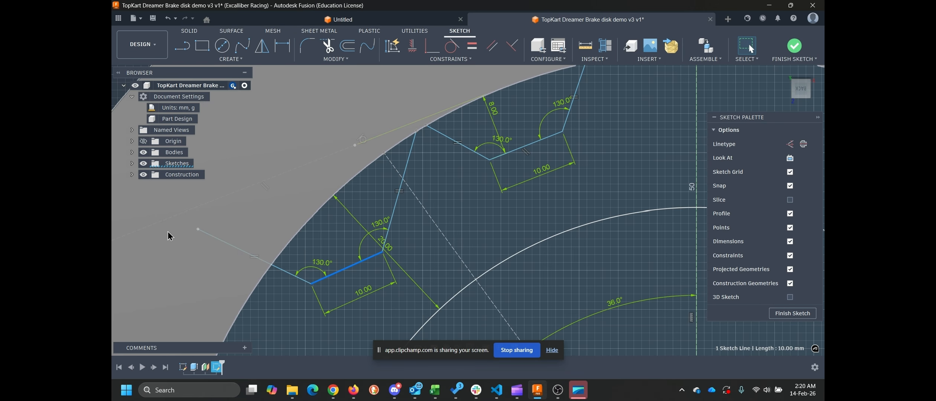
scroll(201, 234, up, 3)
drag(199, 229, 257, 286)
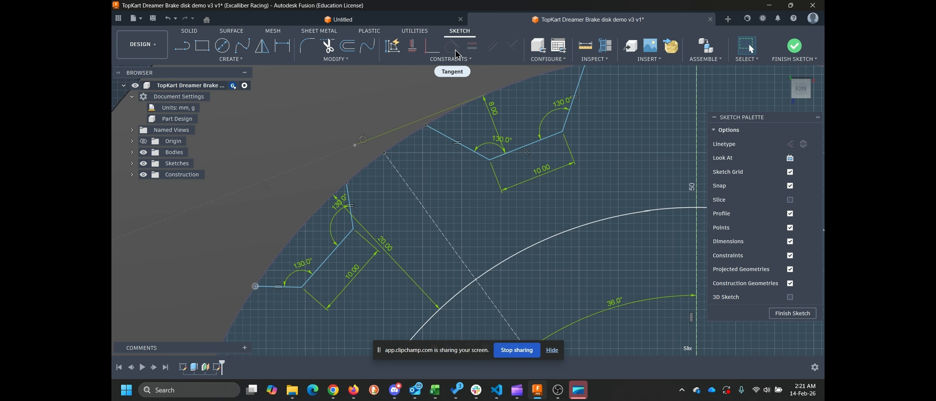
Step: Make the copied tab's upper side segment equal in length to the original tab's facing side segment
click(472, 46)
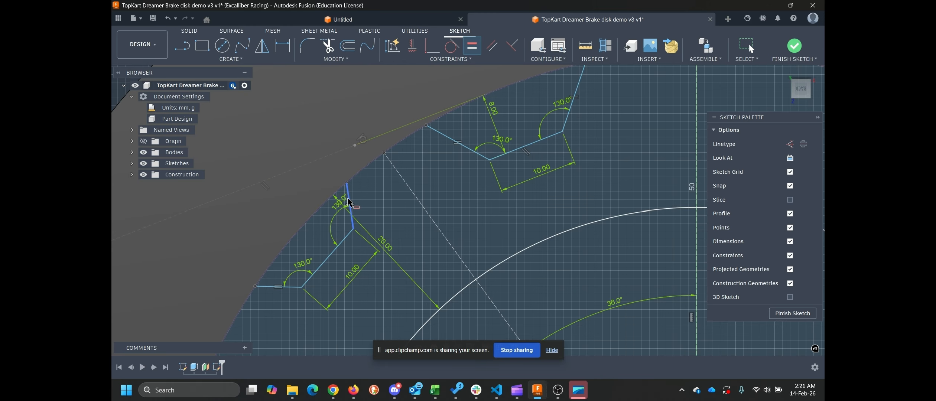
click(358, 198)
click(459, 145)
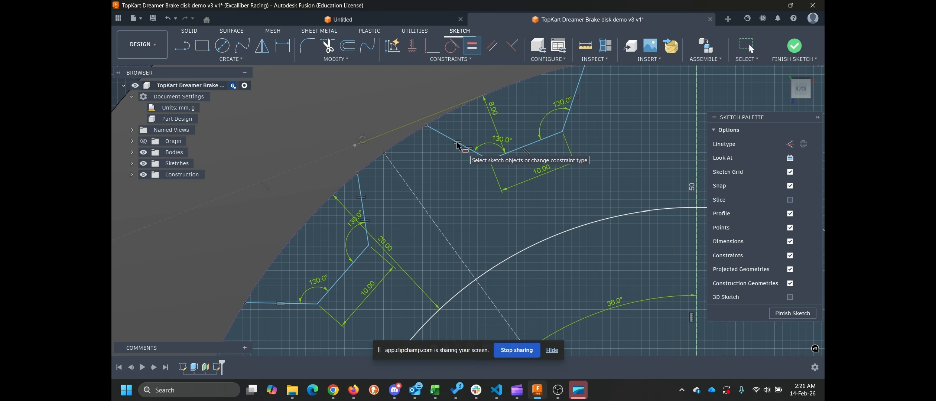
key(Escape)
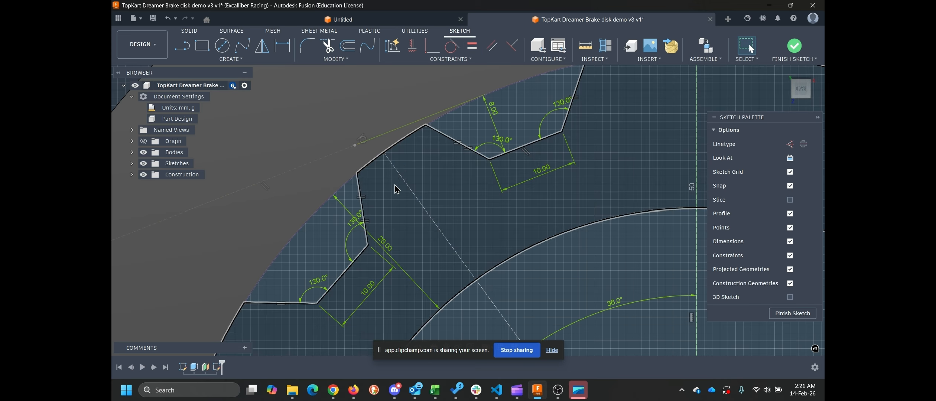
Step: Constrain the two tabs' facing side segments as symmetric about the slanted construction line
click(454, 60)
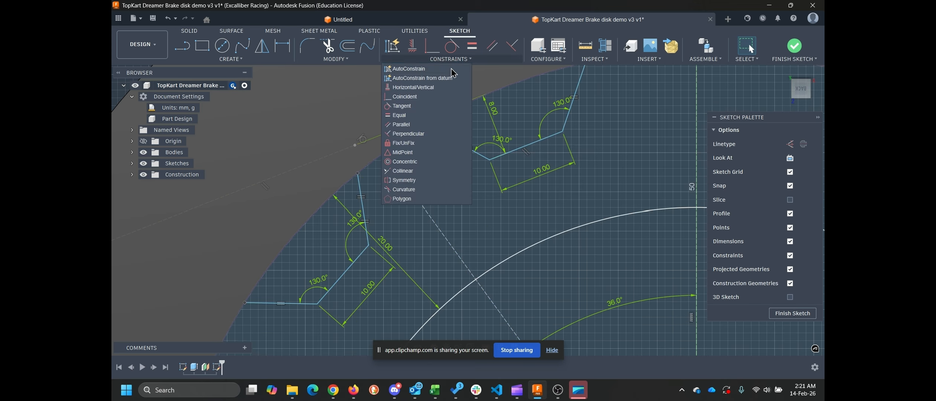
click(405, 162)
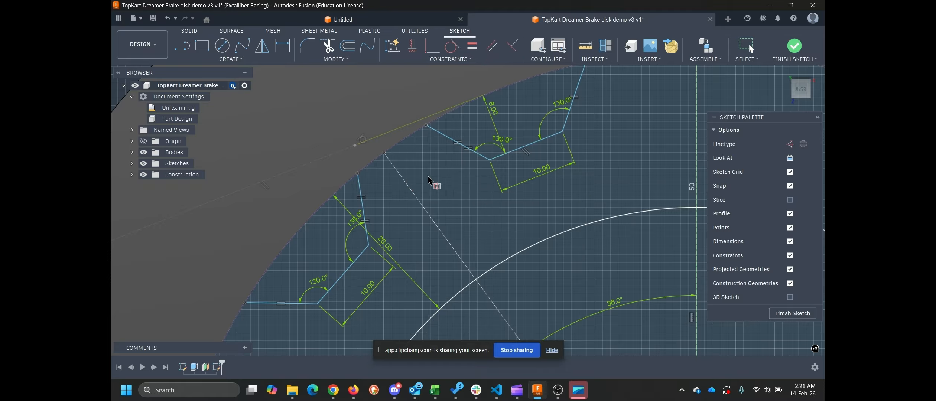
click(447, 141)
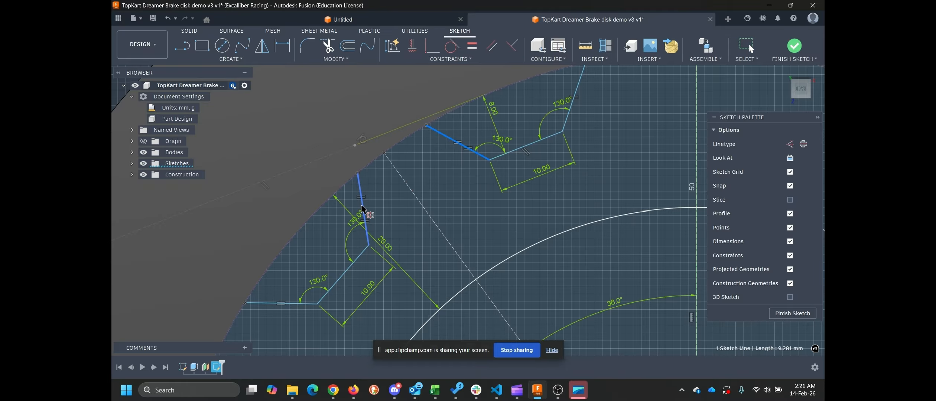
click(364, 214)
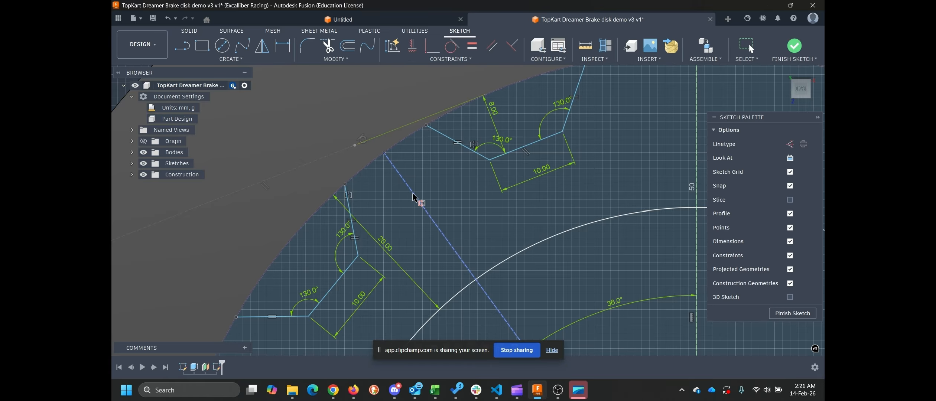
scroll(421, 194, down, 10)
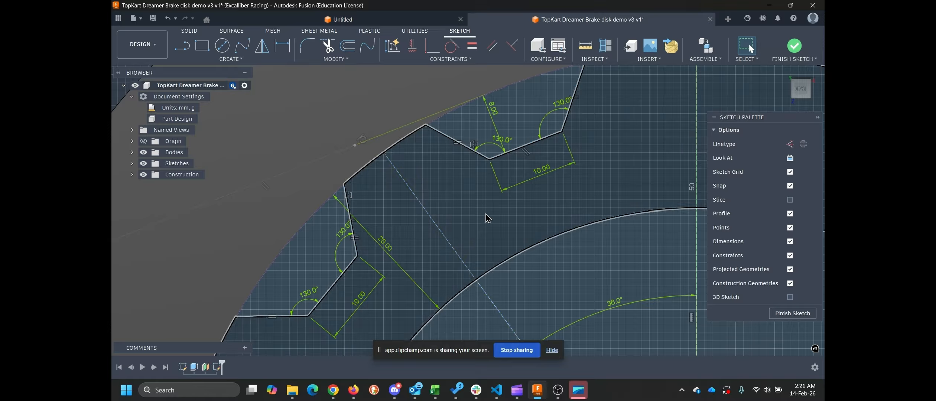
Step: Sketch a circle about 13 mm in diameter, centred where the vertical construction line meets the inner circle
scroll(460, 175, up, 5)
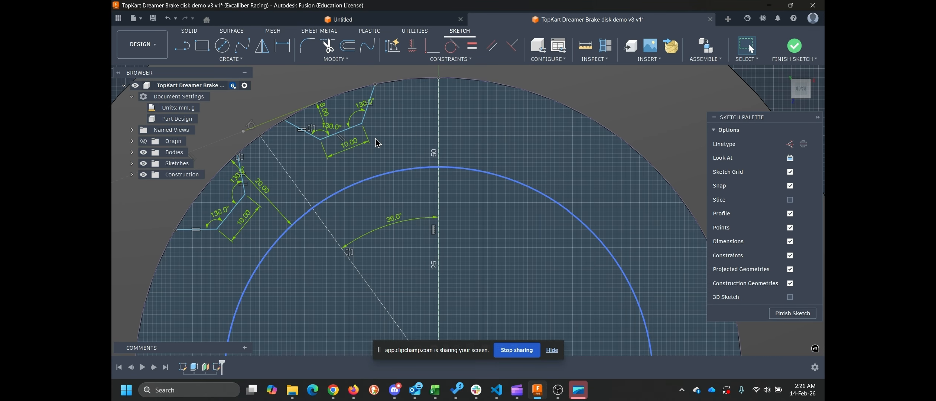
key(c)
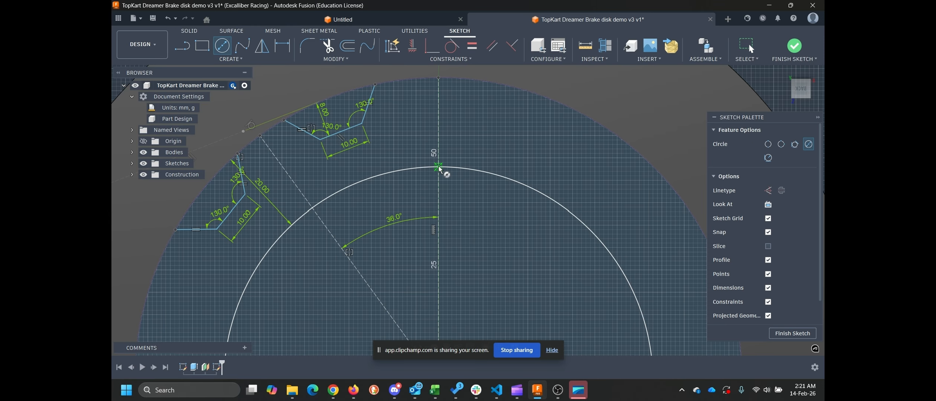
click(439, 168)
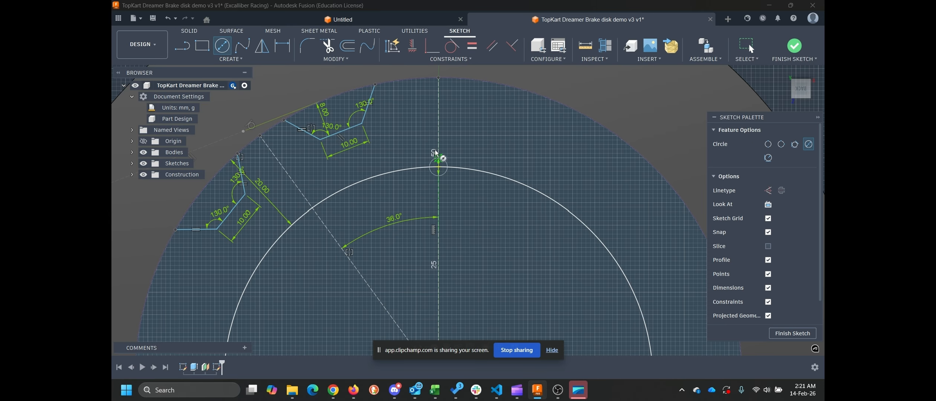
click(459, 147)
key(Escape)
Step: Dimension the new small circle's diameter as 16 mm
key(d)
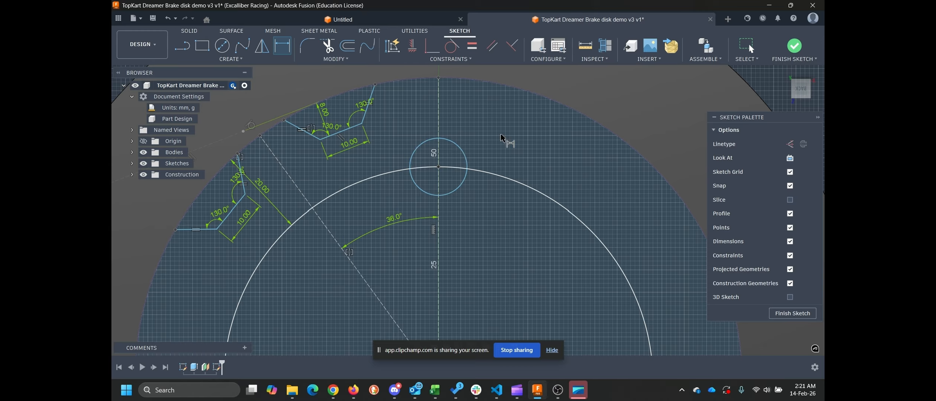
click(459, 150)
click(487, 135)
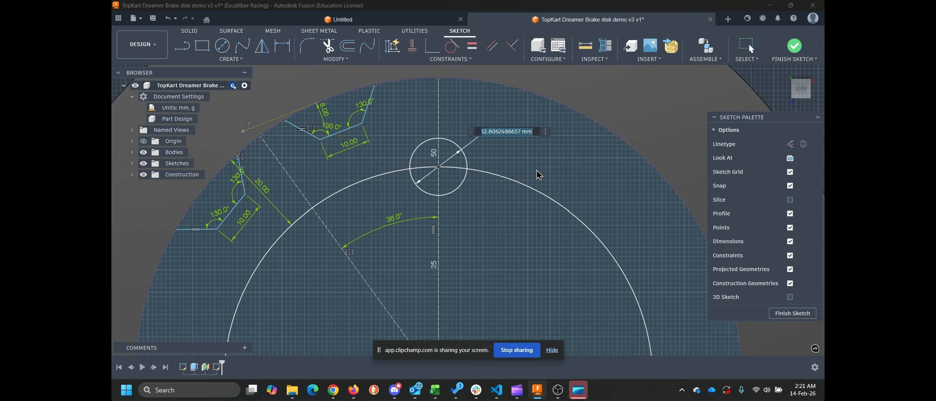
text(16)
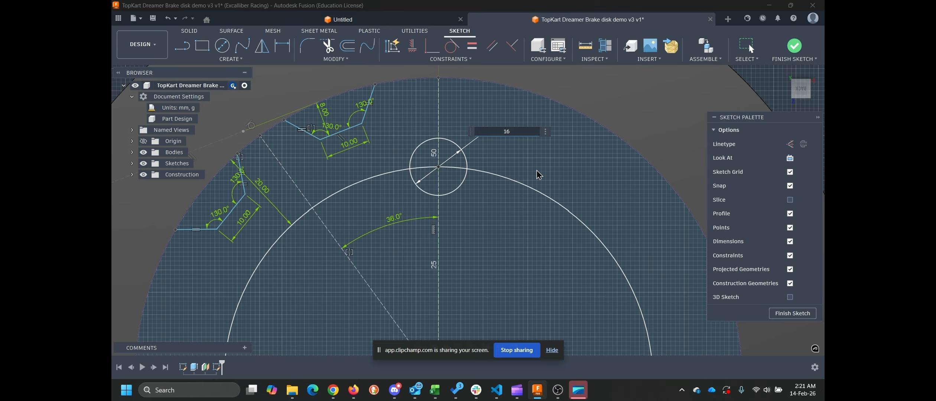
key(Return)
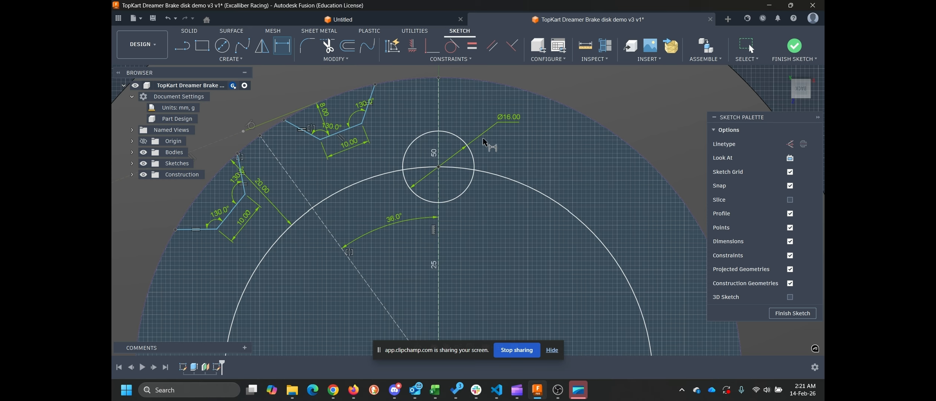
key(Escape)
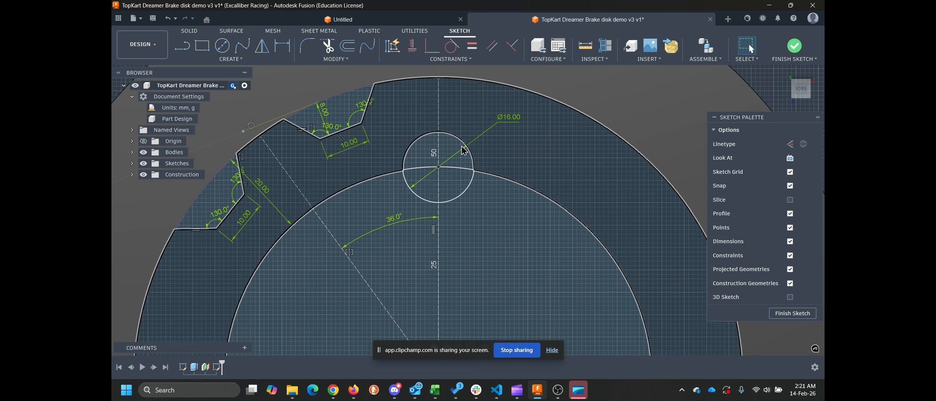
Step: Create a full circular pattern of the 16 mm circle and all six tab outline segments around the origin, with a quantity of 5
scroll(483, 197, down, 4)
scroll(526, 194, down, 2)
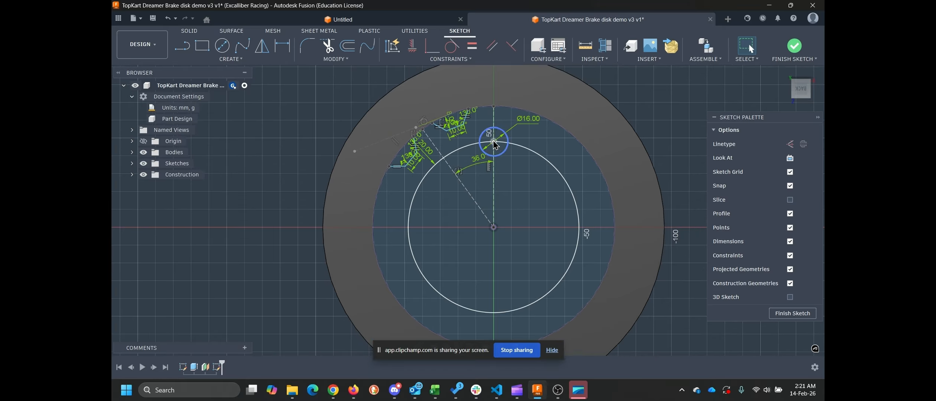
click(231, 60)
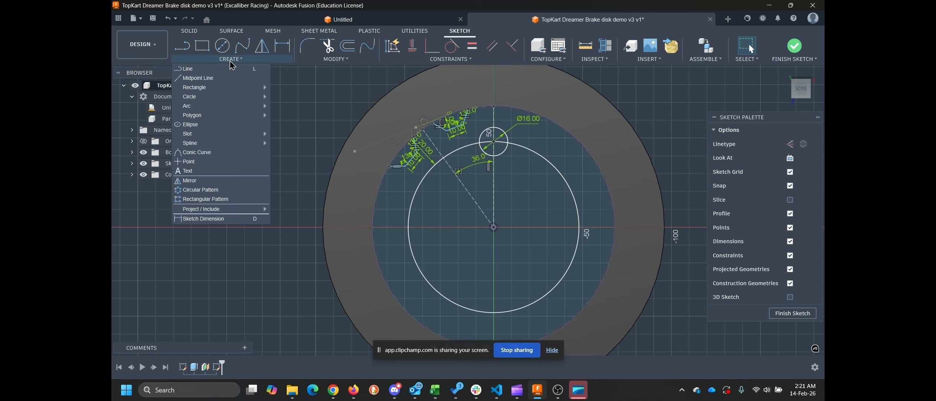
click(227, 190)
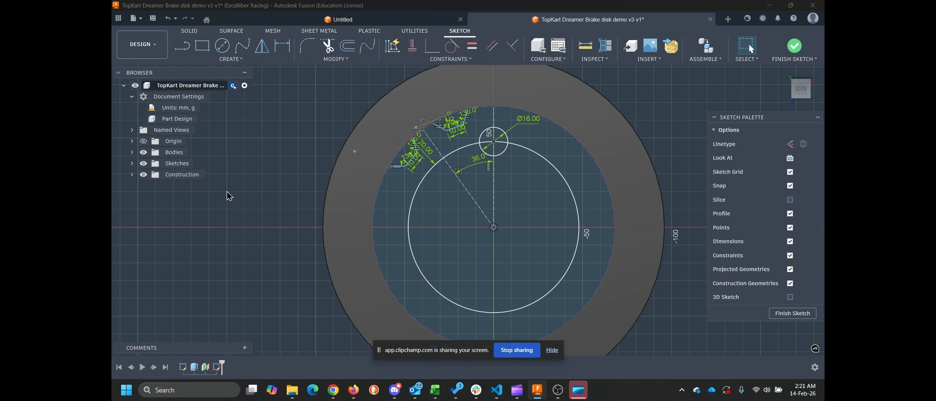
click(509, 144)
scroll(427, 123, up, 5)
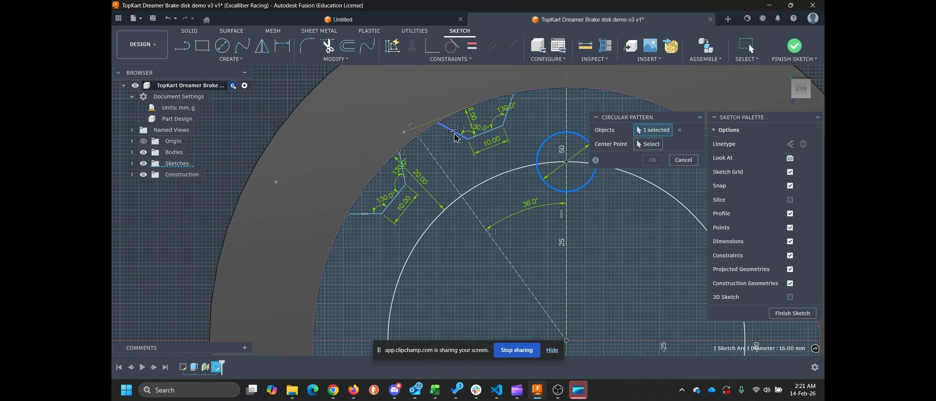
click(490, 138)
click(500, 127)
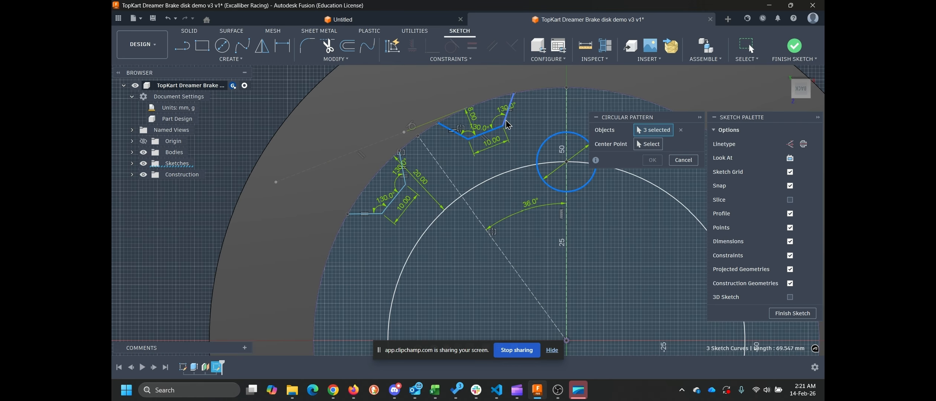
click(509, 125)
click(404, 174)
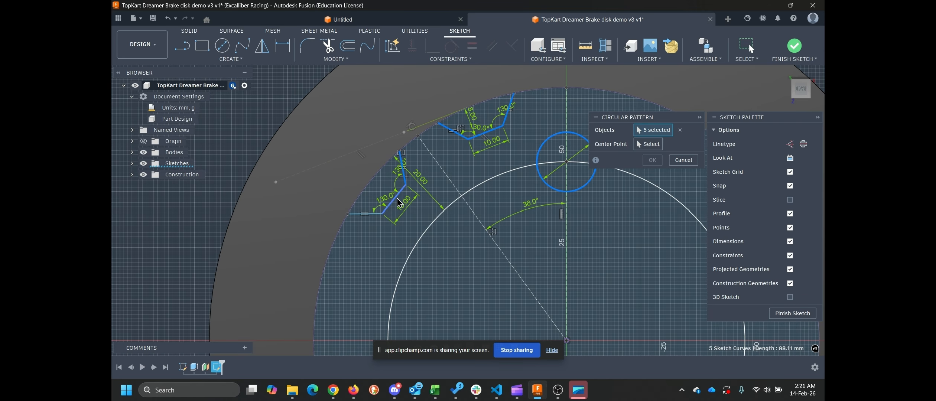
click(392, 203)
click(369, 214)
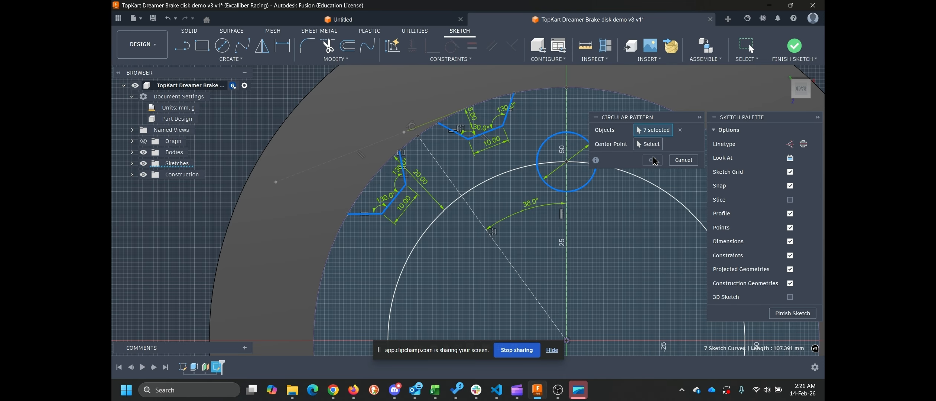
click(651, 148)
scroll(510, 232, down, 4)
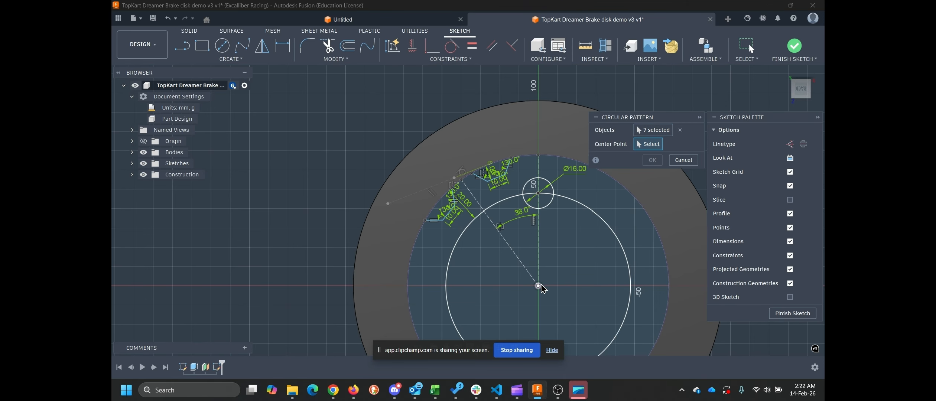
click(542, 286)
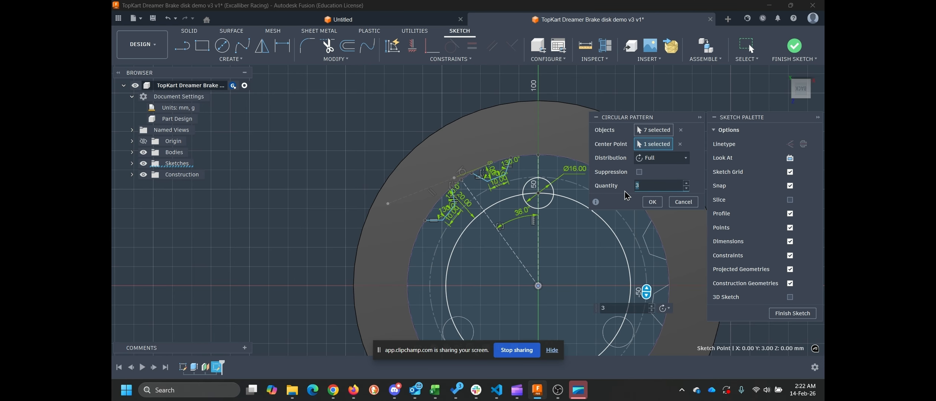
key(Return)
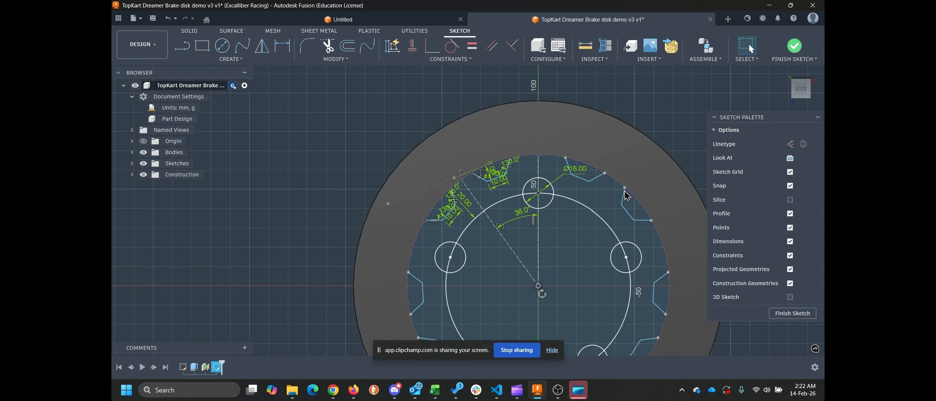
Step: Finish the sketch containing the patterned tabs and circles
scroll(372, 203, down, 3)
middle_drag(478, 245, 478, 161)
scroll(470, 127, down, 1)
scroll(472, 132, up, 2)
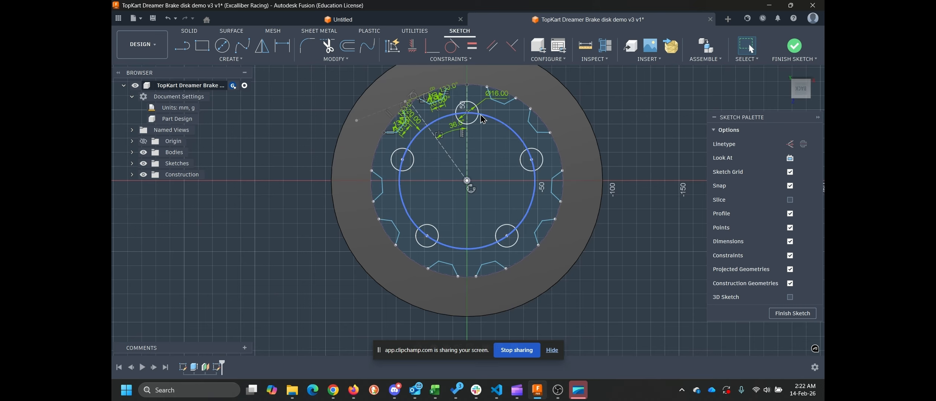
click(779, 317)
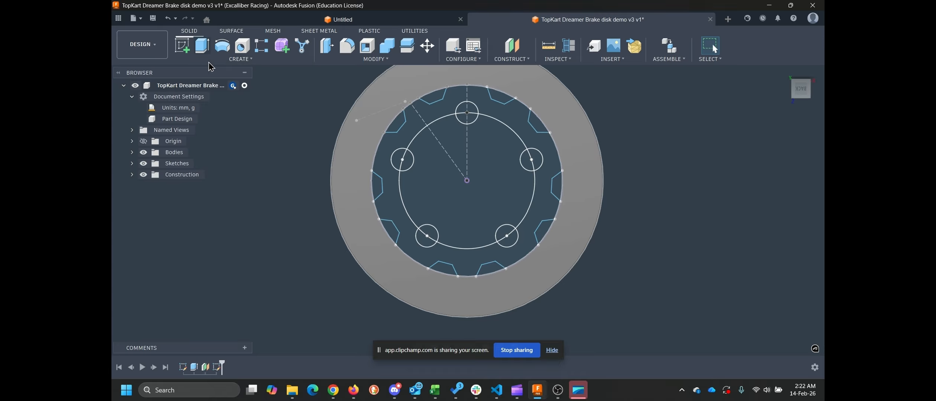
click(202, 46)
click(396, 218)
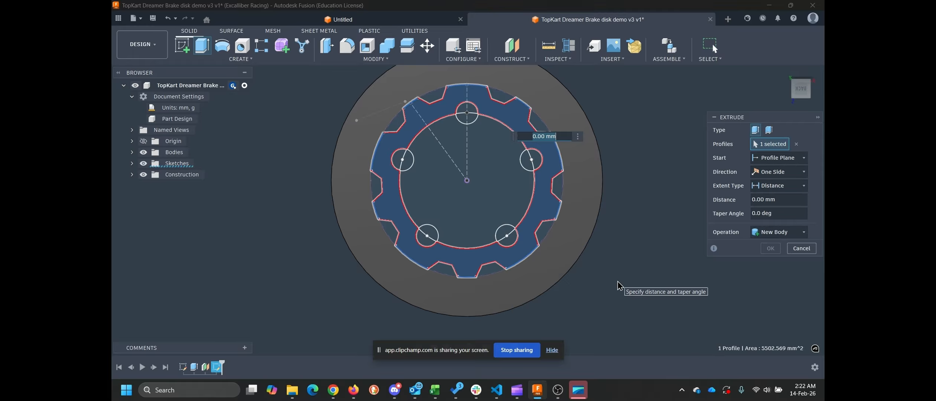
shift+middle_drag(619, 286, 612, 221)
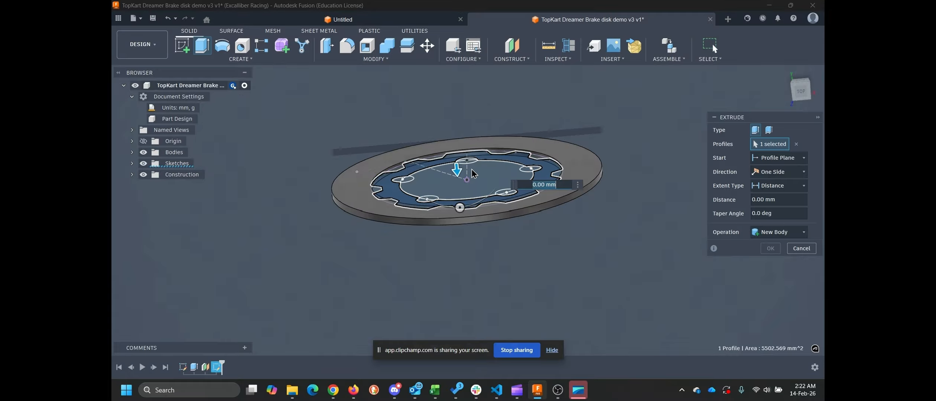
scroll(473, 174, up, 5)
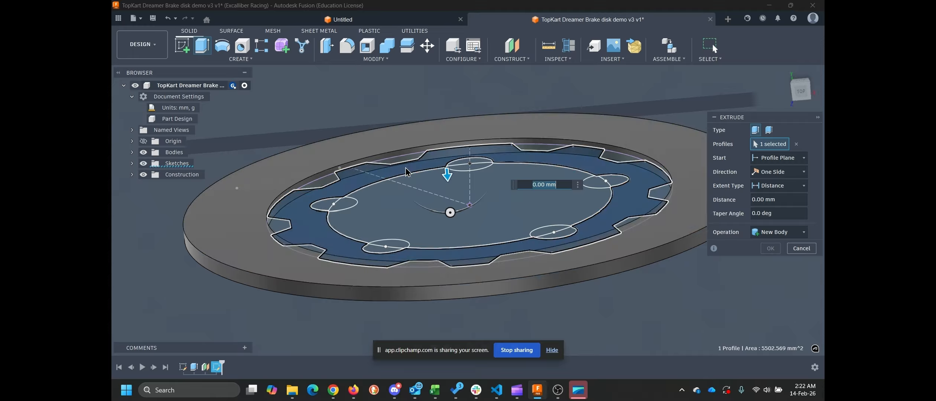
click(801, 248)
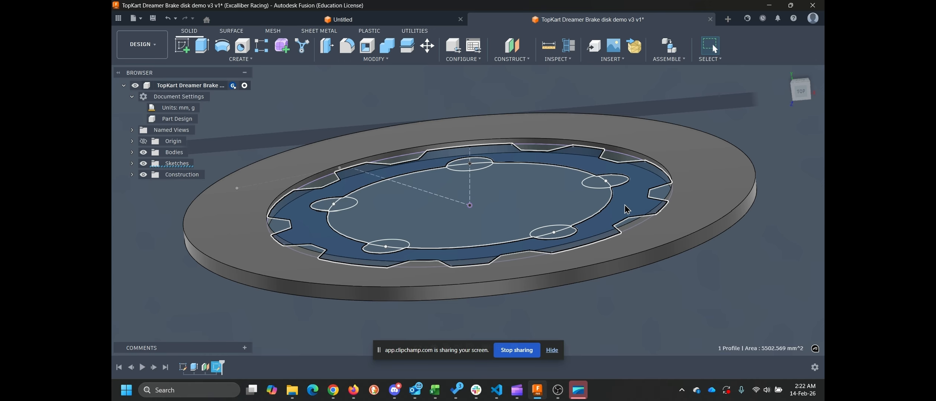
Step: Check the minimum distance between the toothed inner sketch profile and the outer ring's flat face
click(625, 205)
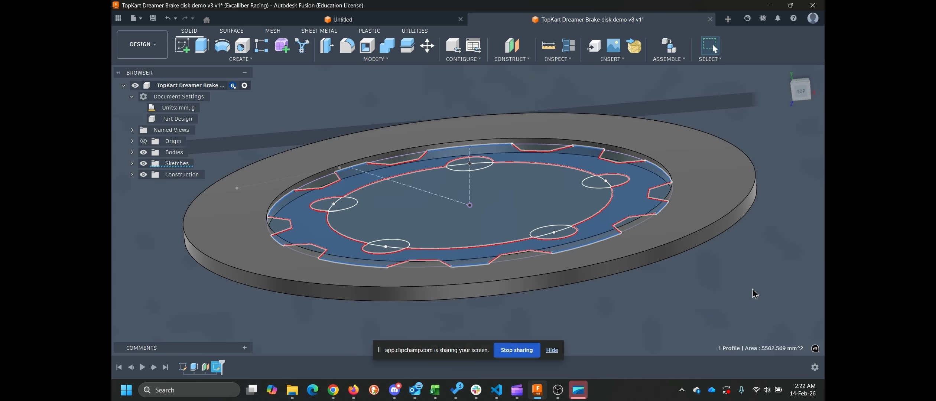
ctrl+click(714, 189)
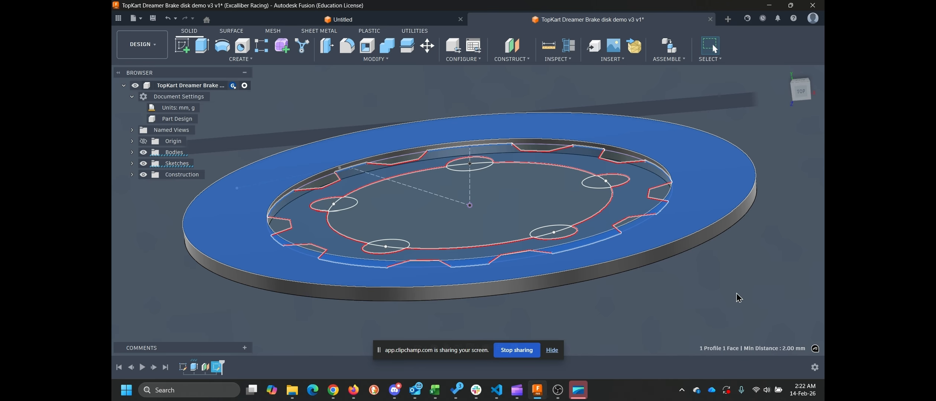
click(725, 281)
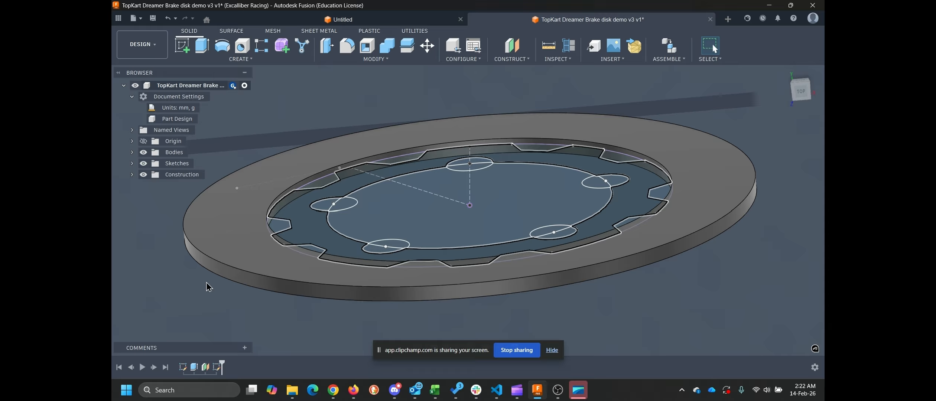
Step: Extrude the toothed inner ring profile by the parametric distance -Half_thick+offset
key(e)
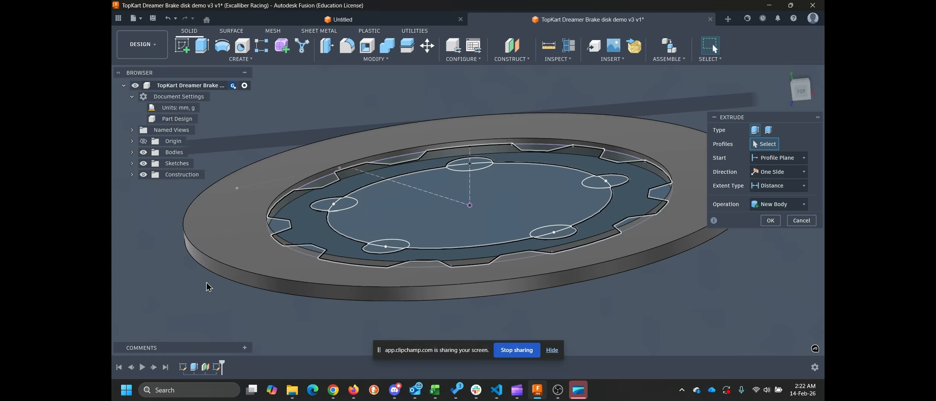
click(313, 236)
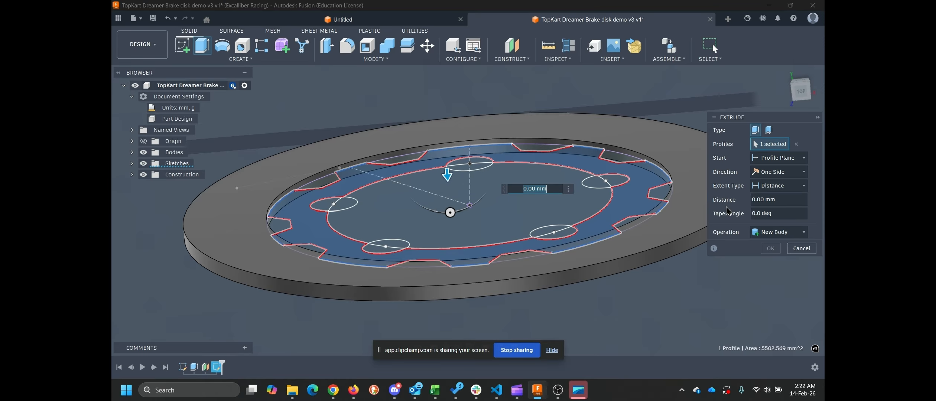
key(BackSpace)
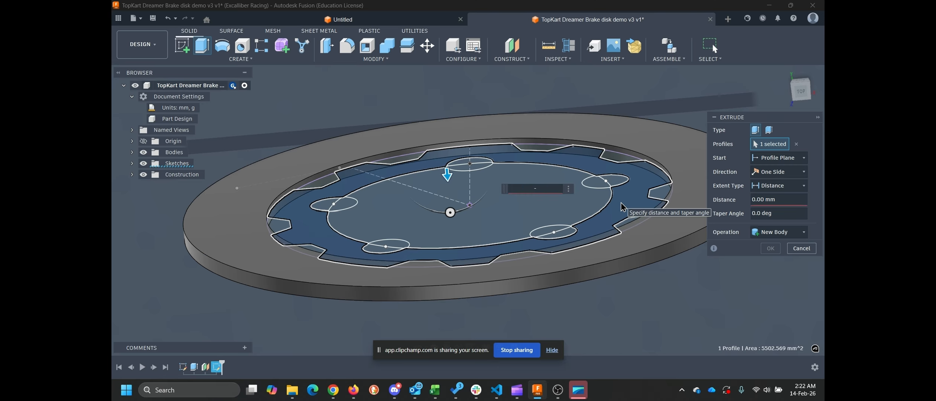
text(-thi)
key(Down)
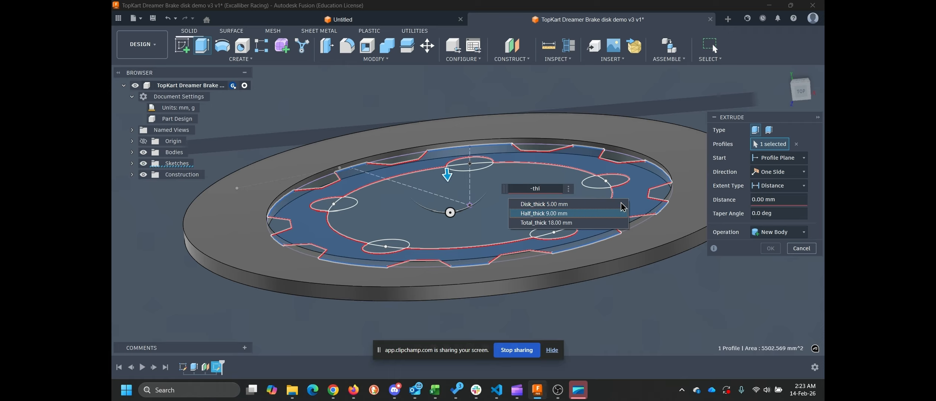
key(Return)
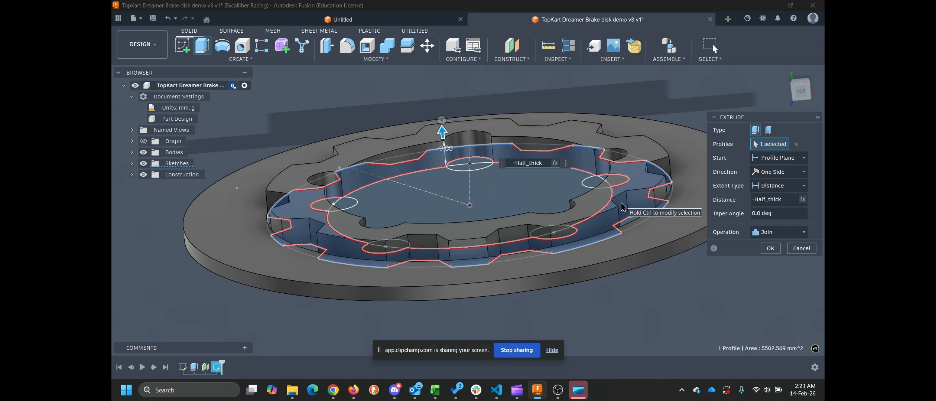
text(+)
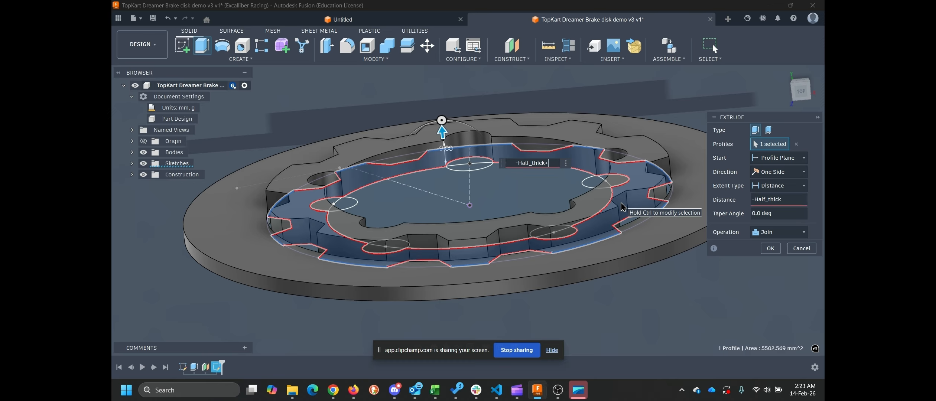
text(offset)
key(Return)
click(773, 252)
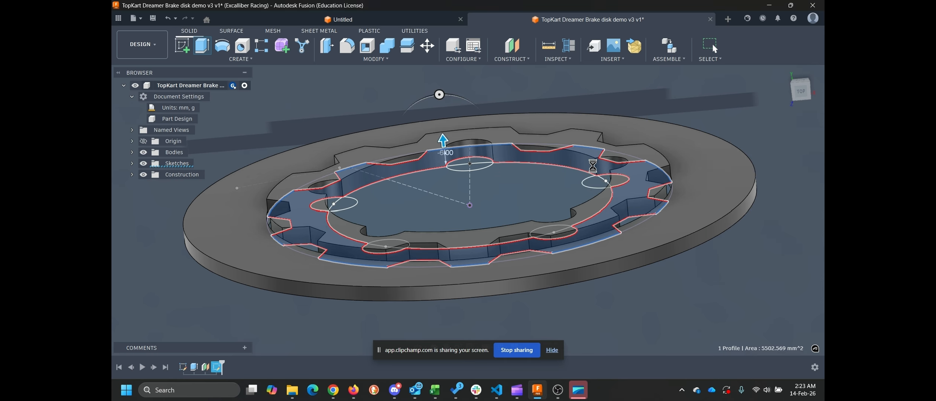
shift+middle_drag(554, 136, 510, 194)
scroll(557, 160, down, 4)
scroll(519, 161, down, 1)
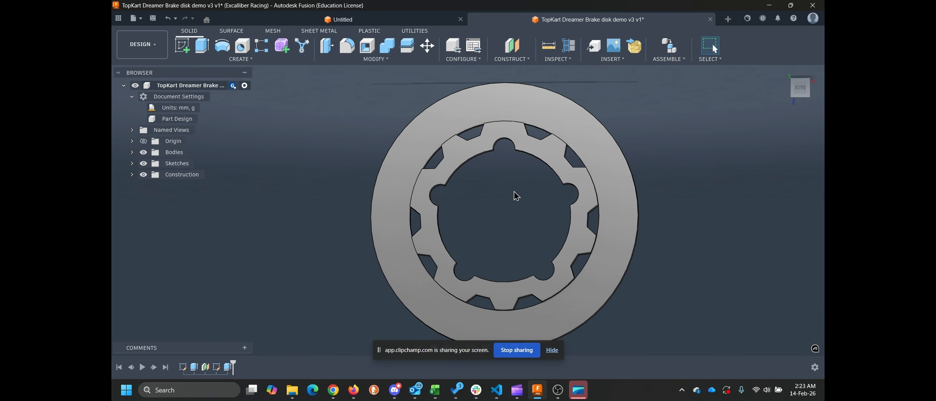
Step: Save the brake disk document with the extruded toothed inner ring
key(ctrl+s)
click(475, 219)
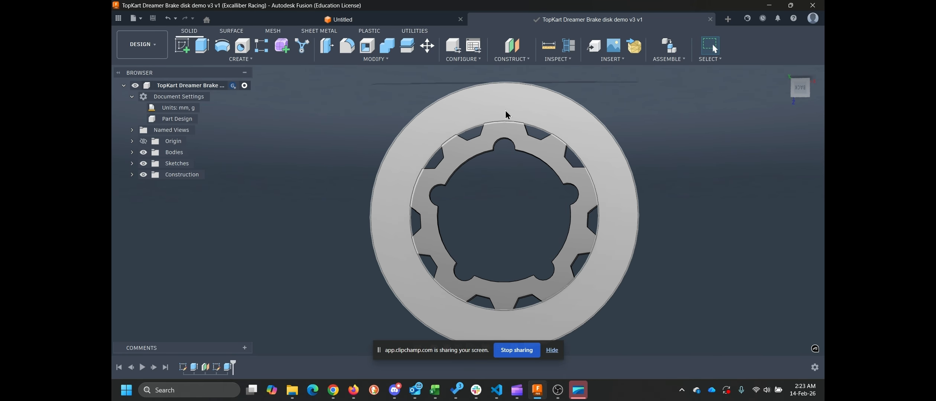
scroll(495, 106, up, 2)
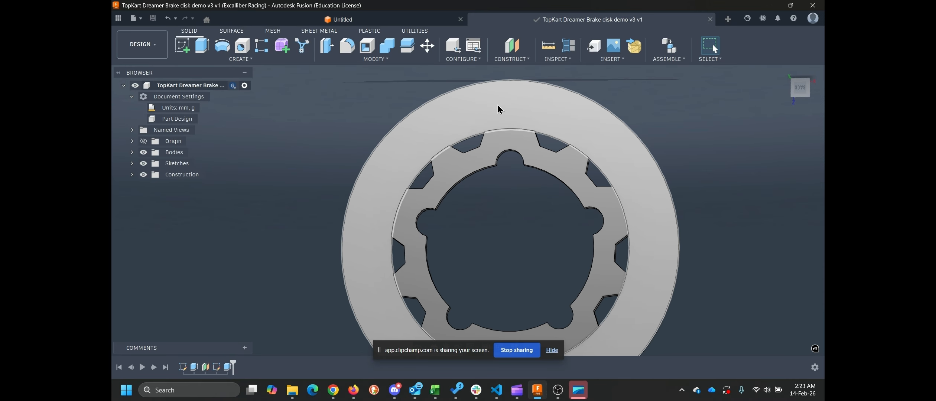
middle_drag(498, 105, 472, 125)
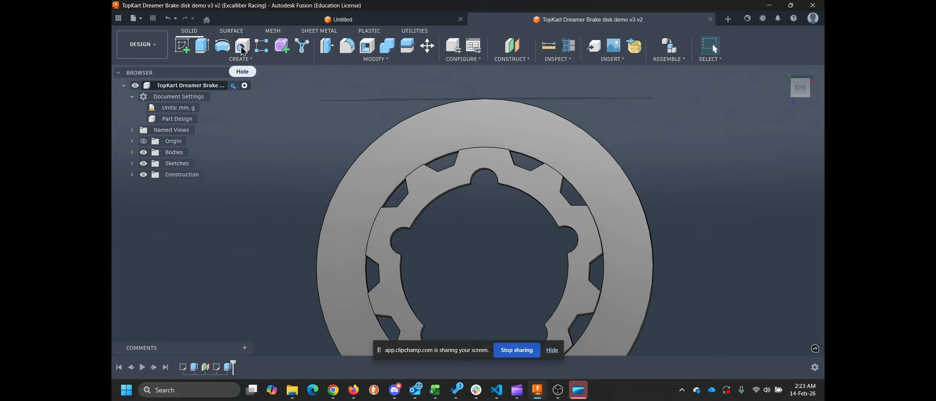
Step: Start a new sketch on the outer ring's flat face
click(203, 47)
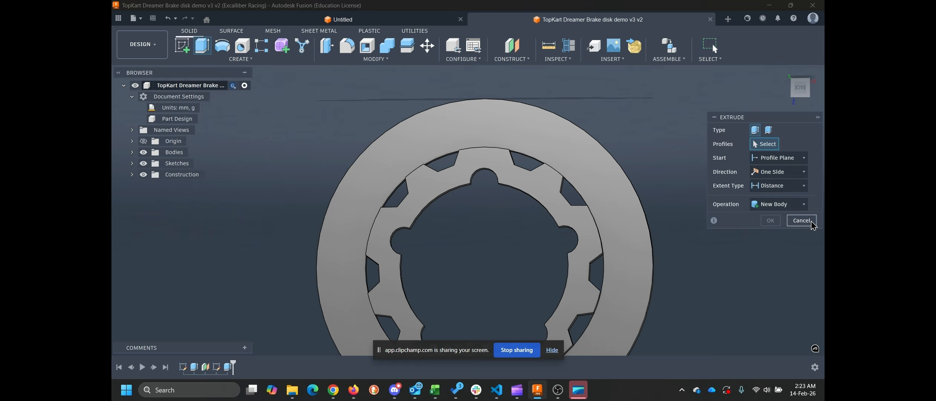
click(801, 220)
click(182, 48)
click(500, 128)
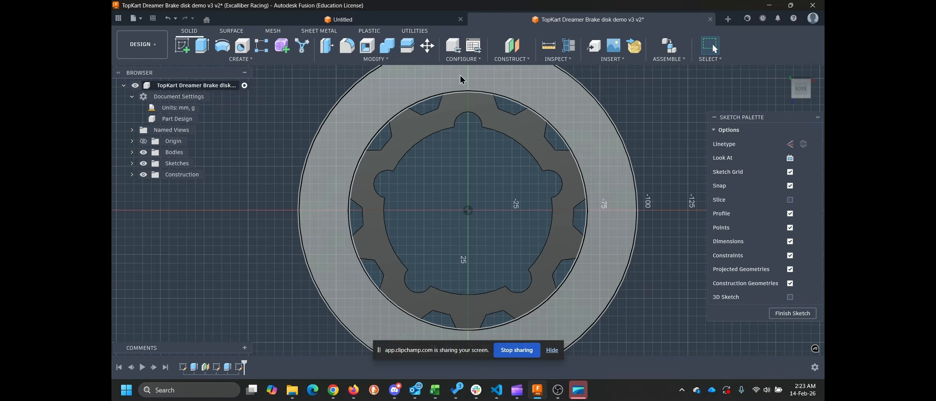
Step: Sketch two slanted lines across the outer ring, one from the inner edge's vertical-axis point and one beside it, both ending on the ring's edges
scroll(457, 173, up, 5)
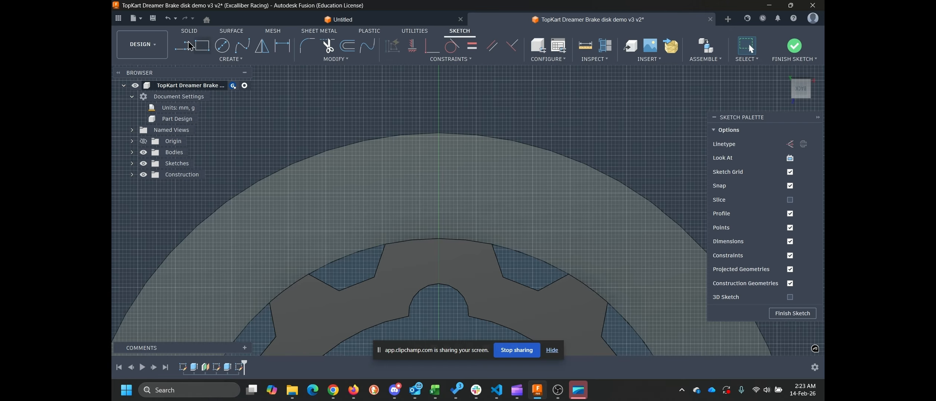
click(184, 46)
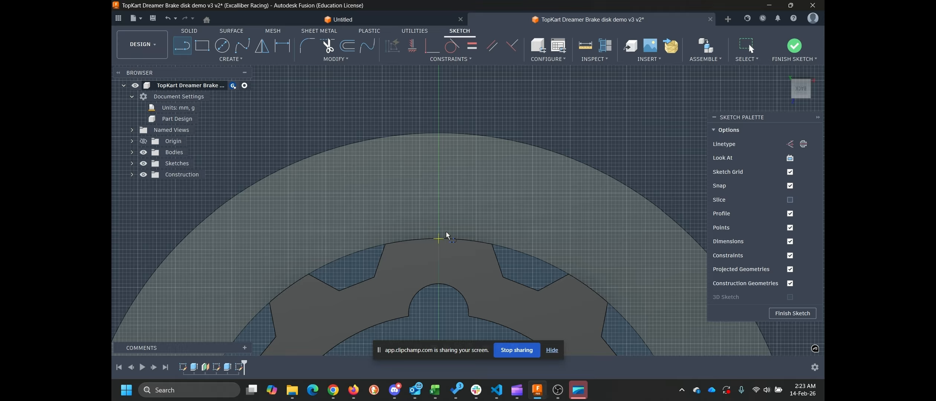
click(439, 239)
double_click(516, 142)
click(531, 145)
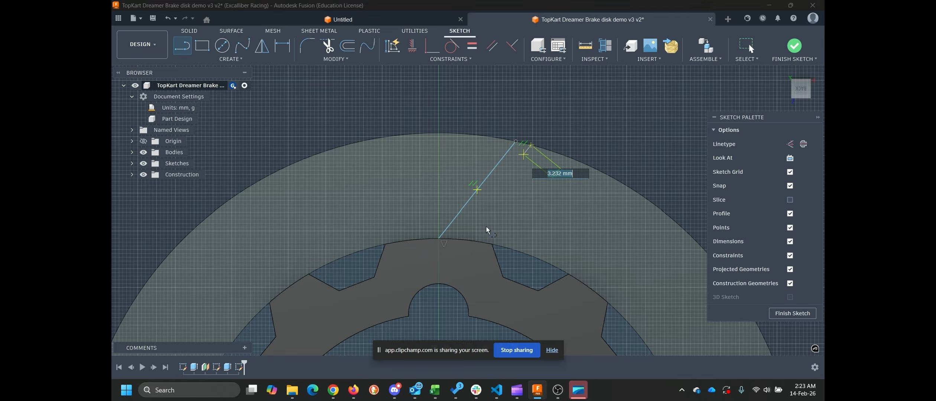
double_click(476, 240)
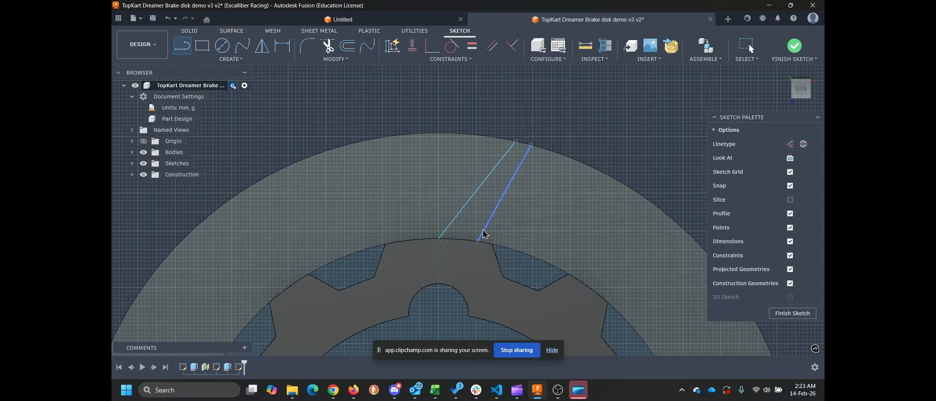
key(Escape)
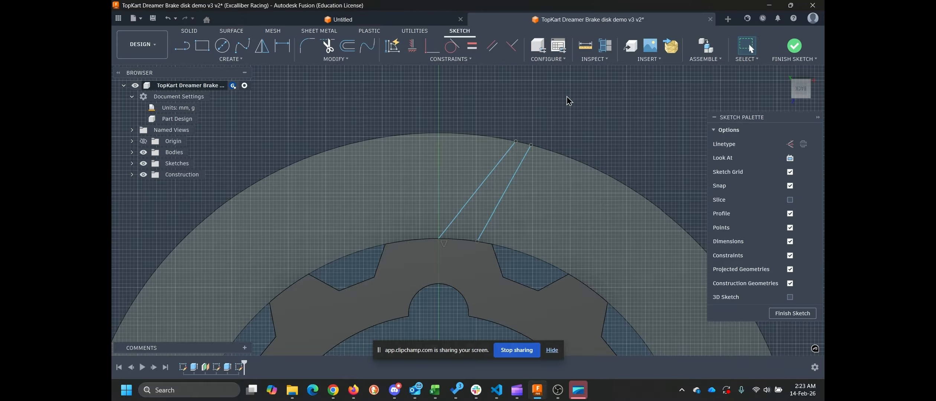
Step: Constrain the two slanted fin lines to be parallel
click(492, 45)
click(489, 186)
click(501, 203)
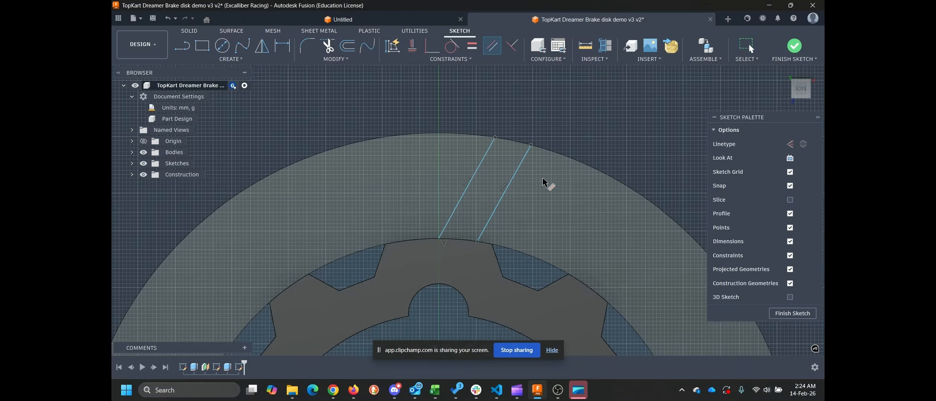
key(Escape)
key(d)
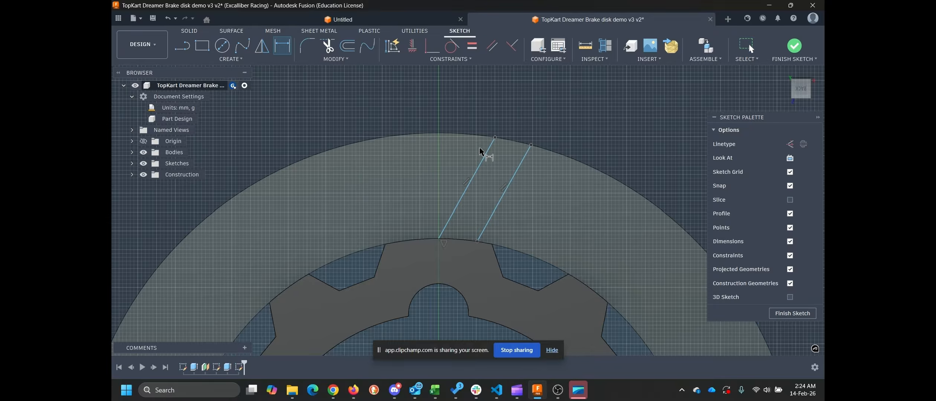
click(495, 138)
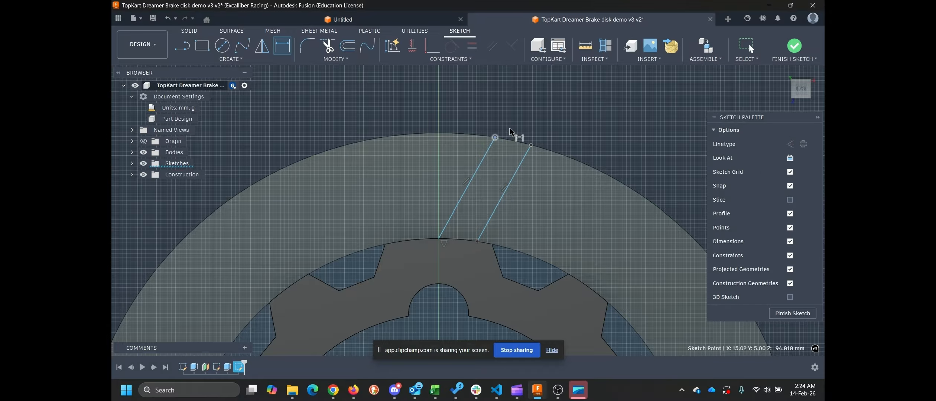
key(Escape)
click(539, 132)
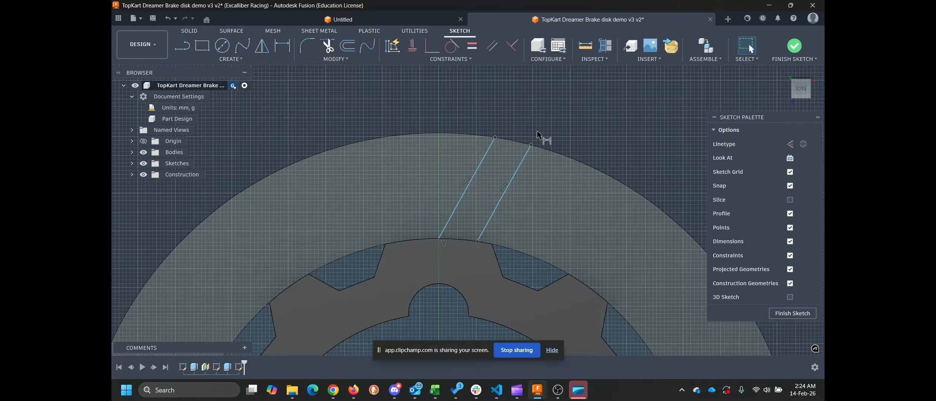
Step: Set the horizontal distance between the second fin line's outer endpoint and the first line's inner endpoint to 25 mm
key(d)
click(531, 145)
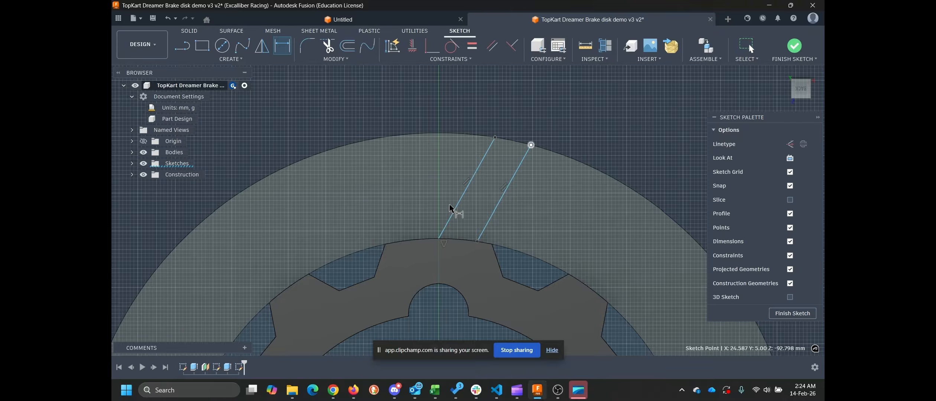
click(438, 239)
click(490, 96)
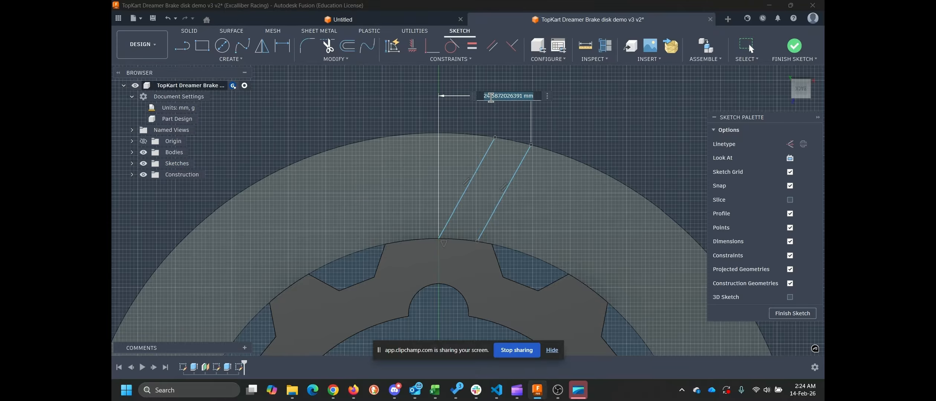
text(25)
key(Return)
scroll(523, 203, down, 3)
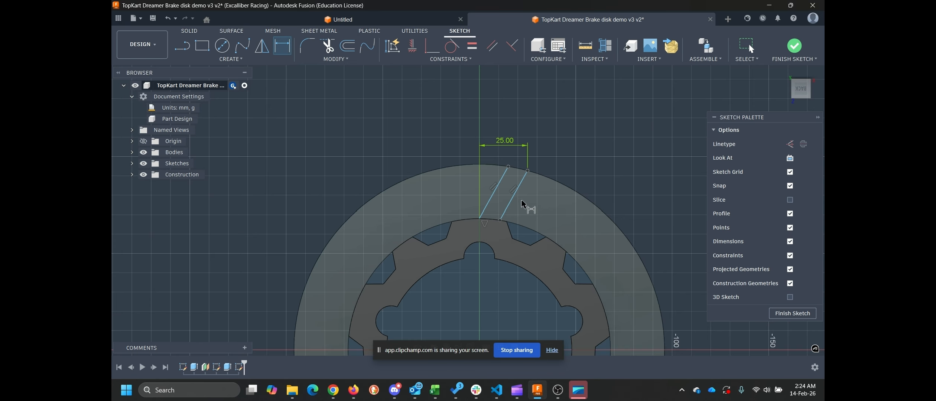
key(Escape)
Step: Dimension the spacing between the two parallel fin lines as 5 mm
middle_drag(523, 203, 502, 141)
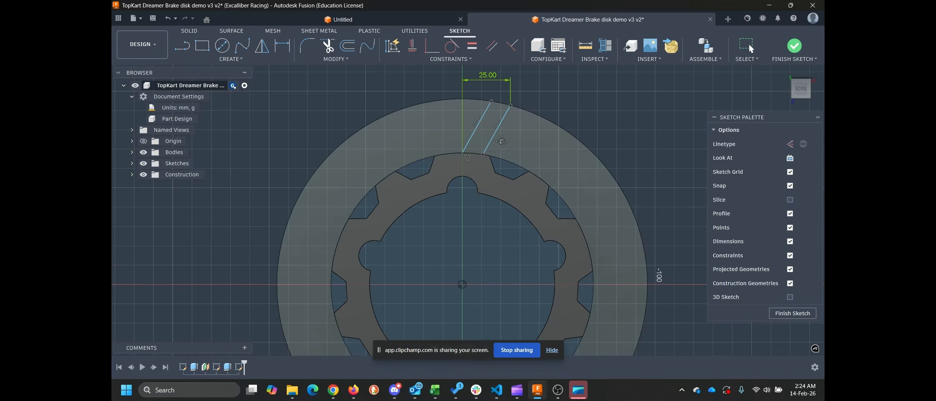
key(d)
click(485, 122)
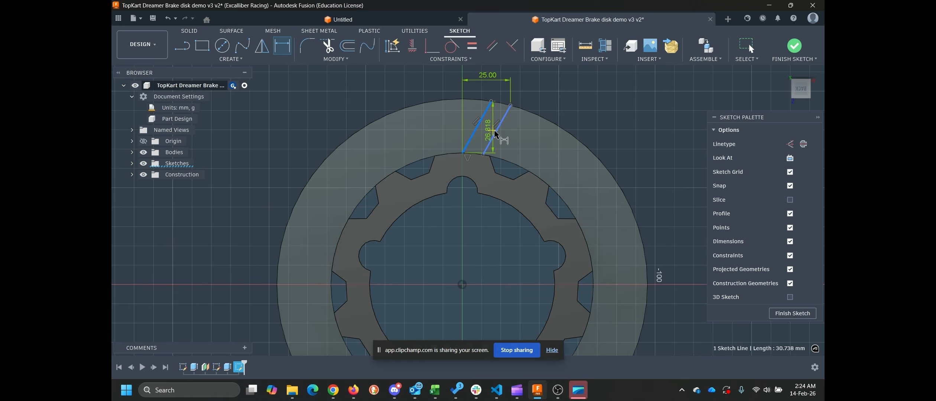
click(496, 132)
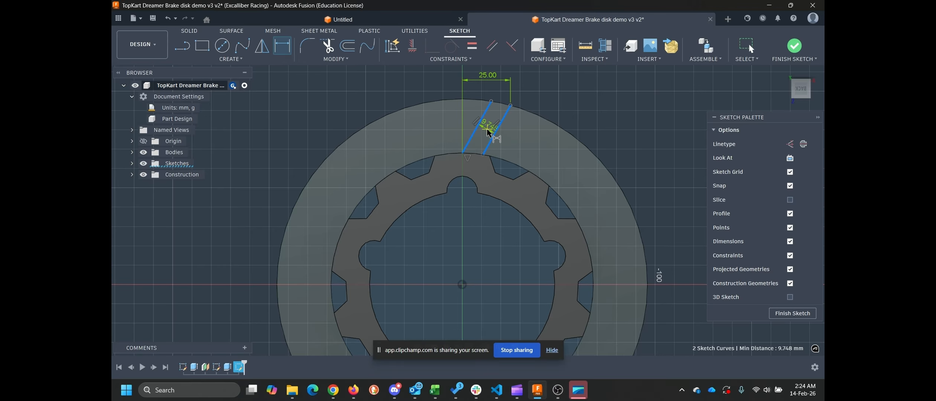
scroll(489, 133, down, 2)
scroll(493, 132, up, 5)
scroll(494, 133, up, 3)
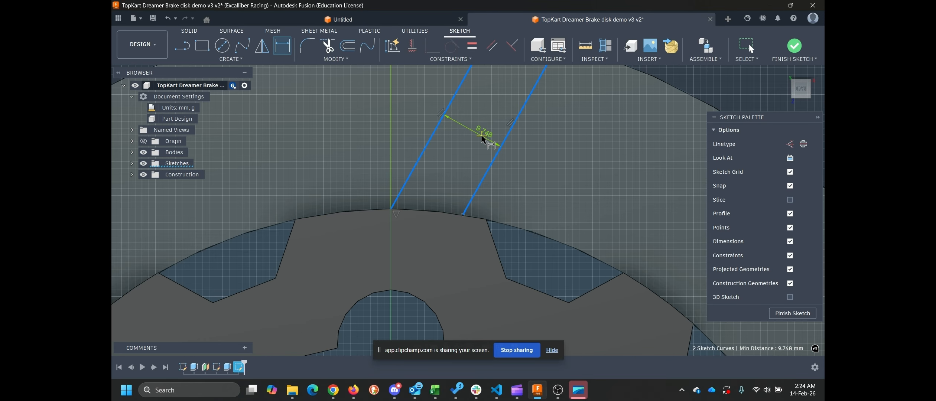
click(483, 138)
text(5)
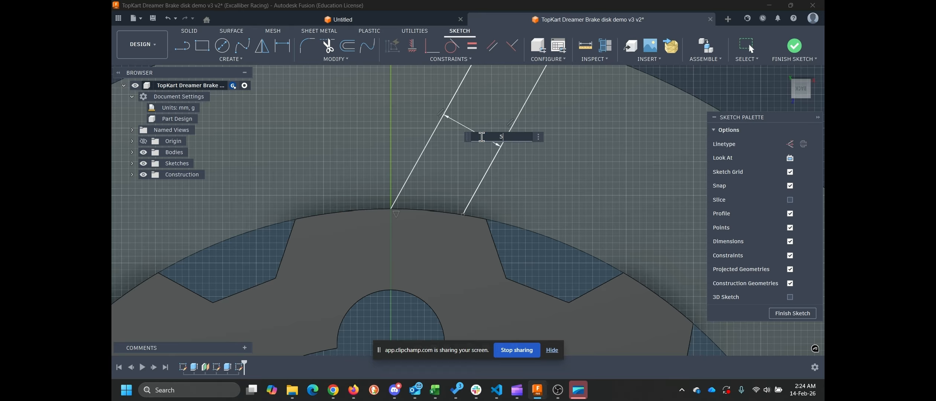
key(Return)
Step: Create a full circular pattern of both fin lines around the origin with quantity Num_fins, and finish the sketch
scroll(485, 140, down, 3)
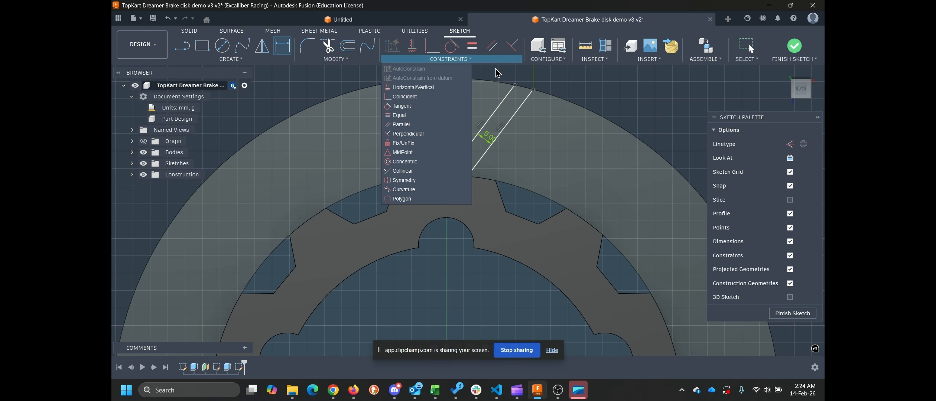
scroll(622, 105, up, 1)
middle_drag(591, 95, 582, 109)
scroll(542, 145, down, 3)
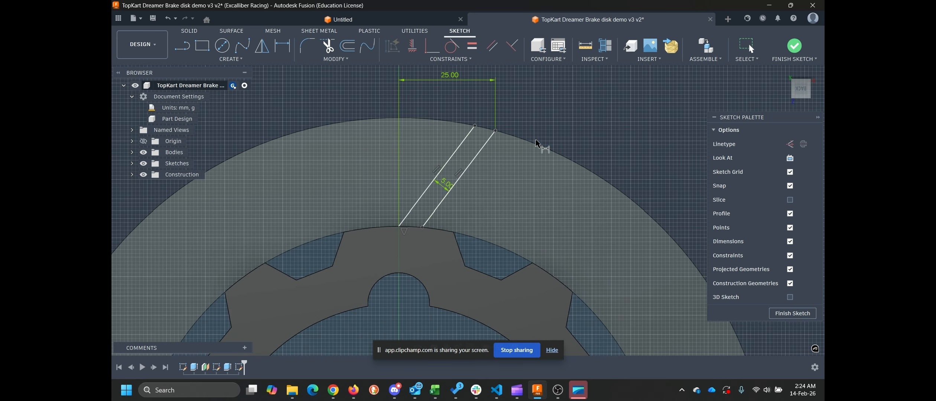
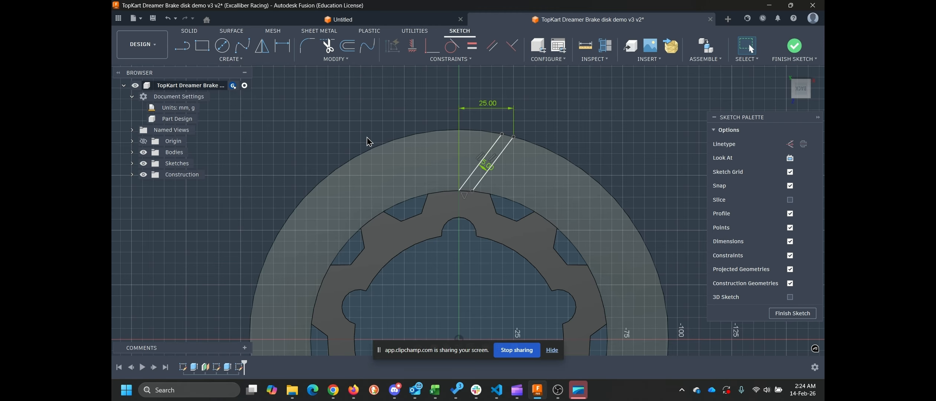
click(249, 60)
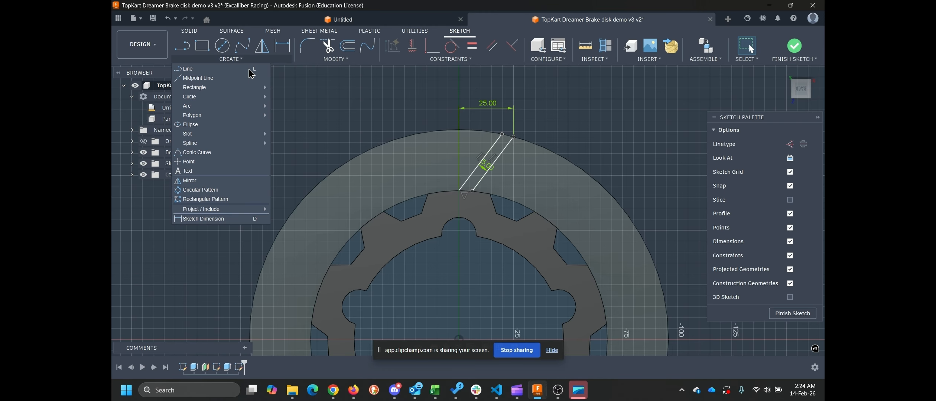
click(227, 192)
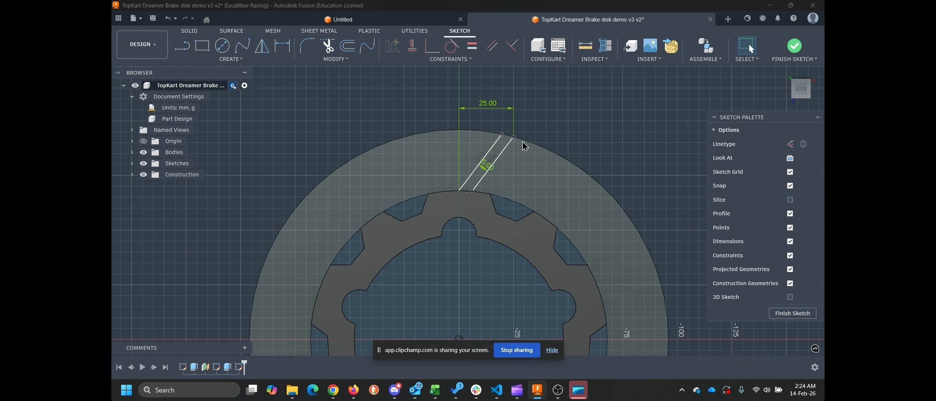
click(499, 150)
click(499, 151)
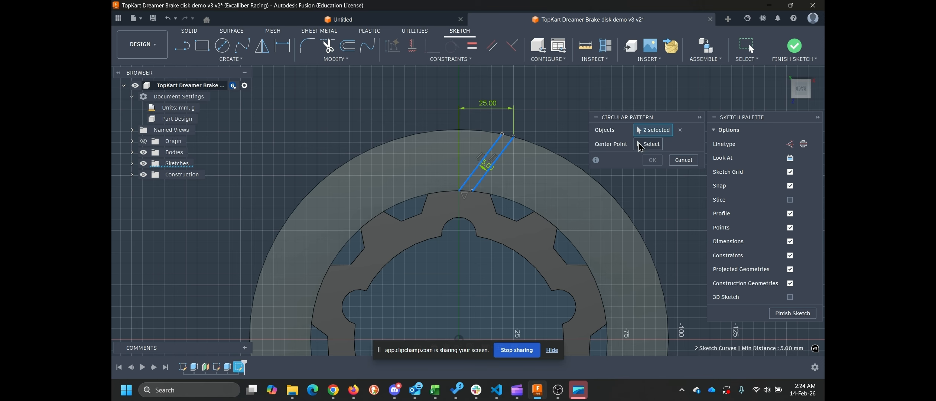
click(648, 144)
middle_drag(465, 327, 447, 249)
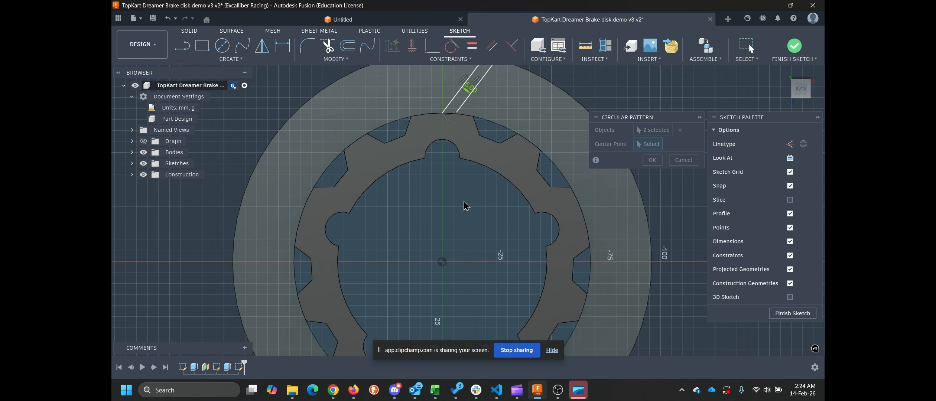
click(443, 263)
click(650, 185)
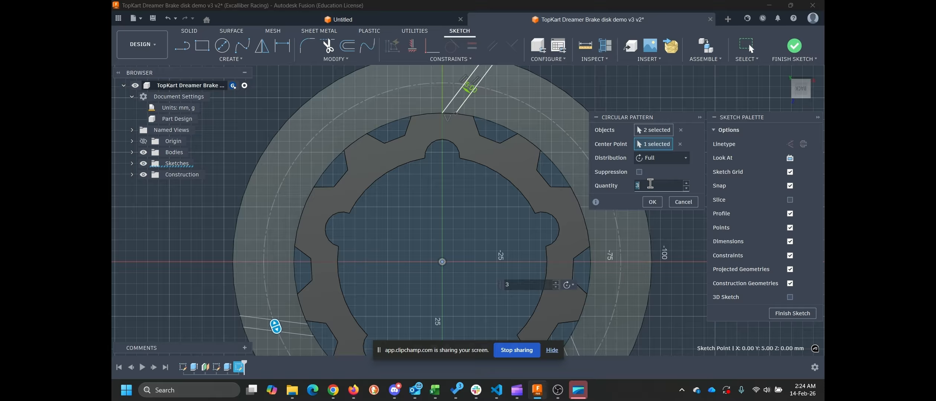
text(num)
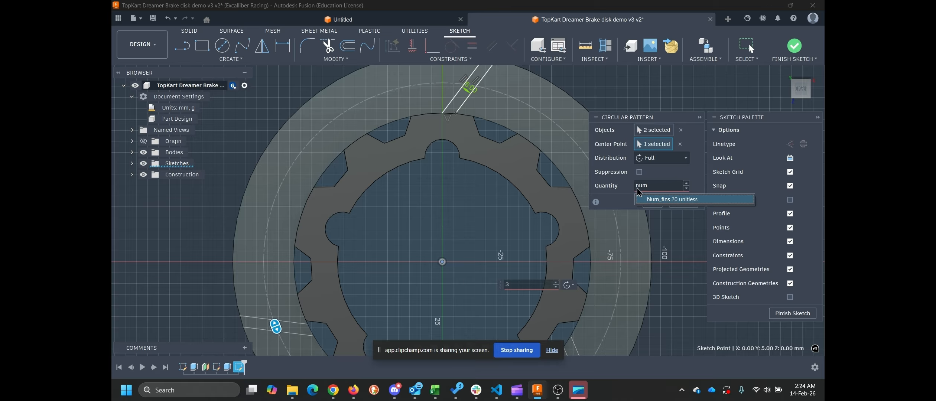
click(656, 199)
click(653, 202)
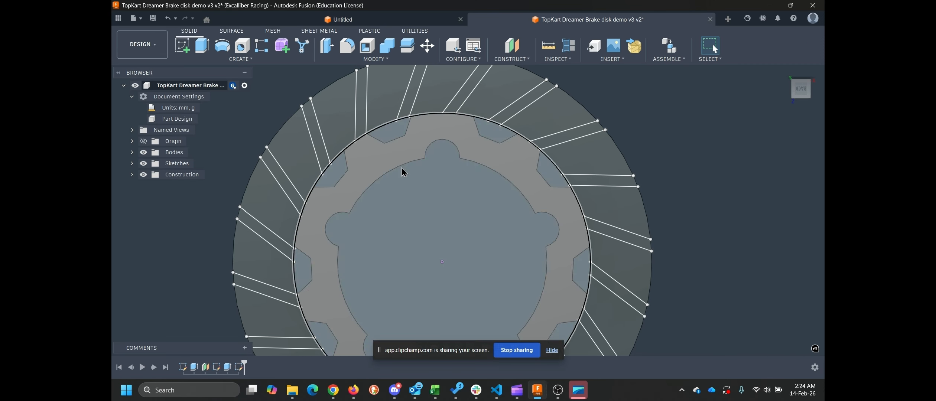
Step: Start an extrusion and select all 20 slanted fin profiles around the outer ring
scroll(648, 201, down, 4)
click(203, 46)
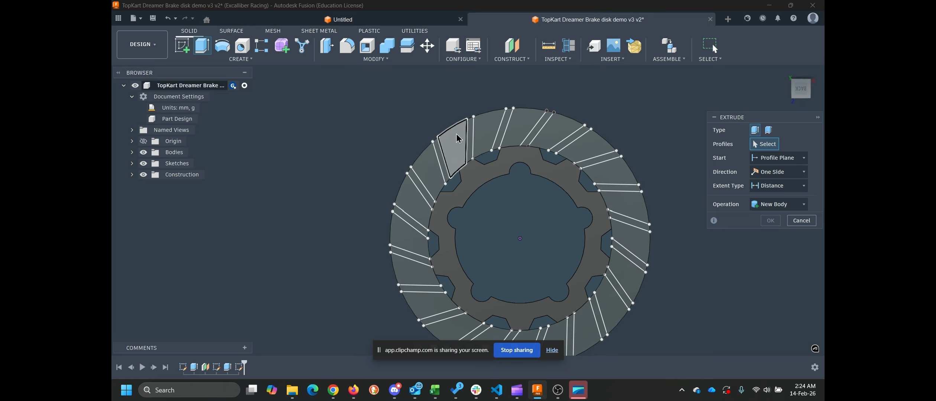
click(470, 140)
click(444, 168)
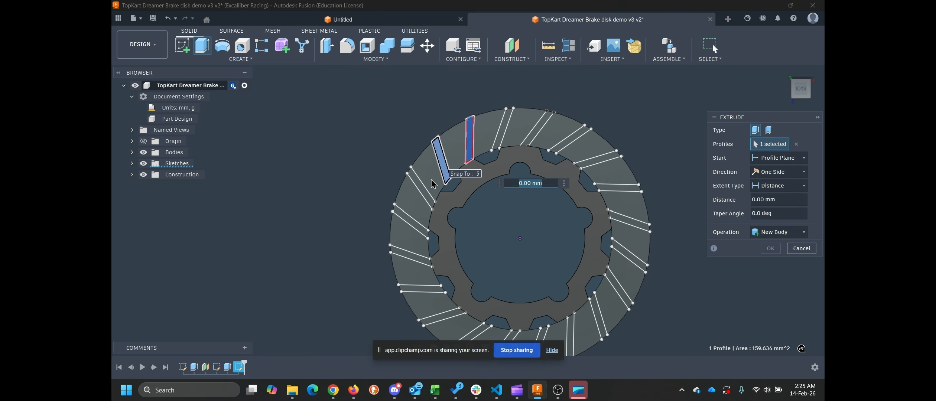
click(419, 217)
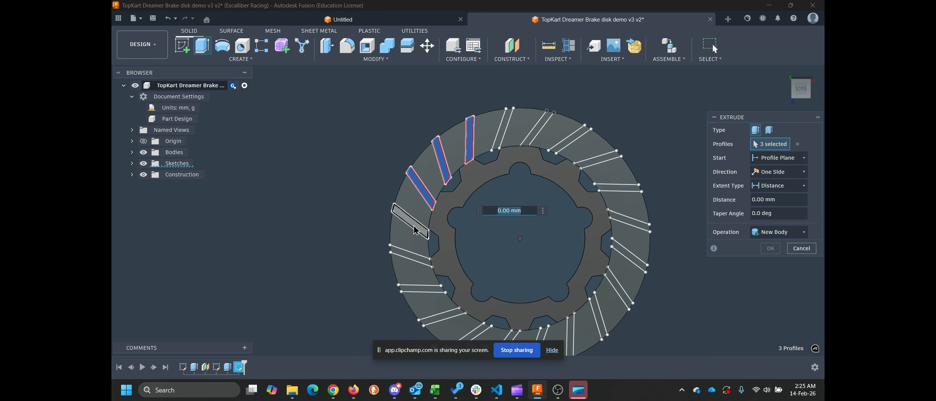
click(418, 229)
click(419, 263)
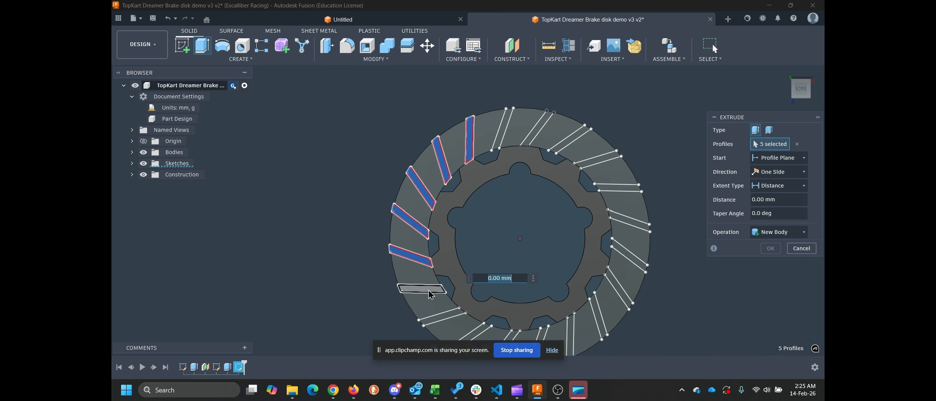
click(423, 289)
click(451, 315)
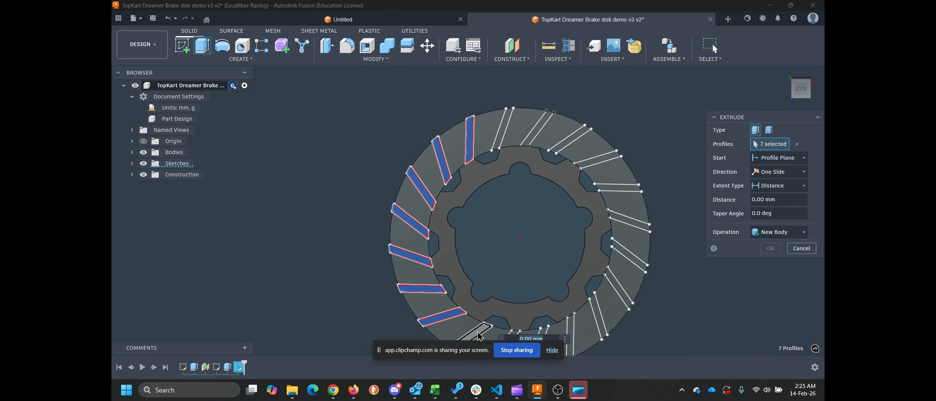
click(477, 332)
scroll(537, 284, down, 3)
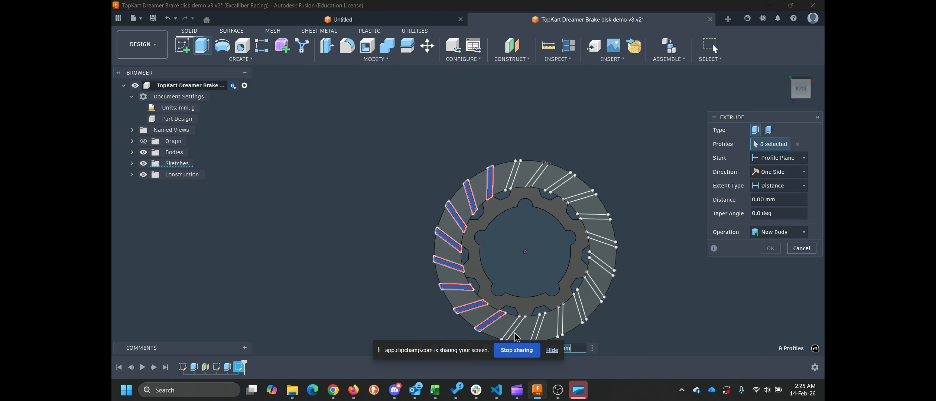
click(514, 327)
click(539, 326)
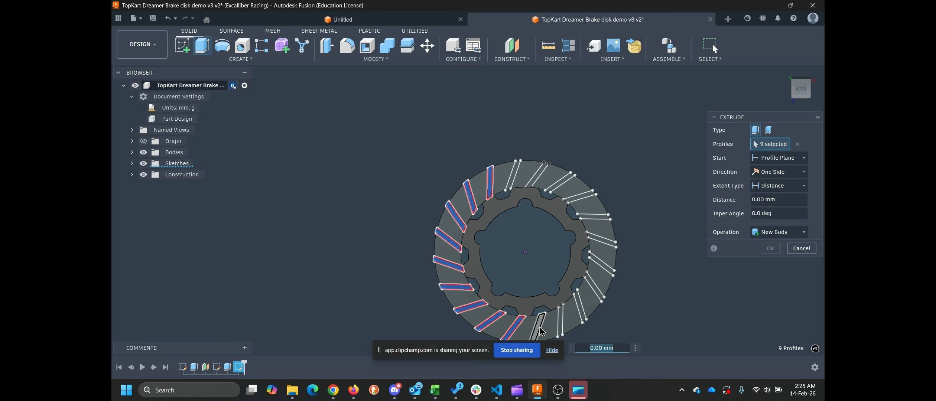
click(563, 323)
click(580, 306)
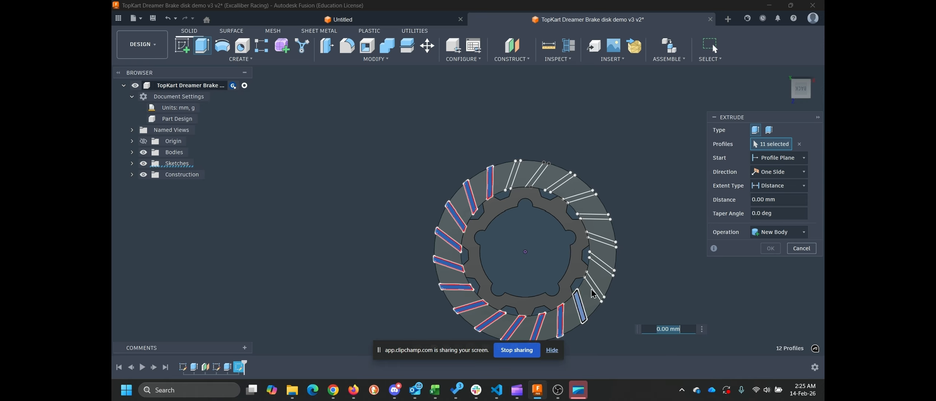
click(597, 290)
click(601, 263)
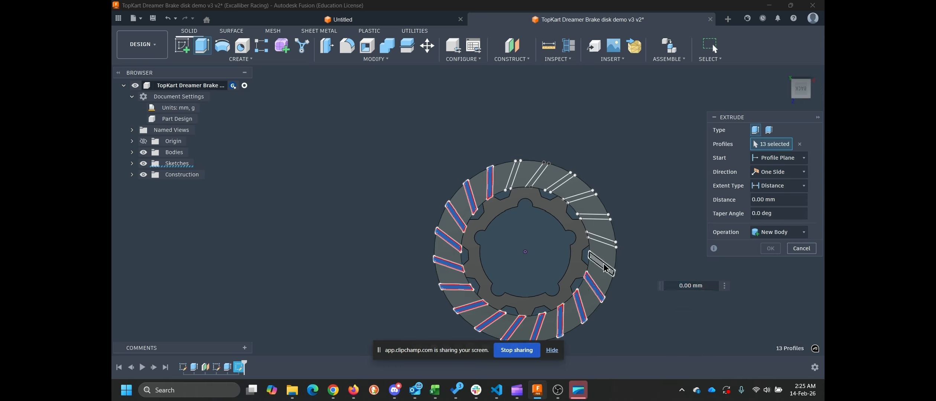
click(601, 242)
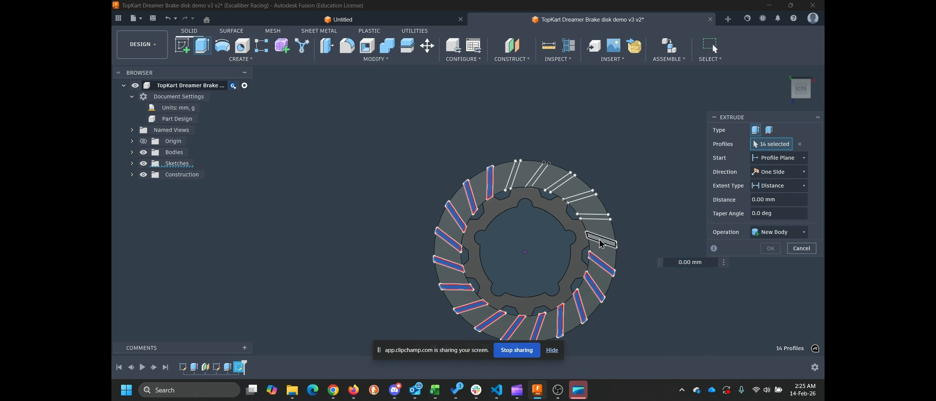
click(593, 216)
click(575, 197)
click(559, 183)
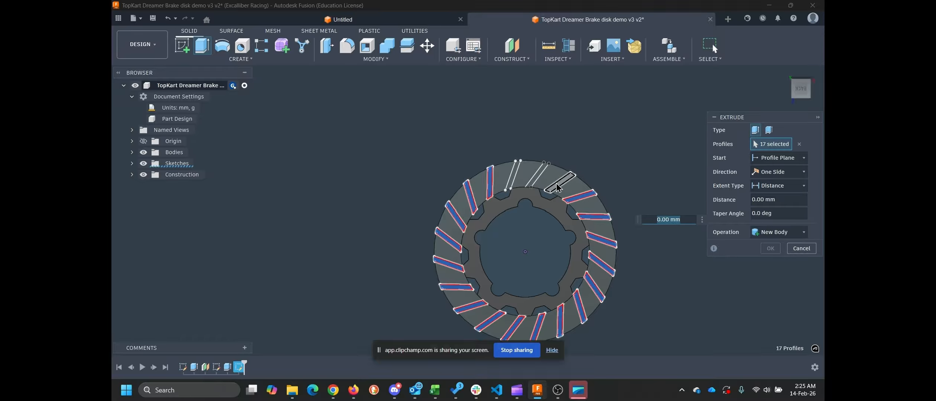
click(538, 178)
click(513, 177)
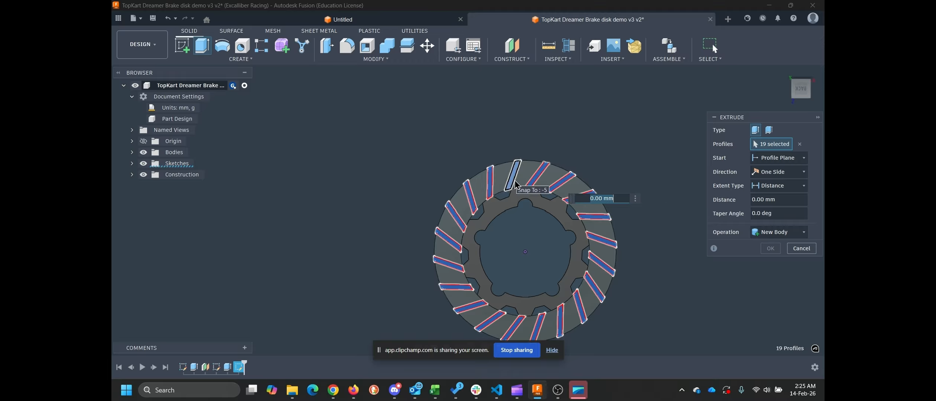
Step: Extrude the selected fins with the To Object extent up to the toothed inner ring's face, using the Join operation
click(799, 188)
click(774, 211)
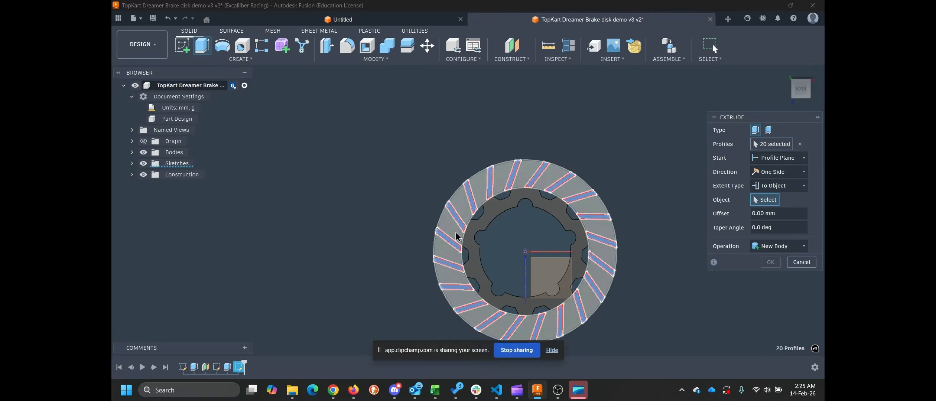
shift+middle_drag(529, 250, 559, 228)
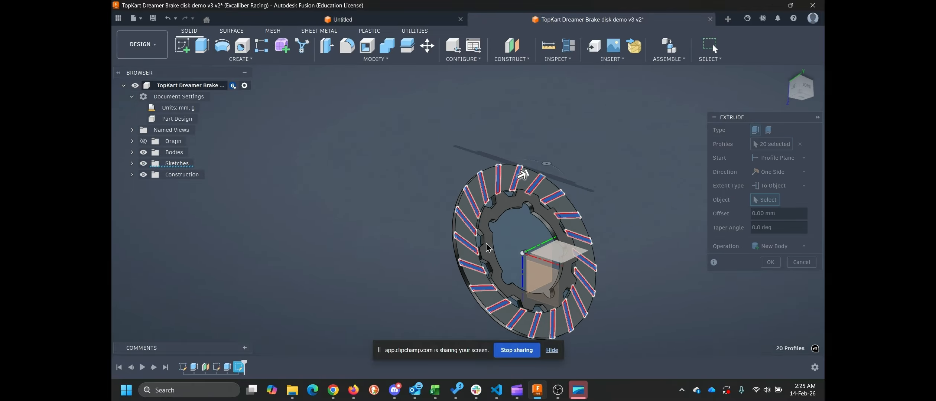
scroll(501, 224, up, 5)
scroll(501, 224, up, 4)
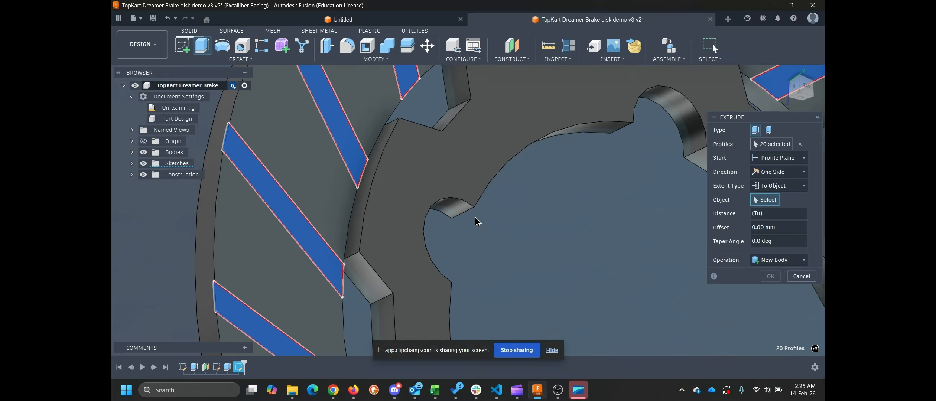
click(386, 185)
shift+middle_drag(409, 162, 385, 209)
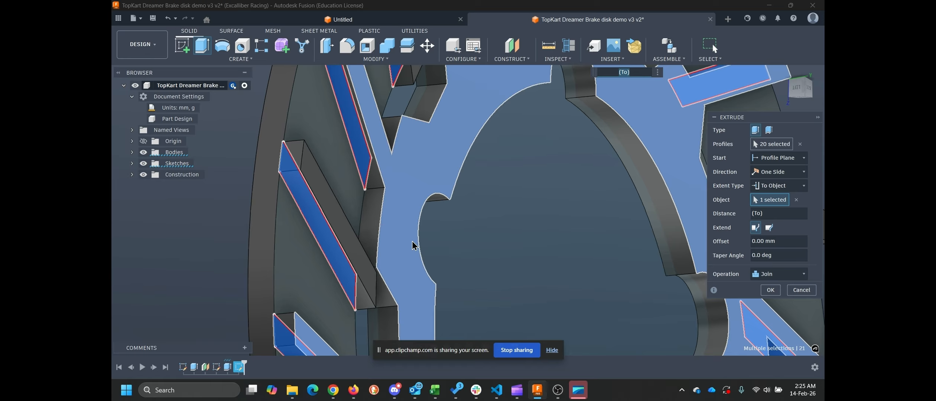
click(767, 294)
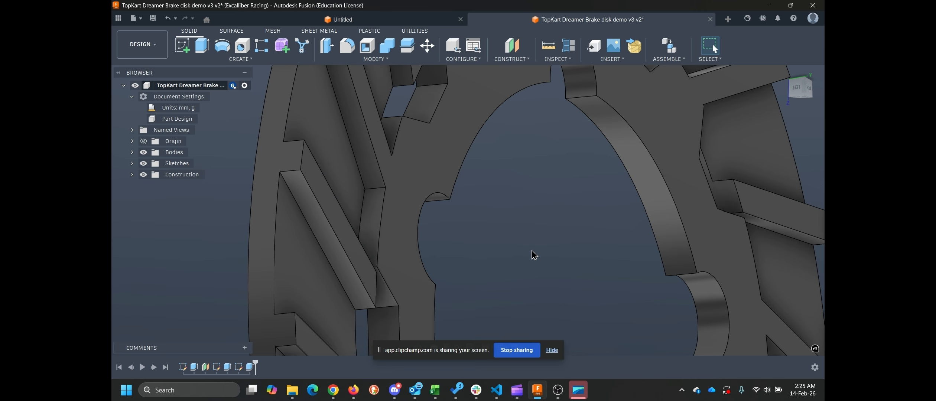
Step: Start a sketch on the outer ring's recessed face between two neighbouring fins above the origin
shift+middle_drag(534, 254, 529, 271)
scroll(529, 271, down, 5)
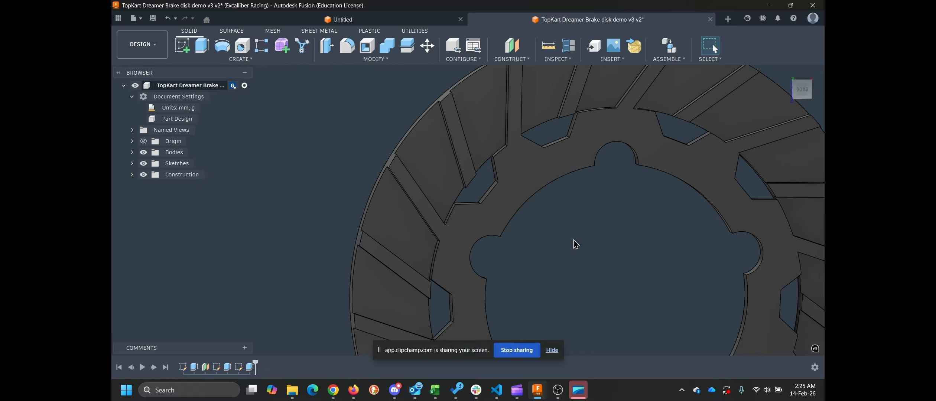
middle_drag(594, 212, 447, 246)
scroll(458, 251, down, 4)
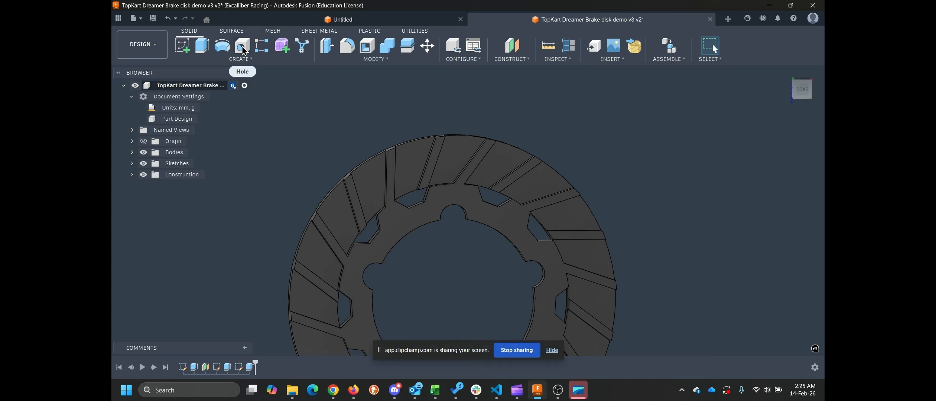
click(185, 51)
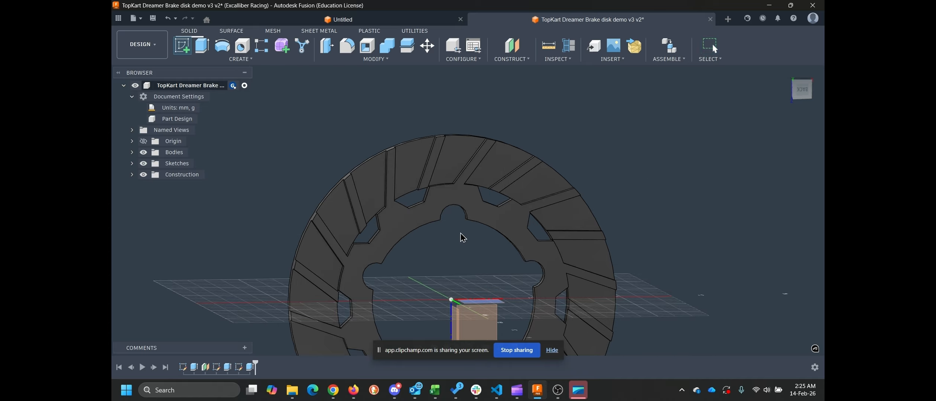
click(463, 152)
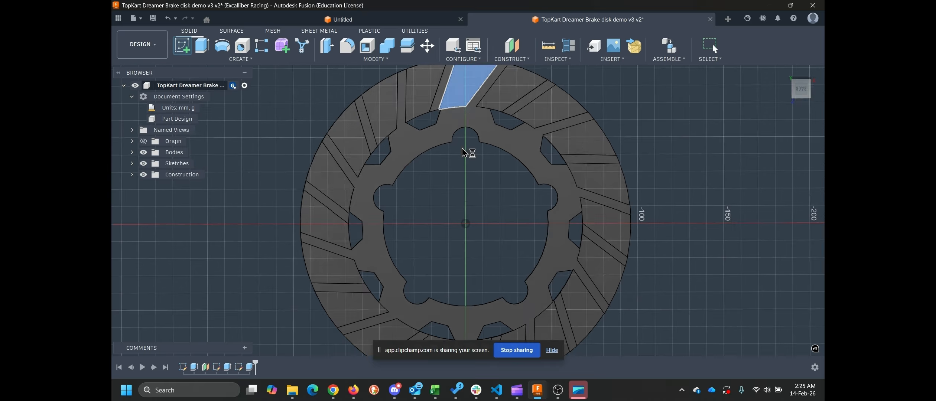
scroll(441, 133, up, 4)
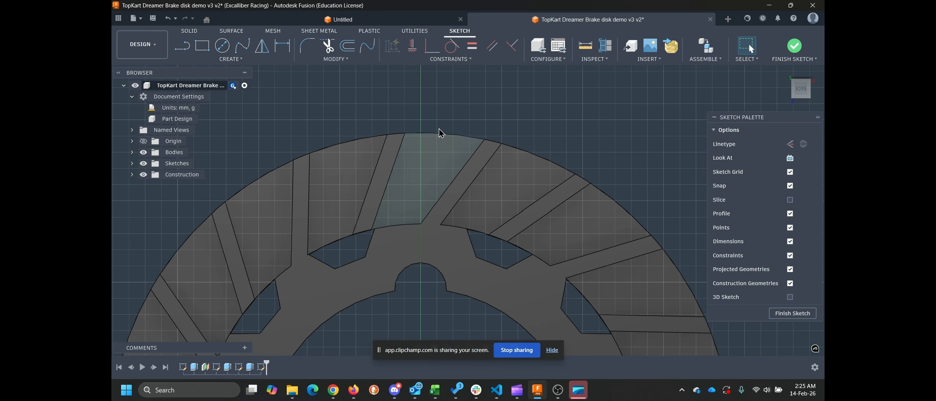
Step: Place two sketch points between the fins, one on the vertical axis and one diagonally above it toward the right-hand fin
click(240, 59)
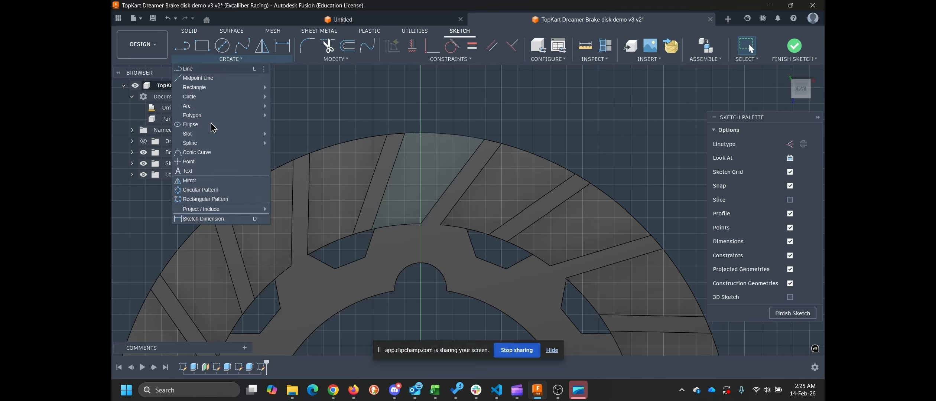
click(209, 162)
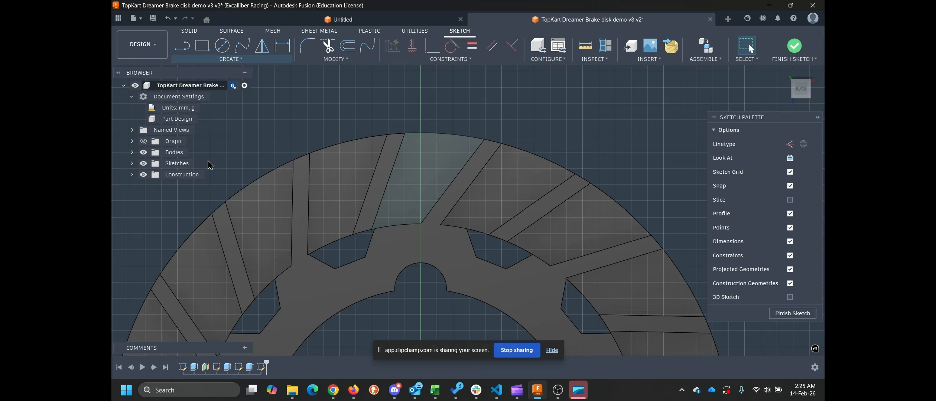
click(420, 185)
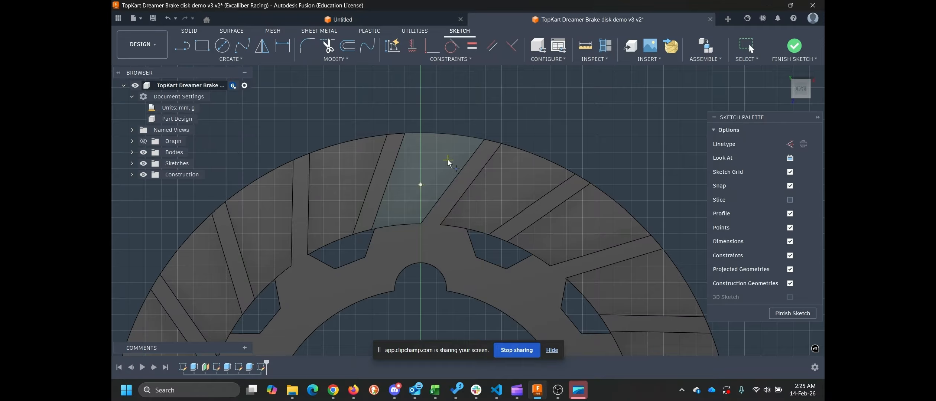
click(448, 160)
key(Escape)
Step: Set the horizontal distance between the two sketch points to 10 mm
key(d)
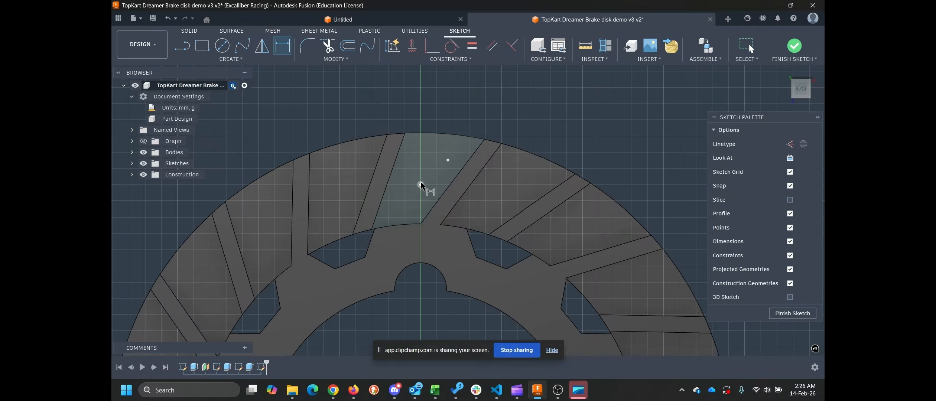
click(421, 184)
click(448, 160)
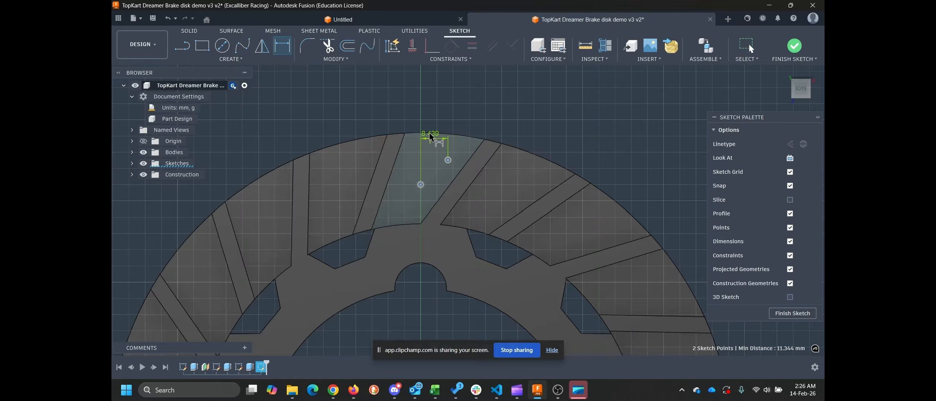
click(456, 120)
text(10)
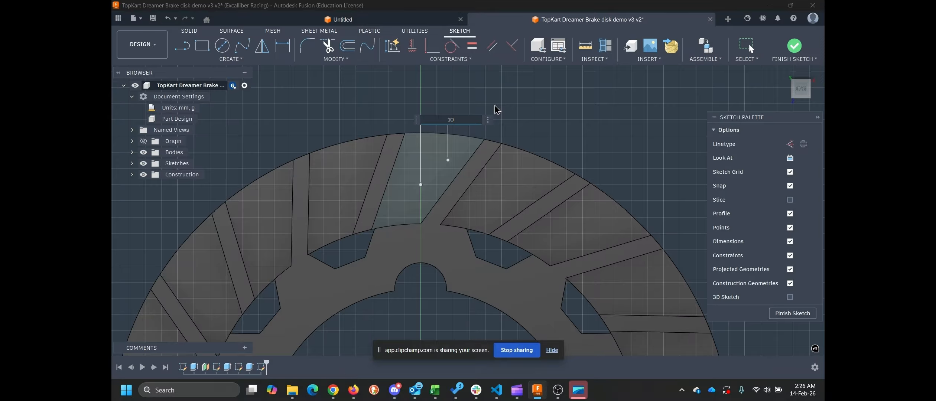
key(Return)
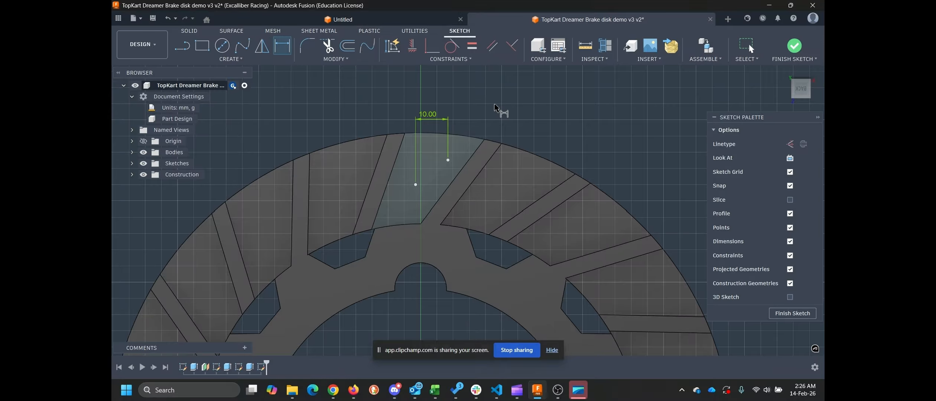
Step: Set the vertical distance between the two sketch points to 10 mm
click(415, 184)
click(448, 160)
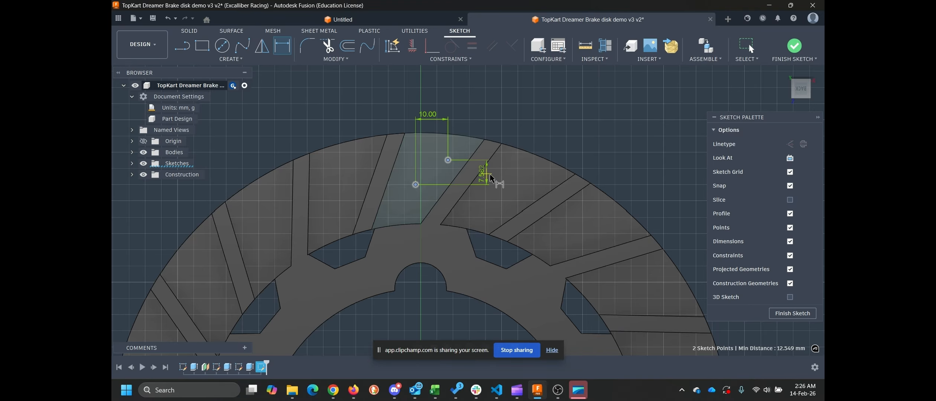
click(546, 168)
text(10)
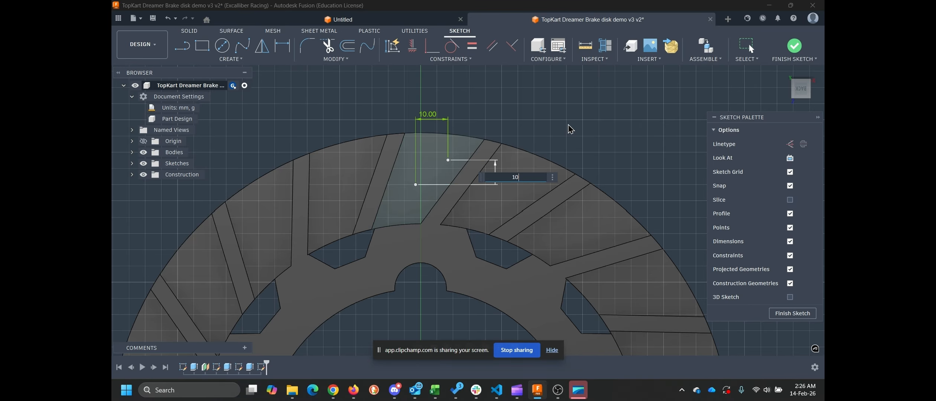
key(Return)
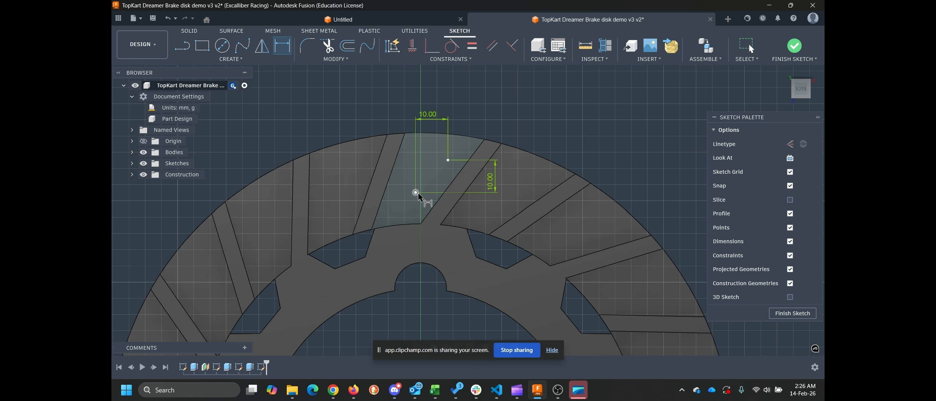
Step: Set the vertical distance from the origin to the lower sketch point to 78 mm
scroll(416, 197, down, 6)
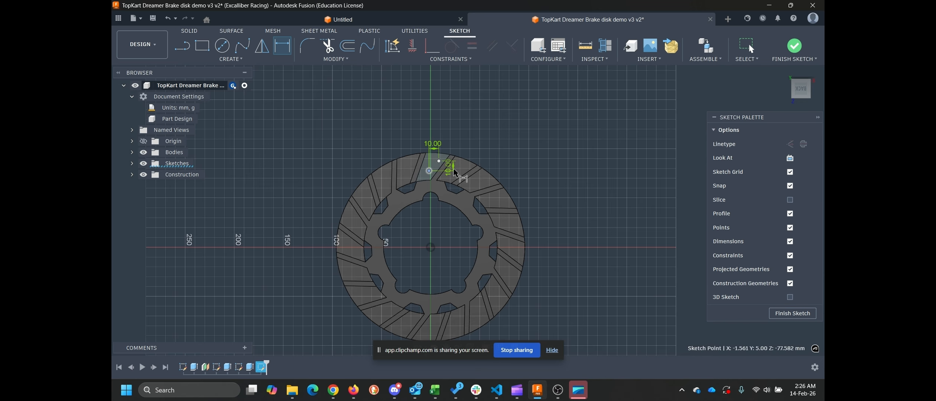
click(430, 247)
click(417, 226)
text(78)
key(Return)
key(Escape)
Step: Constrain the lower sketch point vertically in line with the sketch origin
scroll(434, 154, up, 4)
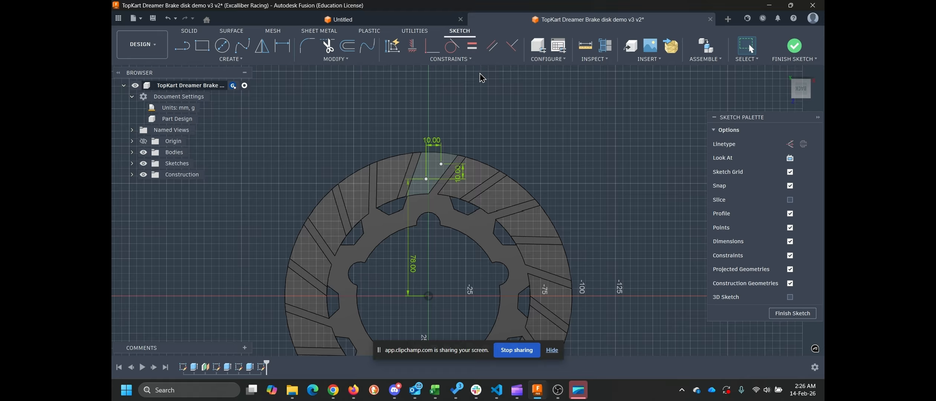
click(427, 180)
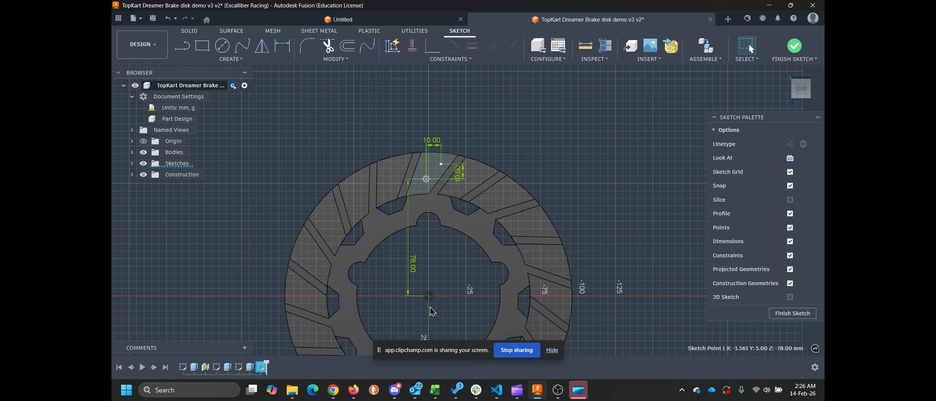
click(411, 47)
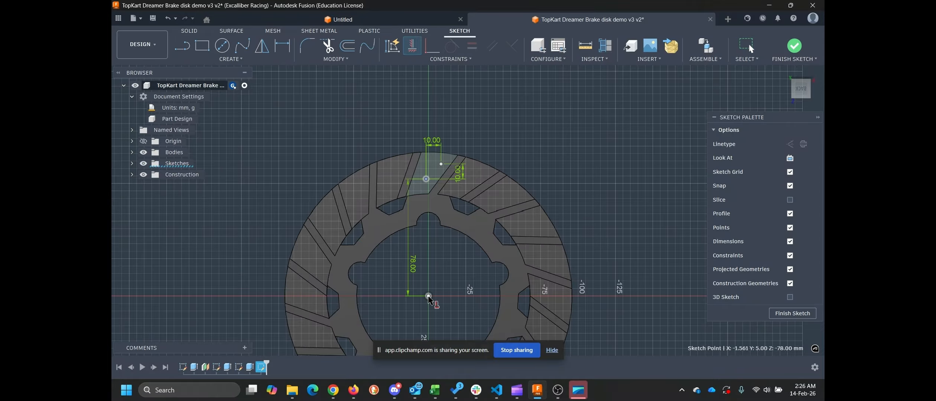
click(428, 296)
scroll(460, 138, up, 3)
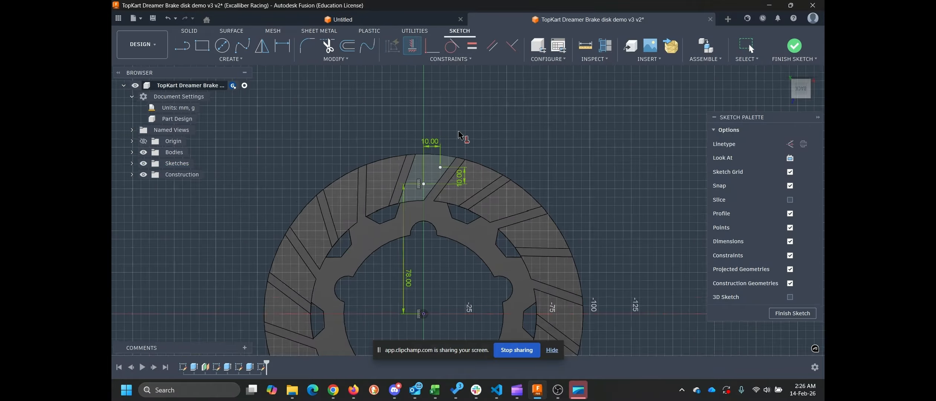
scroll(460, 170, down, 4)
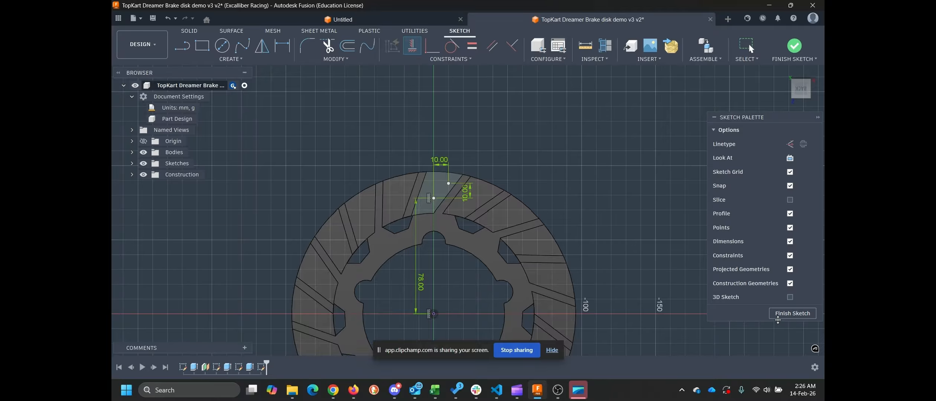
key(Escape)
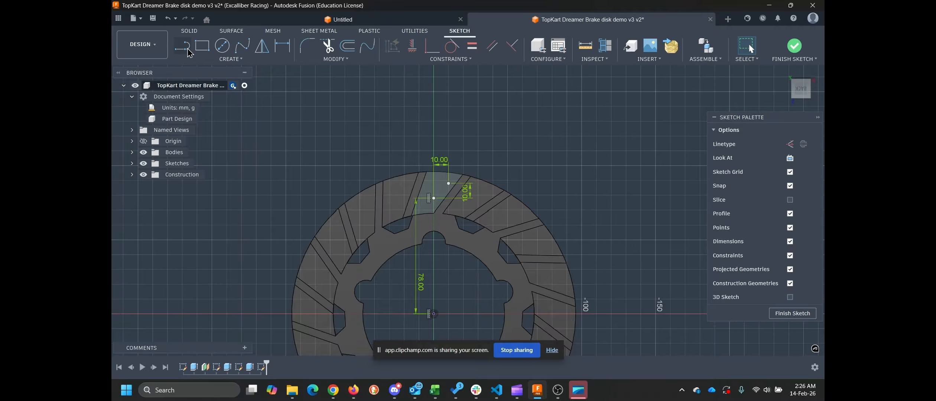
Step: Circular-pattern both sketch points around the origin with full distribution and quantity Num_fins, and finish the sketch
click(231, 59)
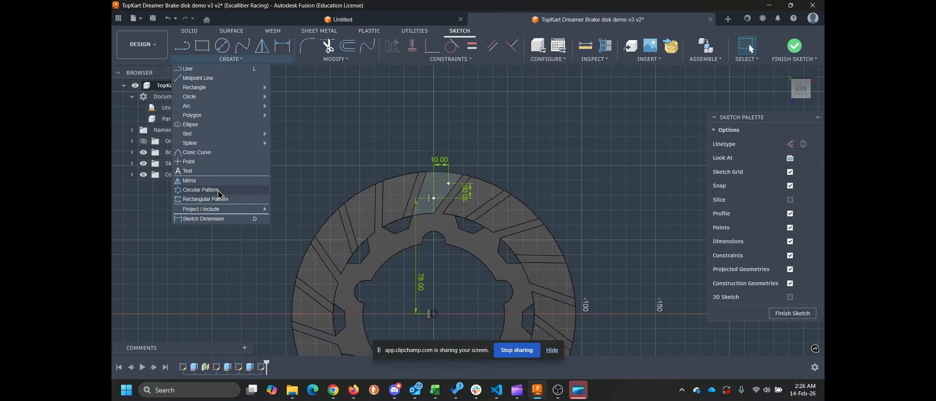
click(219, 191)
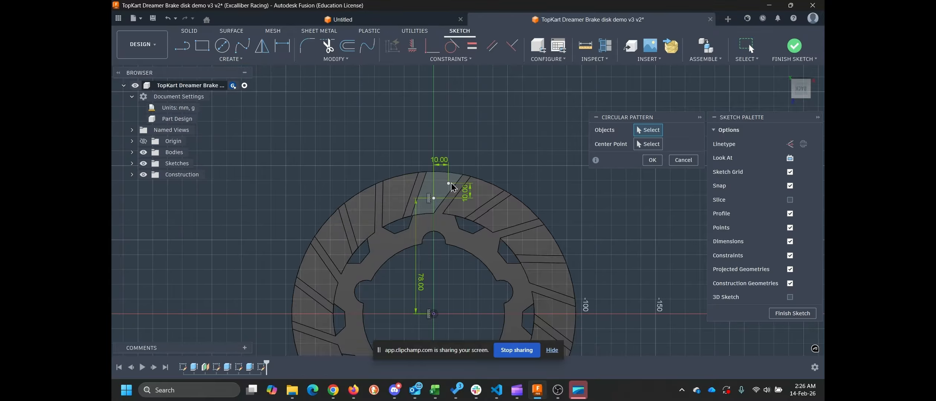
click(433, 199)
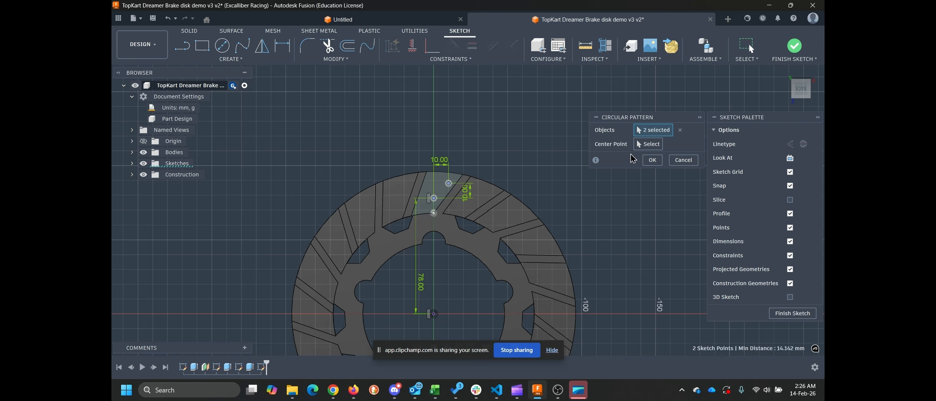
click(648, 144)
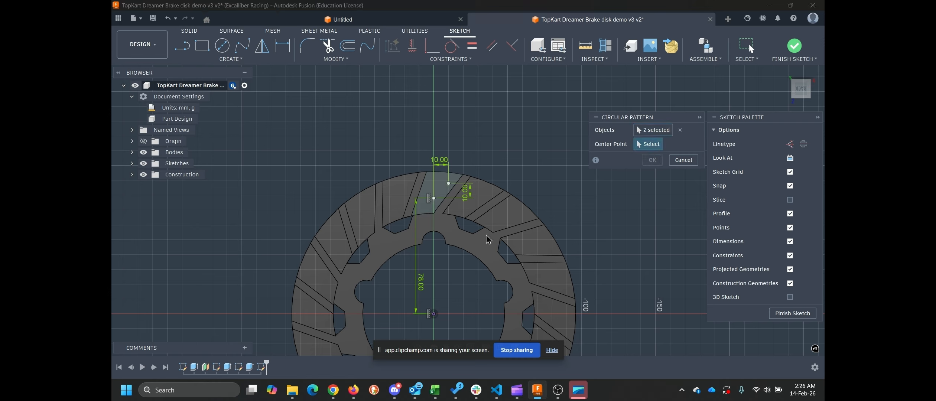
click(434, 315)
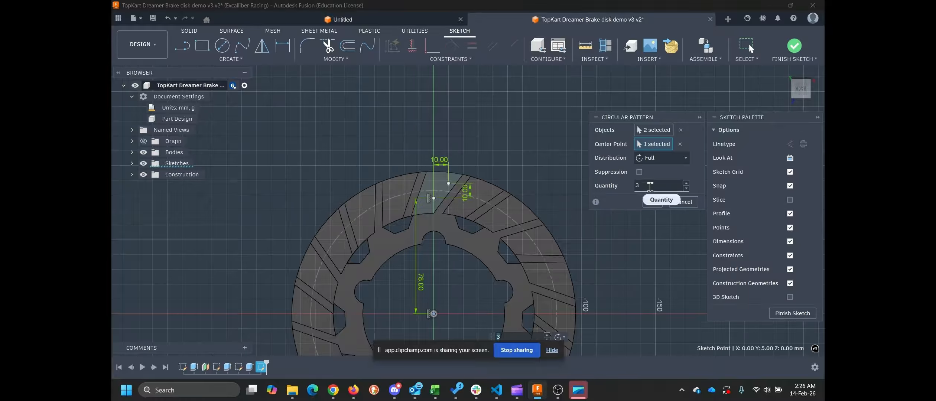
text(nu)
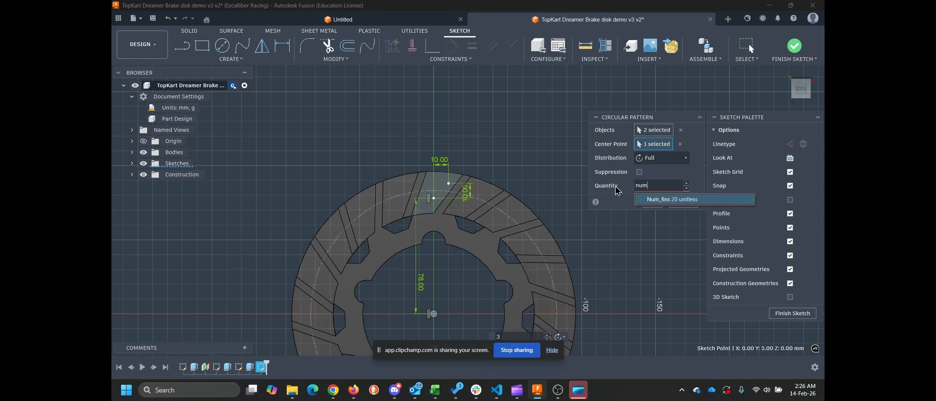
text(m)
key(Return)
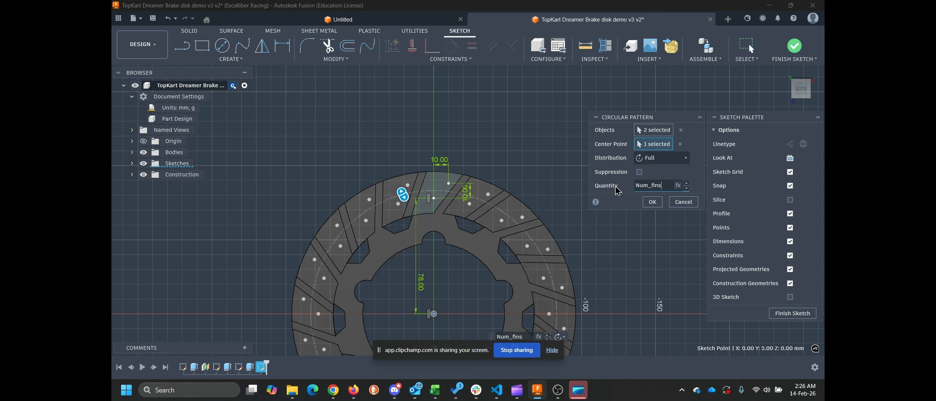
click(652, 202)
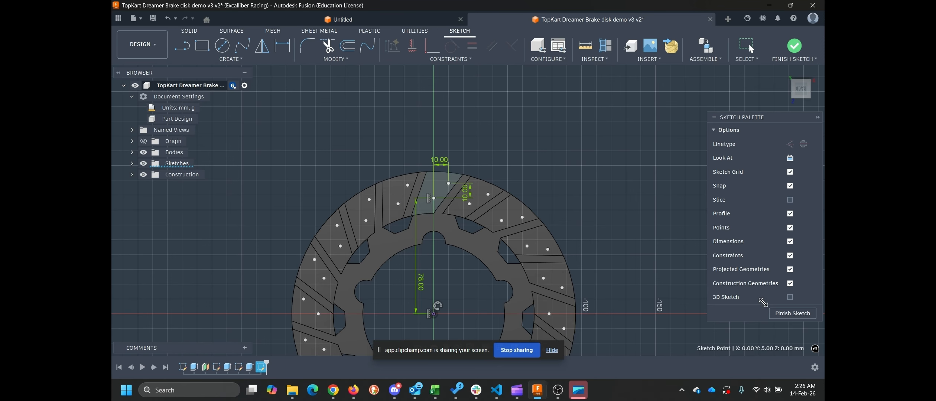
click(793, 314)
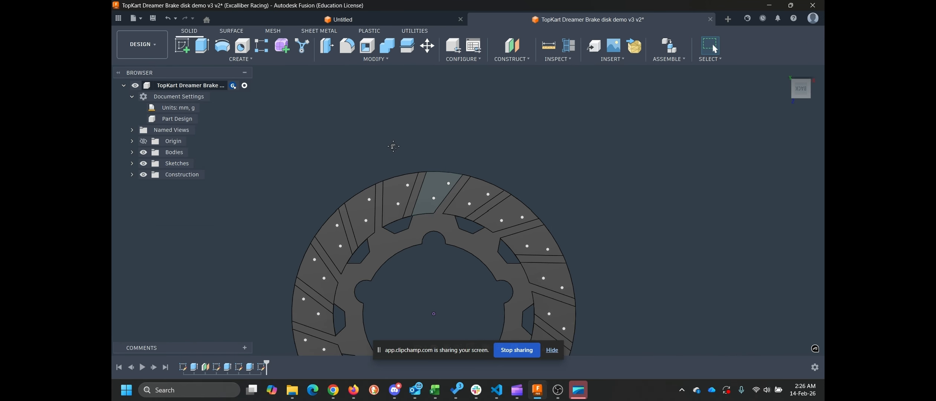
Step: Start a Hole feature placed from multiple sketch points and select all sketch points across the disk
middle_drag(393, 146, 411, 87)
scroll(415, 178, down, 3)
middle_drag(433, 209, 442, 188)
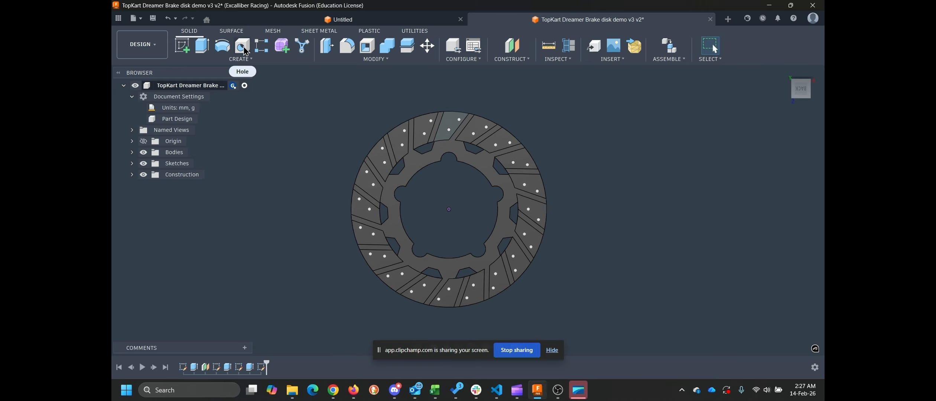
key(h)
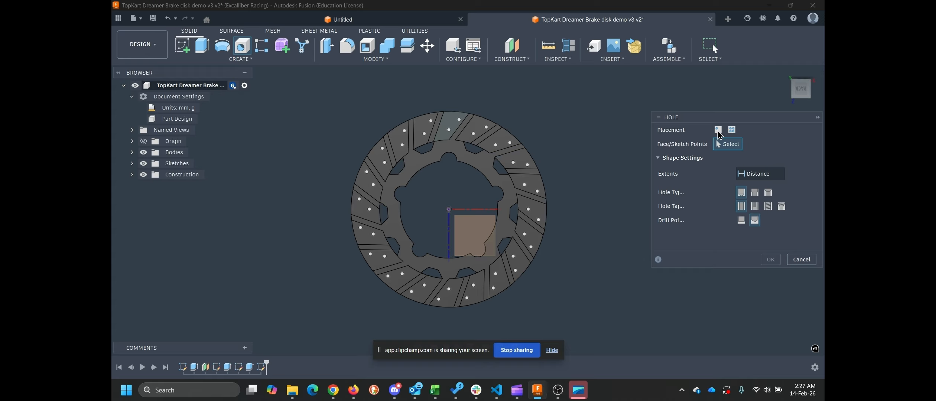
click(732, 130)
drag(330, 97, 586, 317)
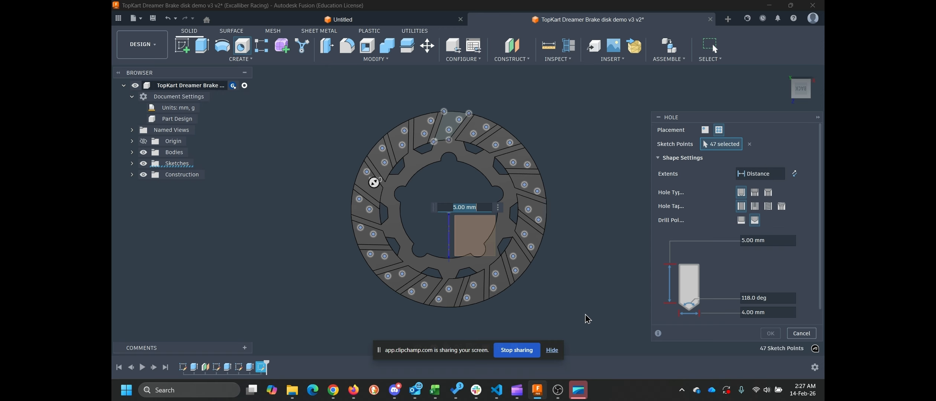
Step: Remove the stray fin-gap corner points, inner-edge point and disk centre point from the hole selection
scroll(443, 106, up, 5)
scroll(452, 114, up, 2)
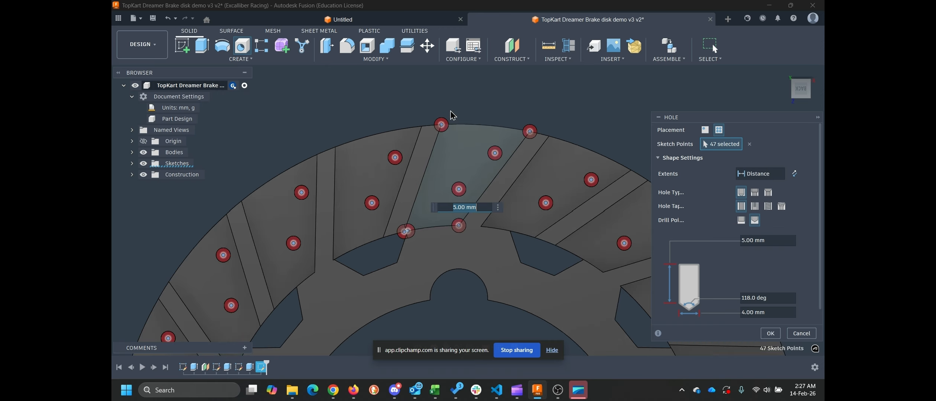
click(459, 227)
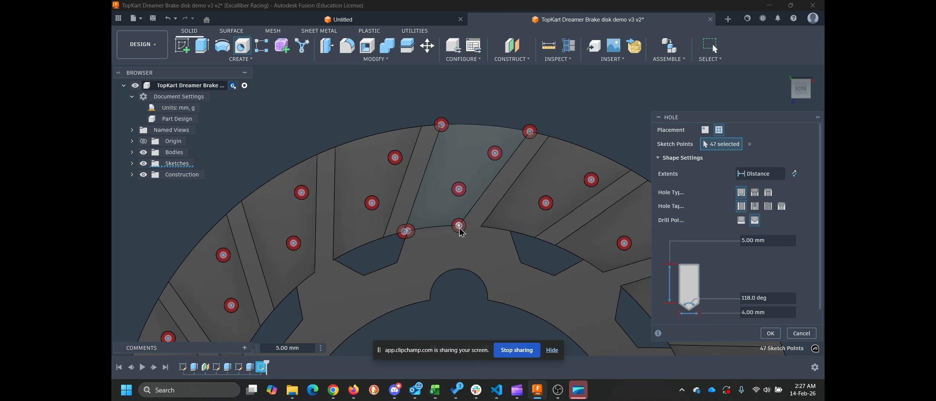
click(408, 234)
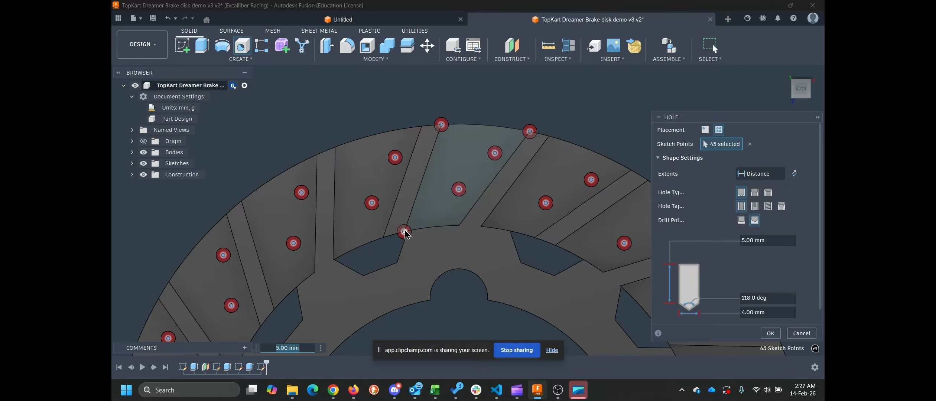
click(405, 233)
click(530, 132)
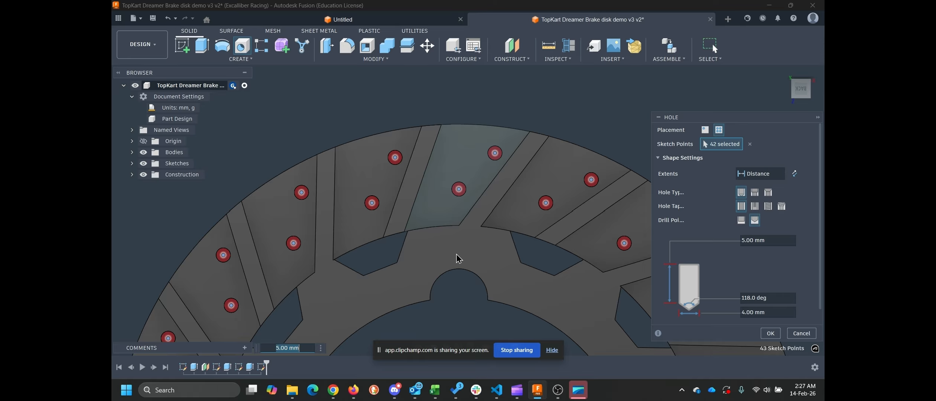
scroll(457, 254, down, 3)
middle_drag(467, 280, 444, 85)
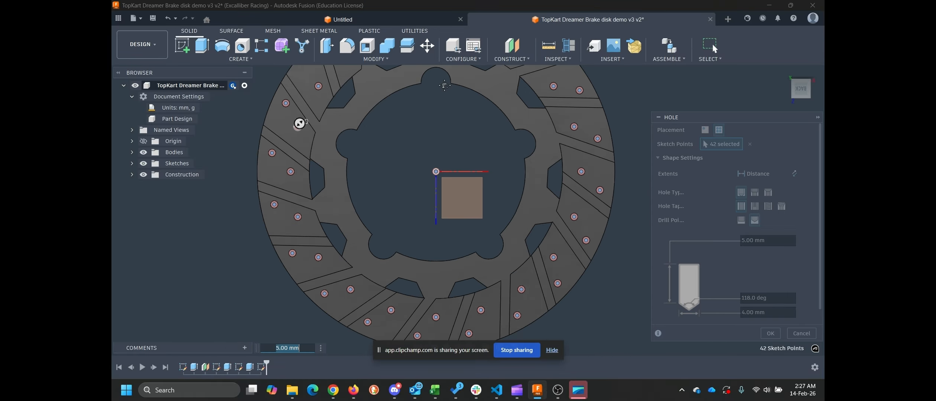
click(437, 173)
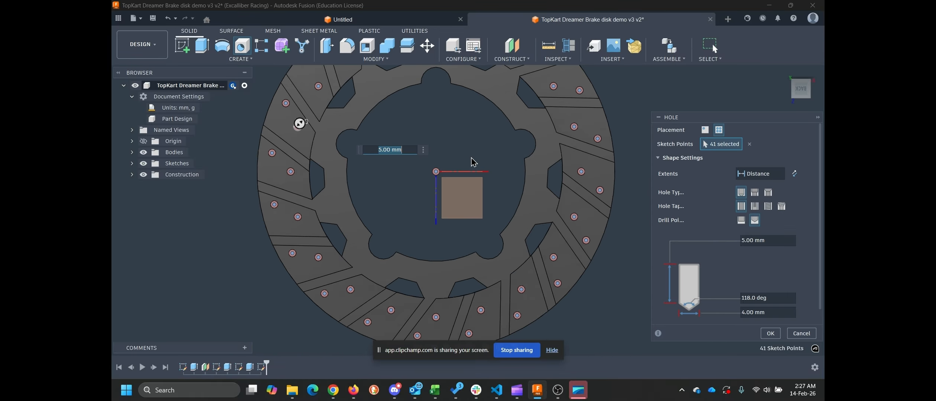
Step: Set the hole extents to To, ending at the outer ring's face between the fins, and create the 4 mm simple holes
mouse_move(443, 142)
middle_down()
mouse_move(452, 128)
mouse_move(438, 147)
middle_up()
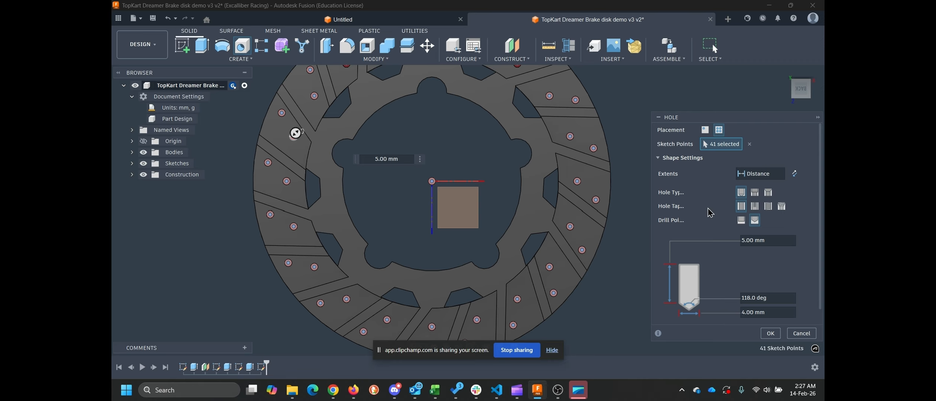
scroll(719, 243, down, 1)
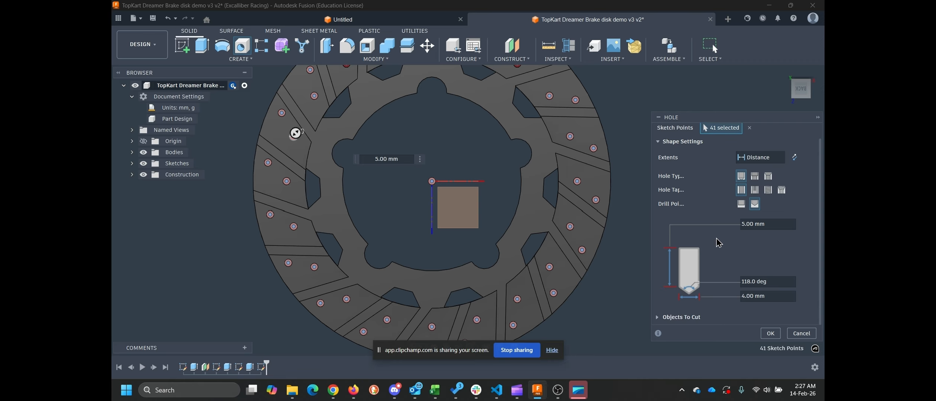
click(760, 158)
click(754, 183)
scroll(450, 249, down, 3)
click(435, 102)
shift+middle_drag(452, 168, 488, 205)
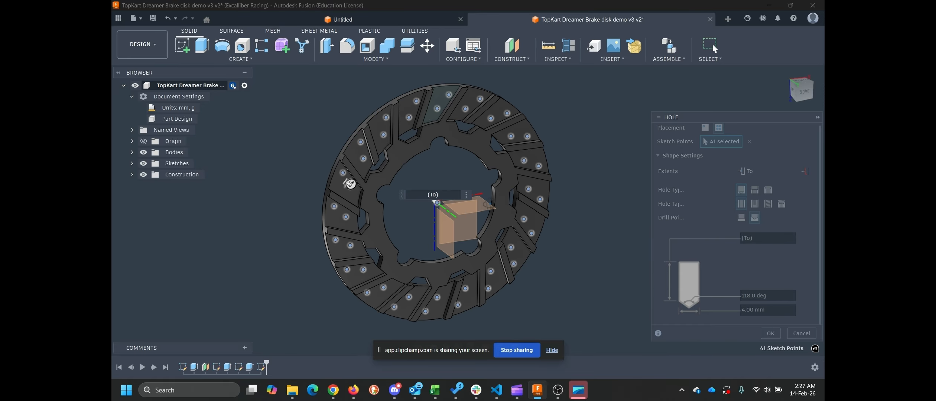
shift+middle_drag(349, 184, 355, 258)
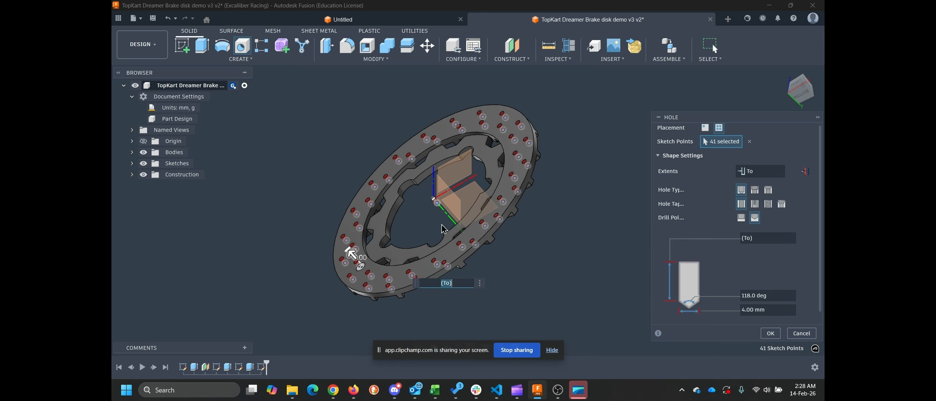
scroll(351, 285, up, 5)
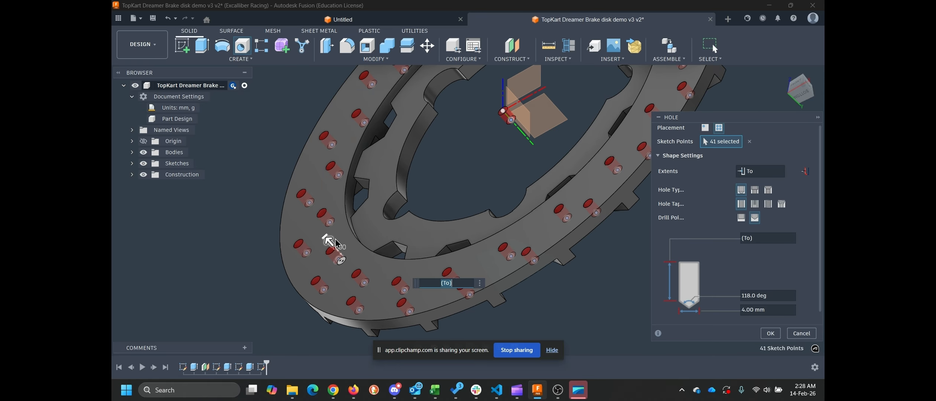
click(768, 337)
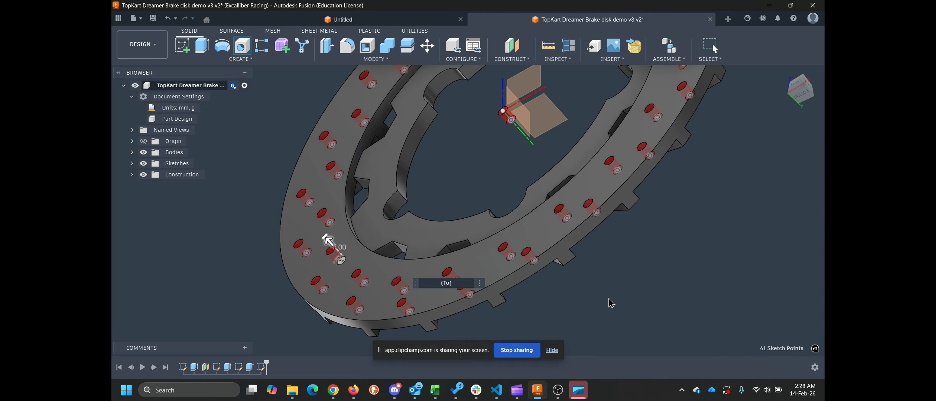
Step: Start a Mirror operation for the drilled and finned brake disk half
shift+middle_drag(608, 299, 559, 235)
middle_drag(614, 277, 571, 133)
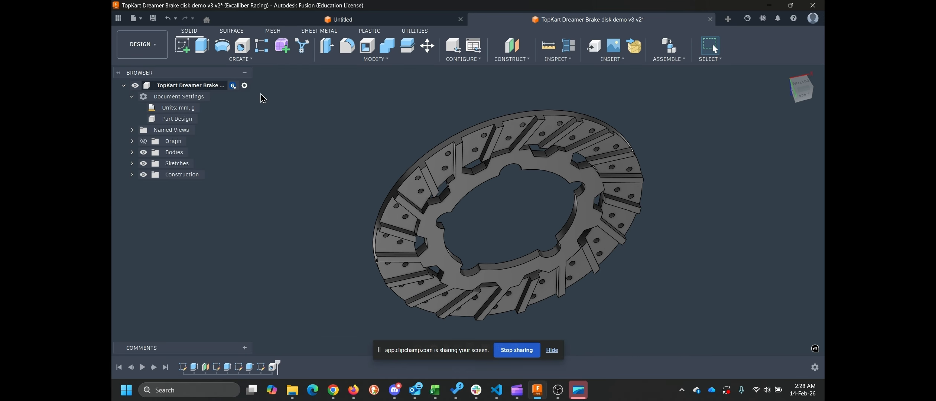
click(201, 61)
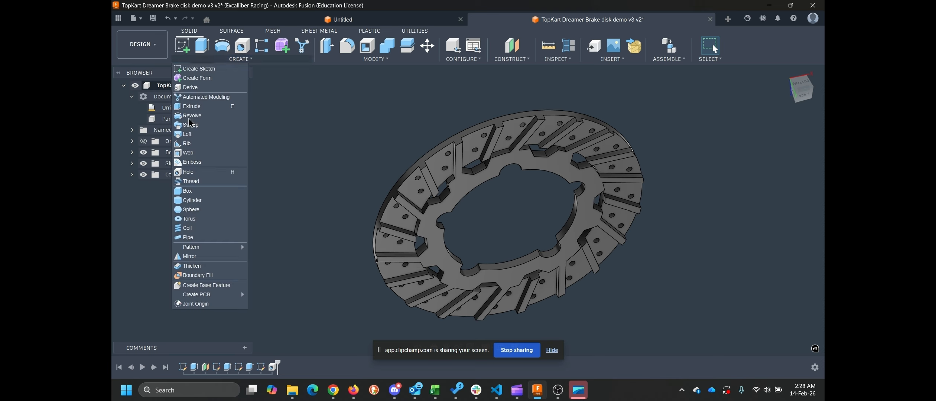
click(201, 257)
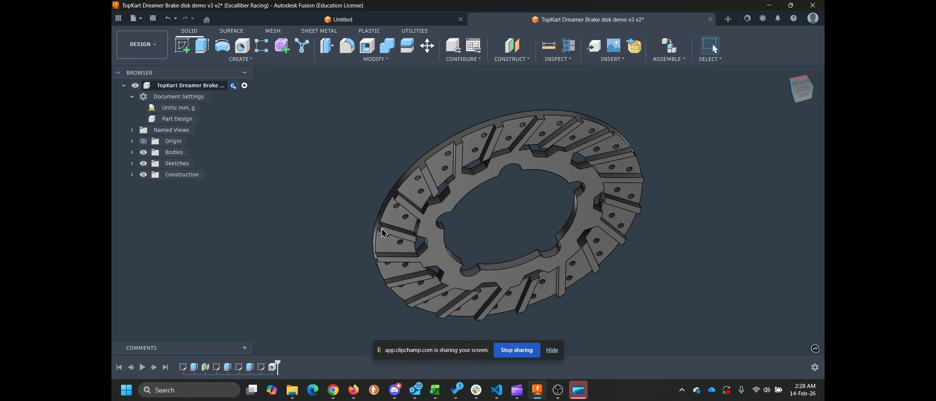